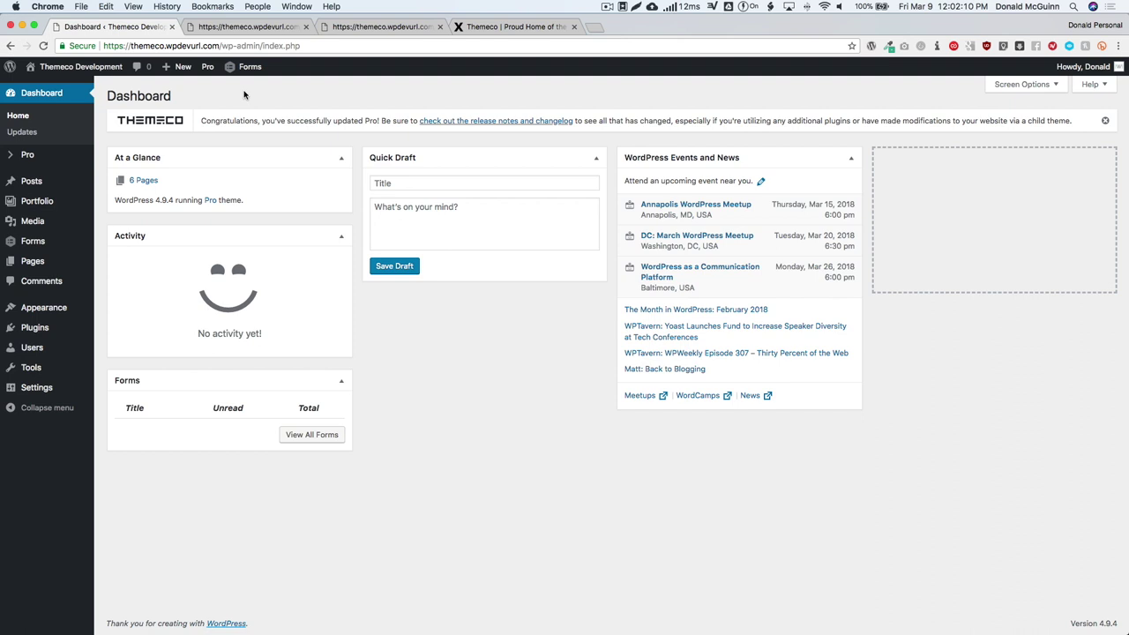
Step: Go to Pro > Global Blocks and preview the existing Contact Form block with its Submit button
{"action": "mouse_move", "coordinate": [208, 70]}
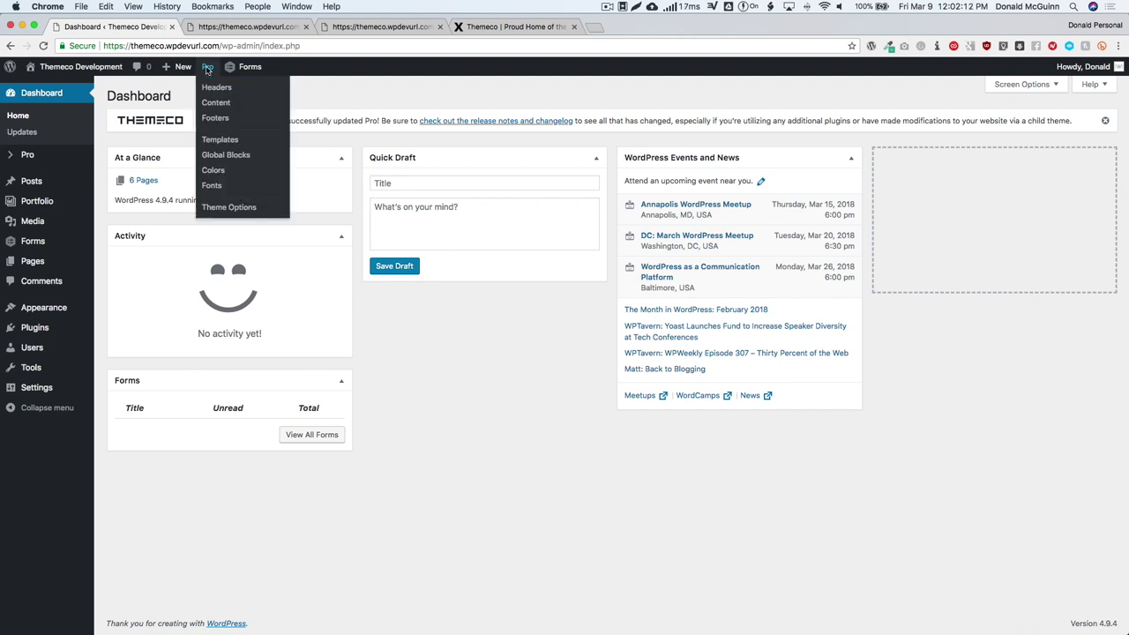
{"action": "mouse_move", "coordinate": [27, 157]}
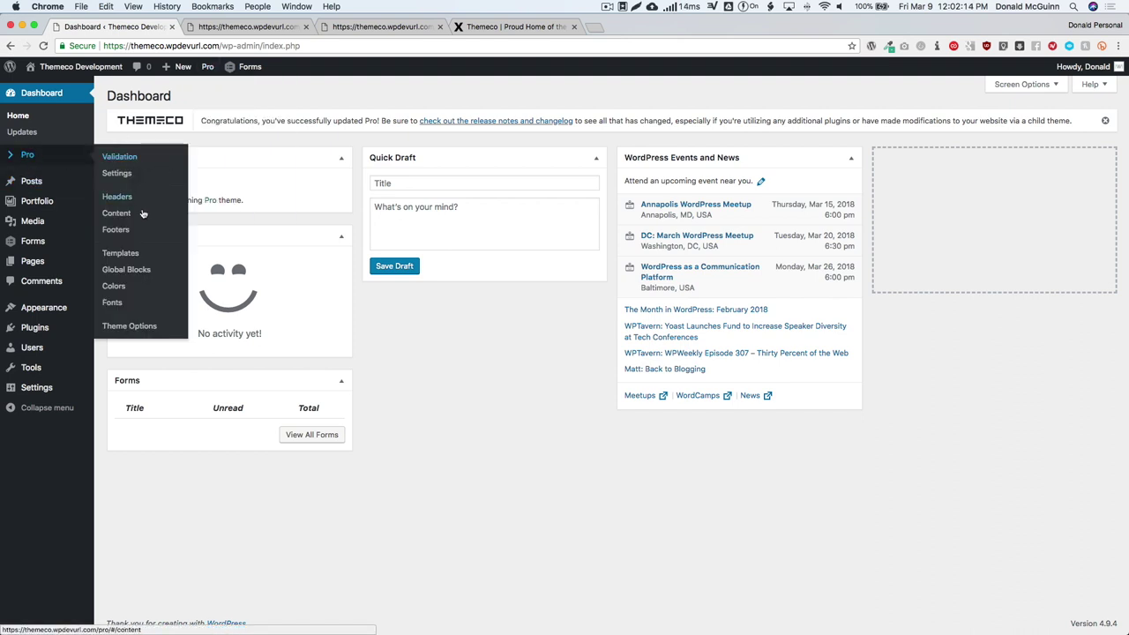
{"action": "left_click", "coordinate": [127, 271]}
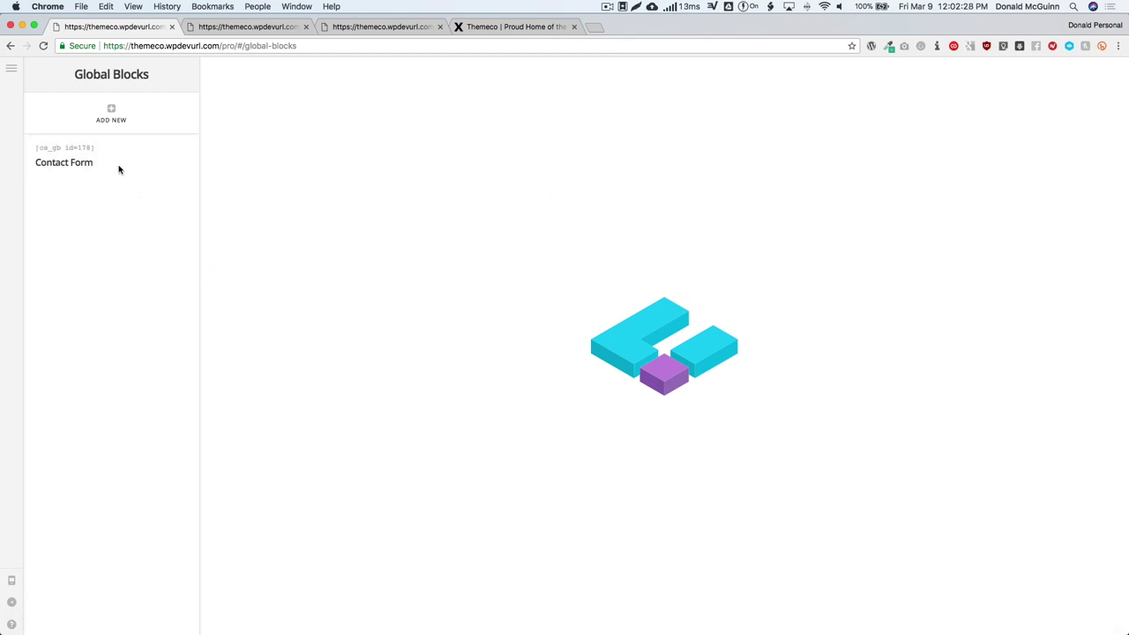
{"action": "left_click", "coordinate": [83, 169]}
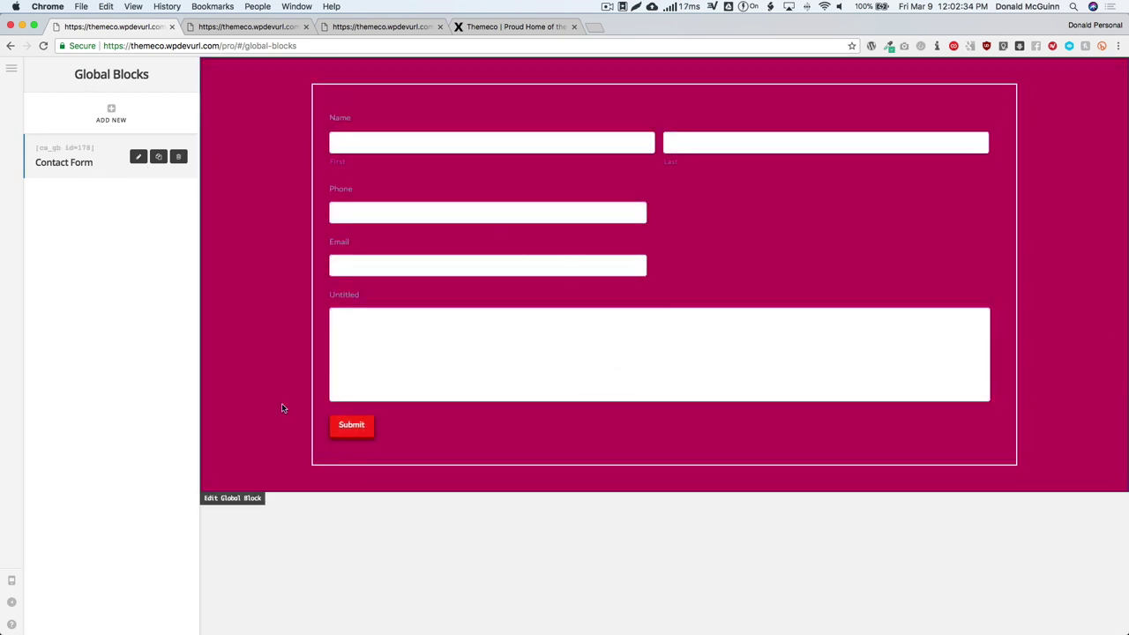
Step: Delete the old Contact Form global block and create a new empty one named 'Contact Form'
{"action": "left_click", "coordinate": [179, 157]}
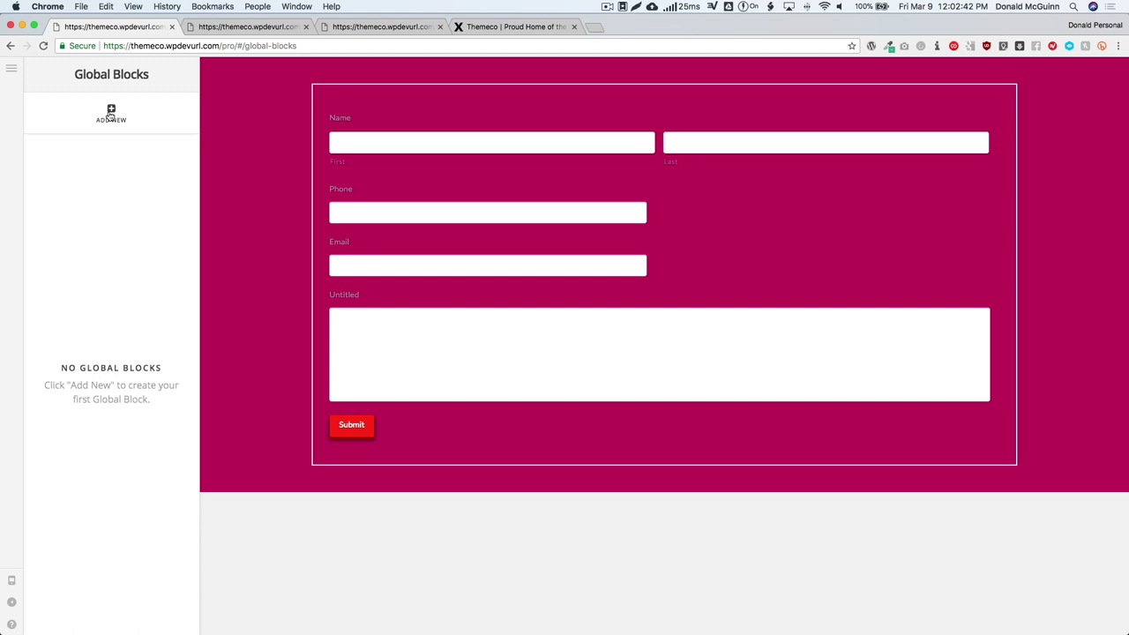
{"action": "left_click", "coordinate": [111, 116]}
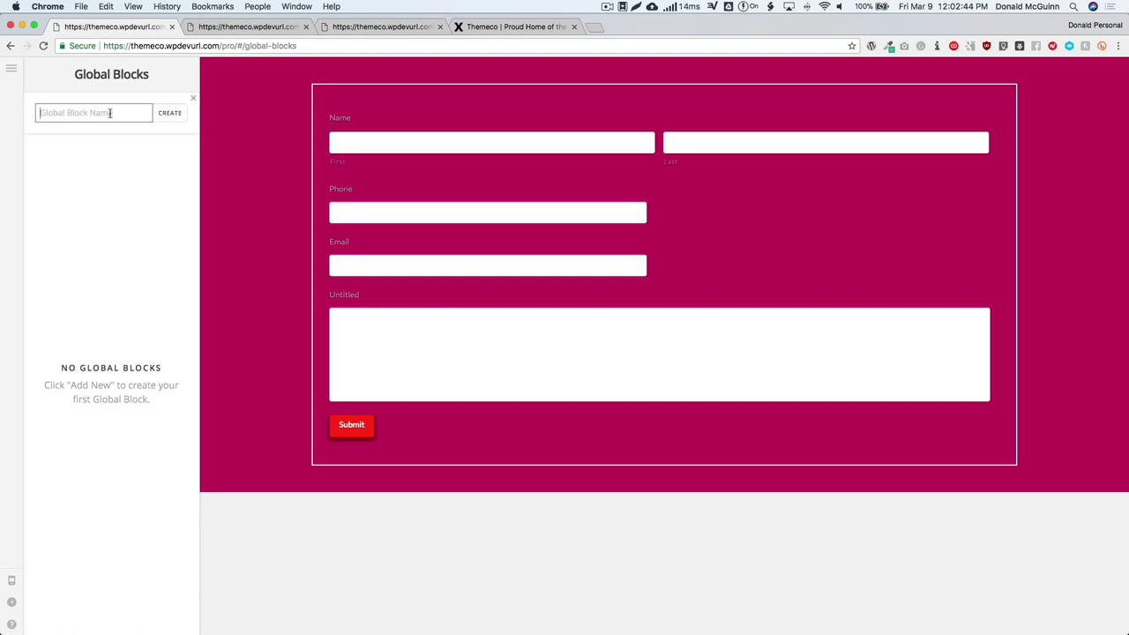
{"action": "type", "text": "Contact Form"}
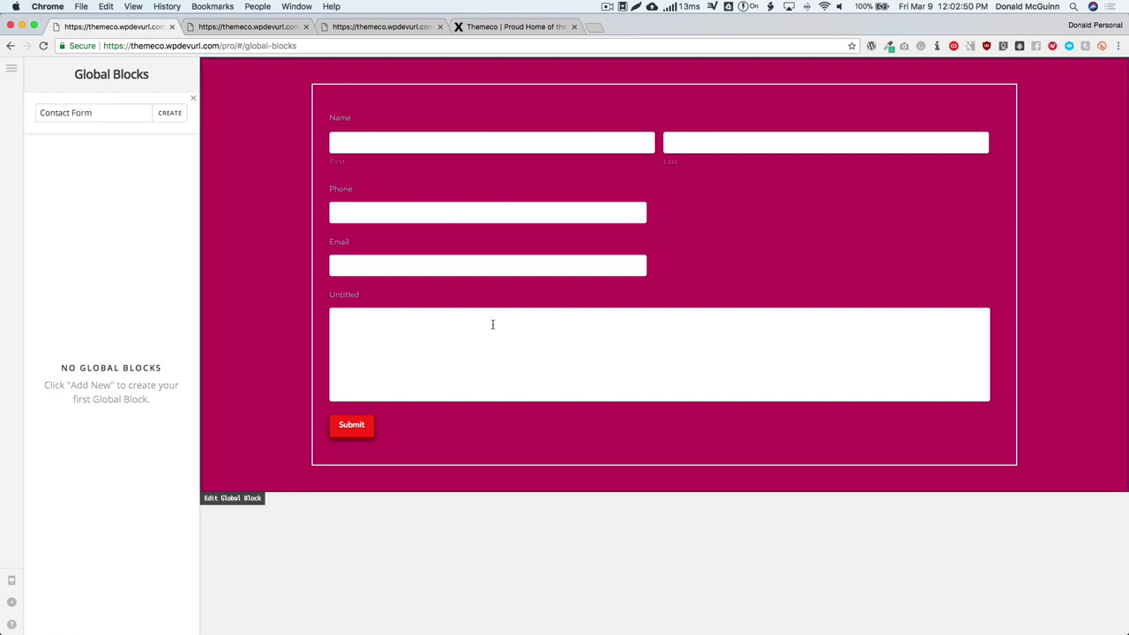
{"action": "left_click", "coordinate": [167, 114]}
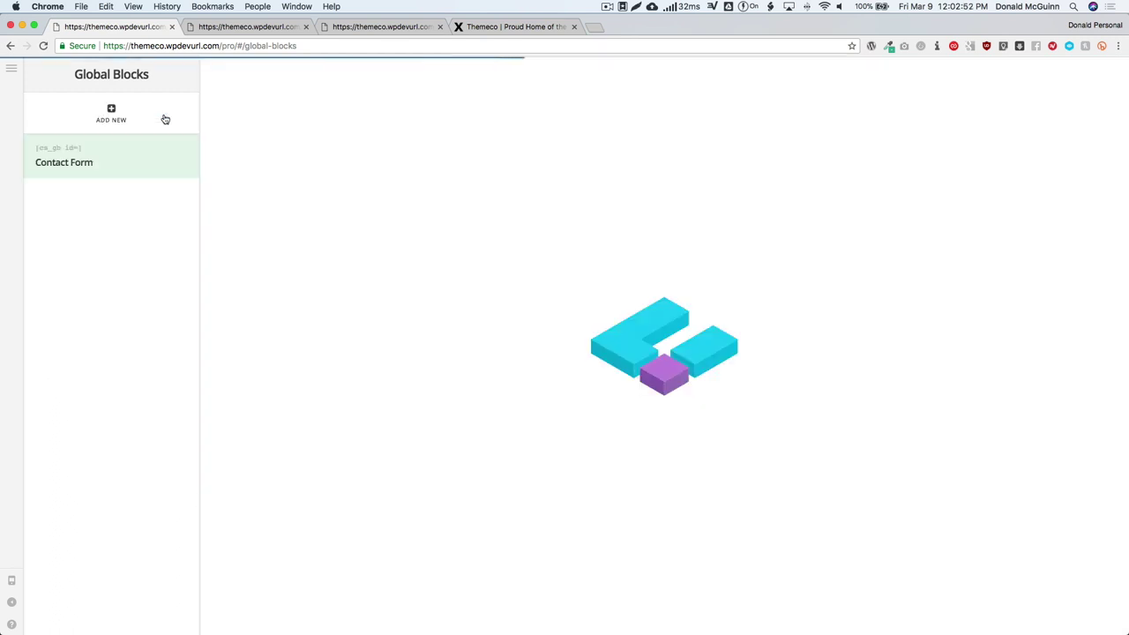
{"action": "mouse_move", "coordinate": [111, 179]}
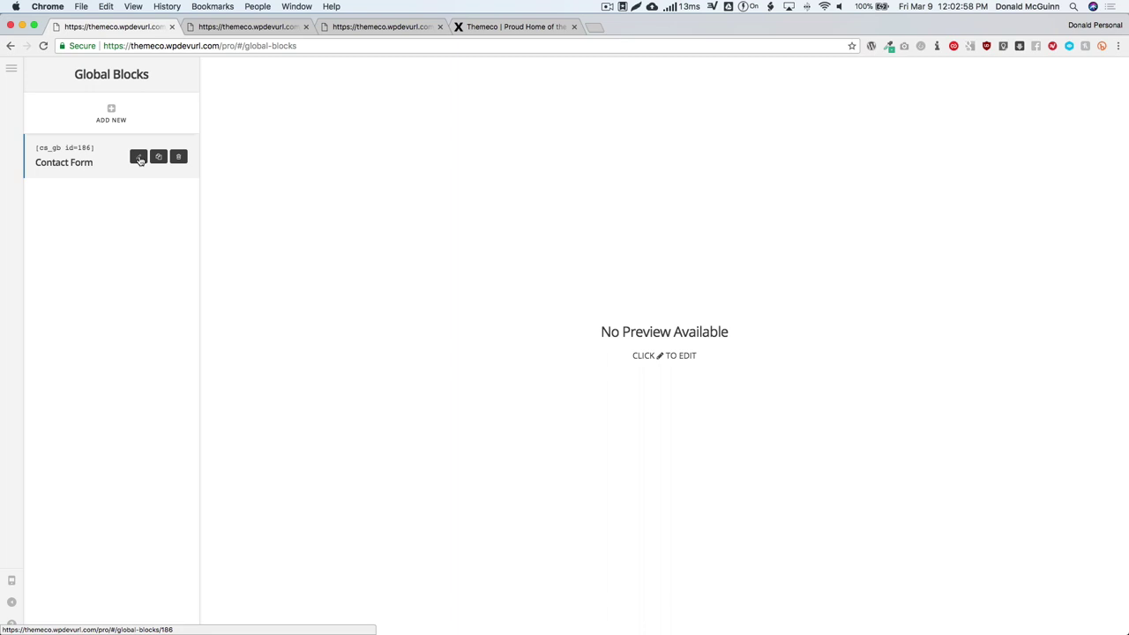
Step: Add a section to the Contact Form block with a Classic Gravity Forms element showing Quick Contact Demo
{"action": "left_click", "coordinate": [138, 157]}
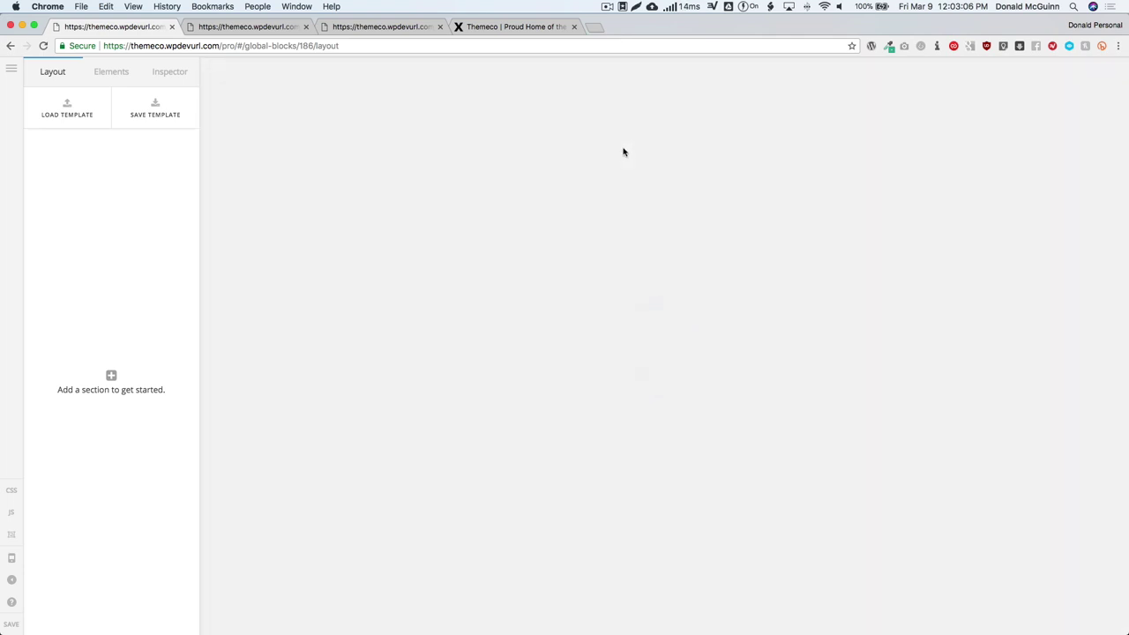
{"action": "left_click", "coordinate": [111, 376]}
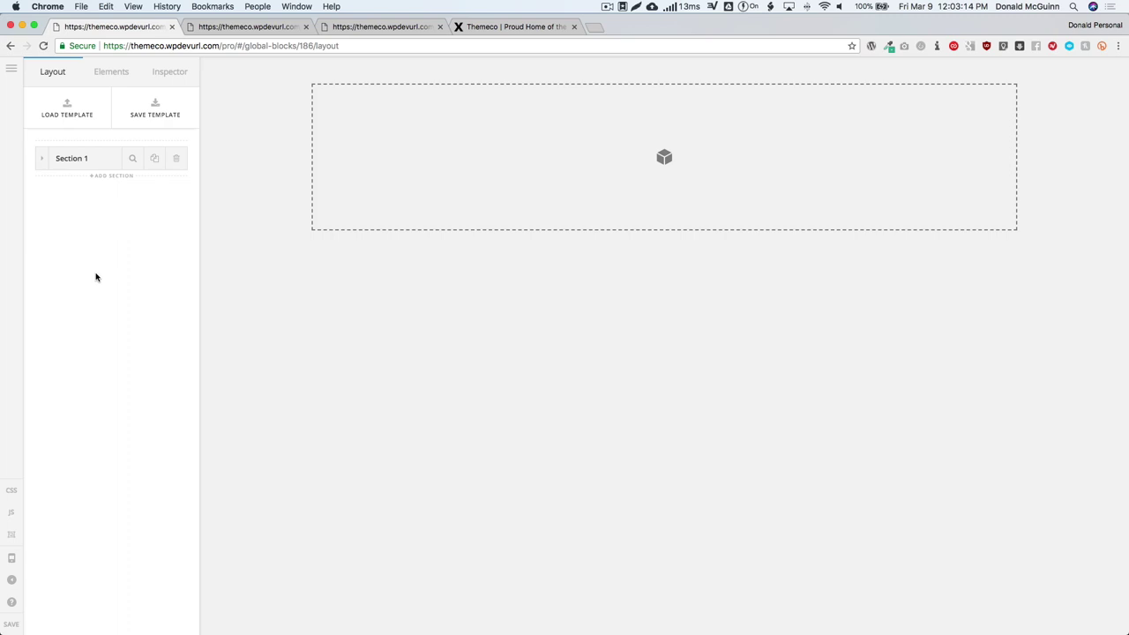
{"action": "left_click", "coordinate": [106, 74]}
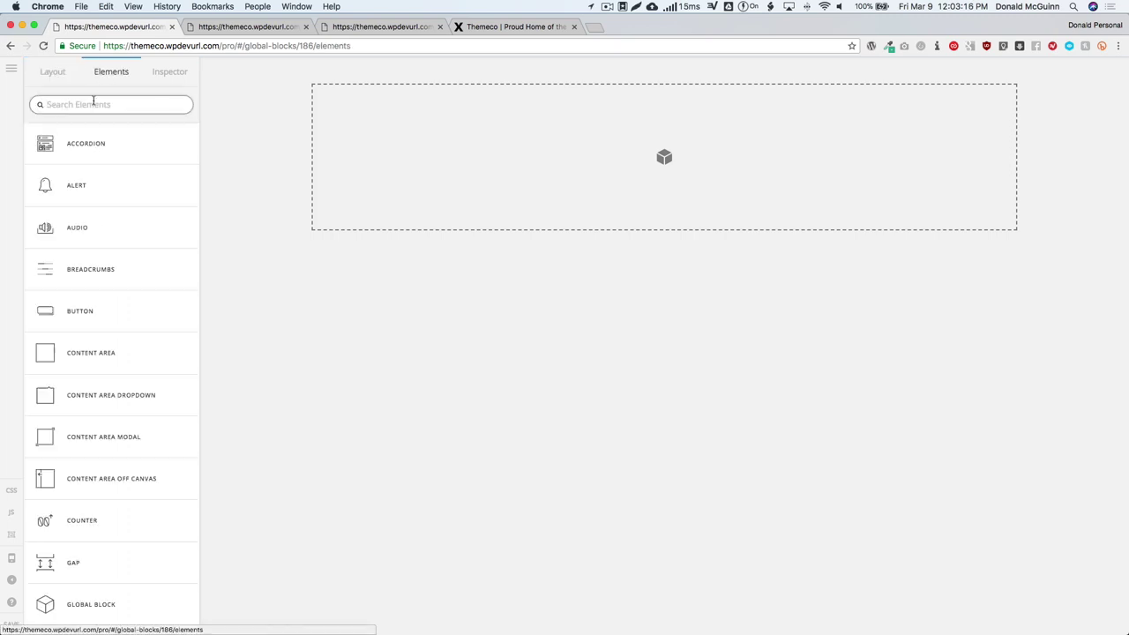
{"action": "type", "text": "form"}
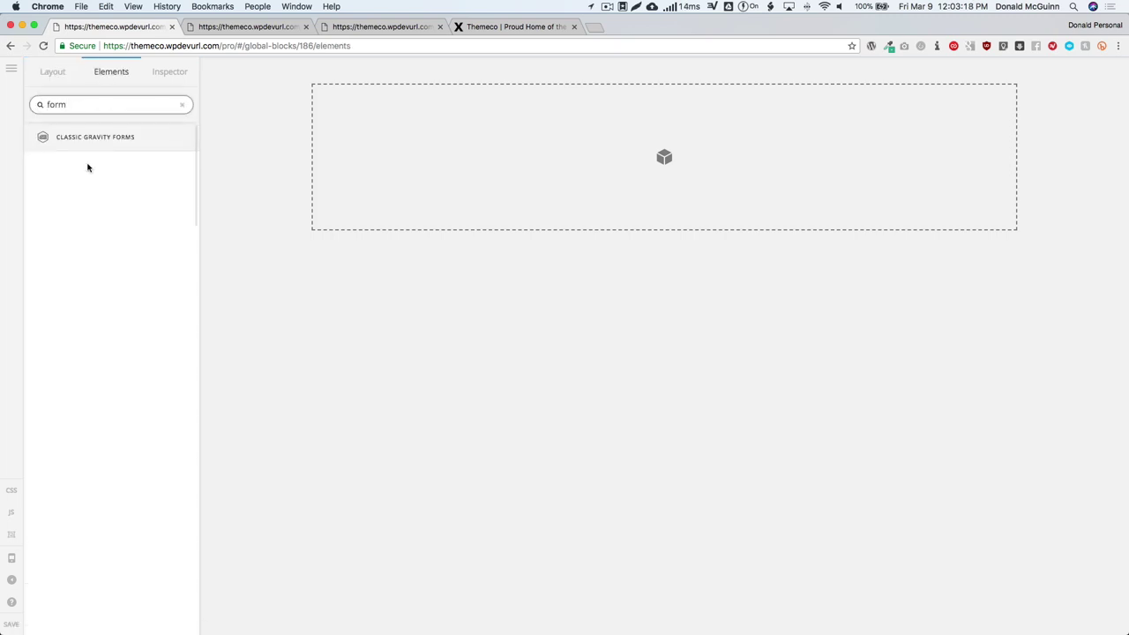
{"action": "left_click_drag", "start_coordinate": [91, 145], "coordinate": [415, 155]}
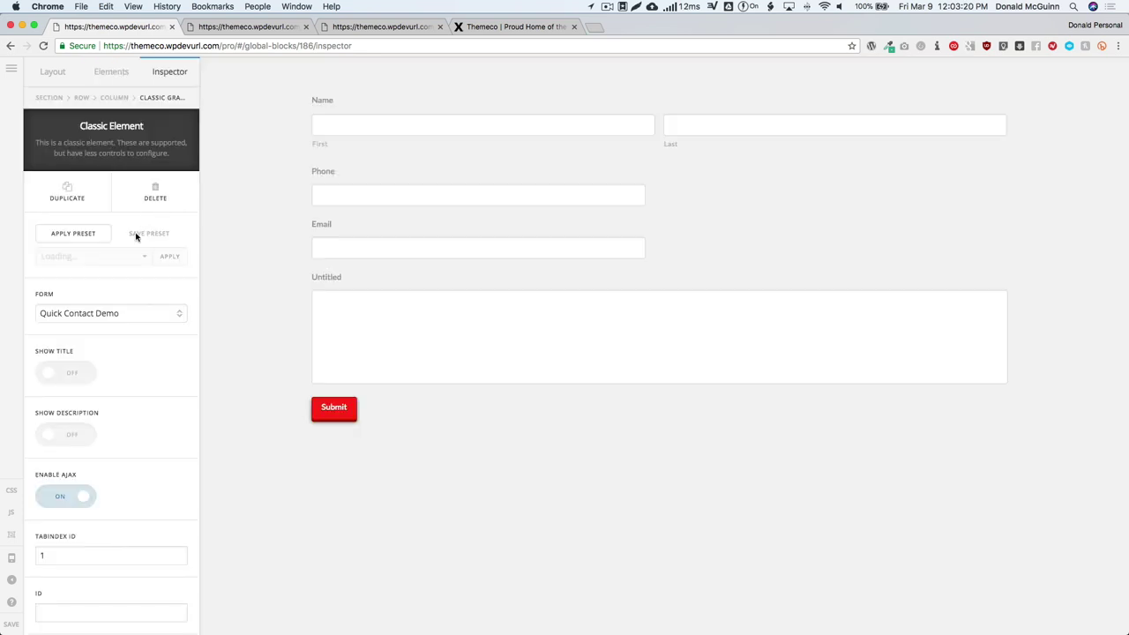
{"action": "left_click", "coordinate": [101, 314]}
{"action": "left_click", "coordinate": [97, 313]}
Step: Set Section 1's background to dark red rgb(165, 0, 0) and save the global block
{"action": "left_click", "coordinate": [245, 230]}
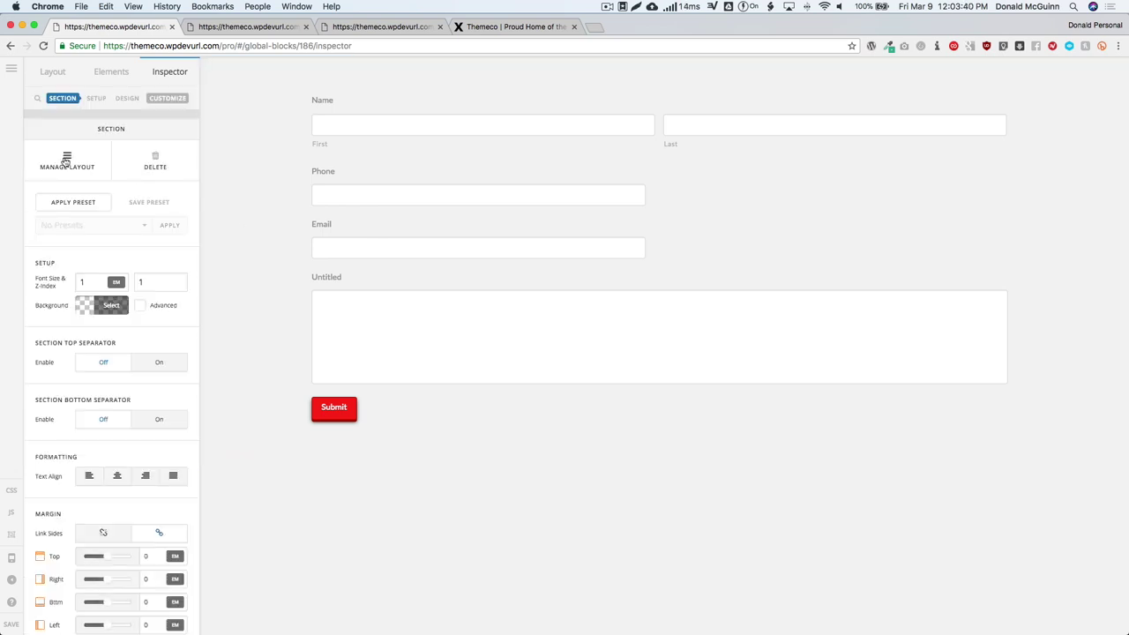
{"action": "left_click", "coordinate": [65, 161]}
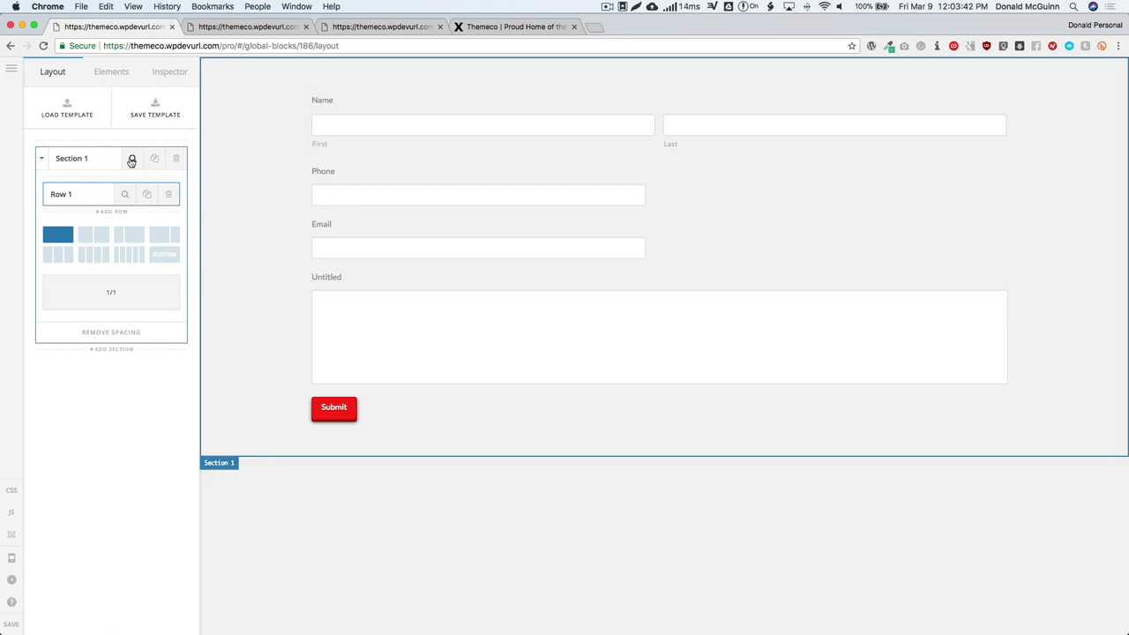
{"action": "left_click", "coordinate": [131, 161]}
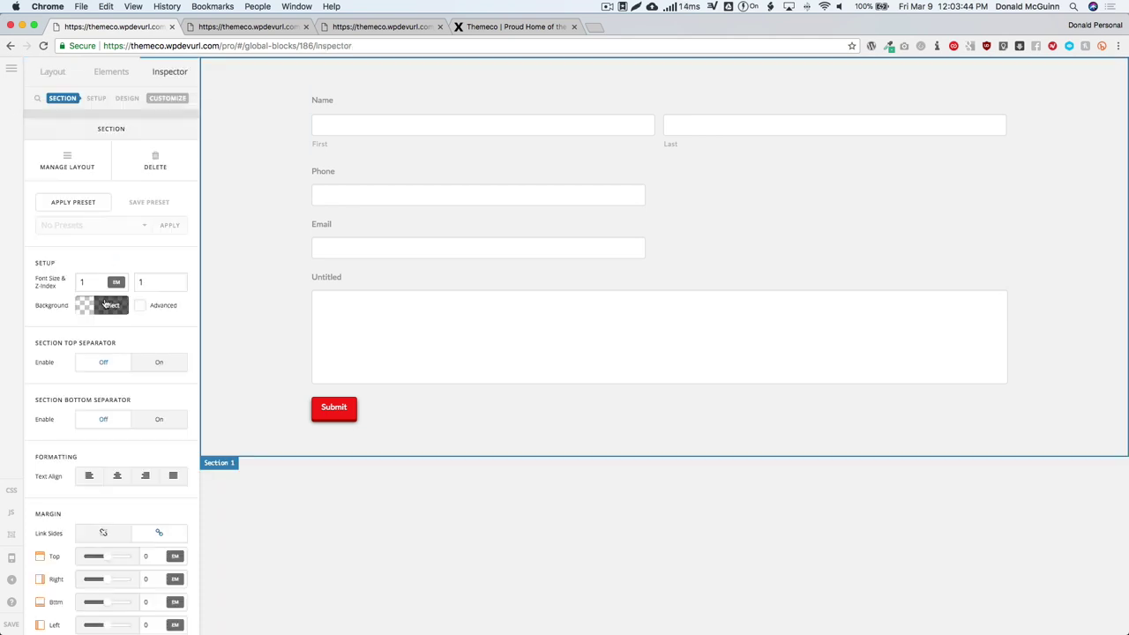
{"action": "left_click", "coordinate": [105, 304]}
{"action": "left_click_drag", "start_coordinate": [220, 189], "coordinate": [306, 147]}
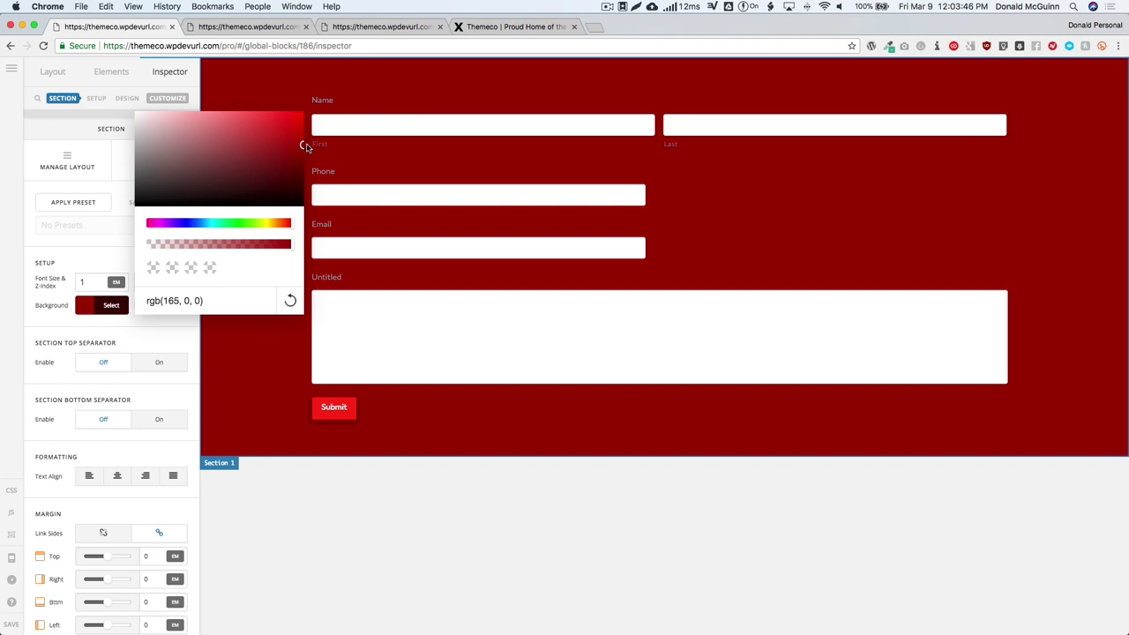
{"action": "left_click", "coordinate": [118, 190]}
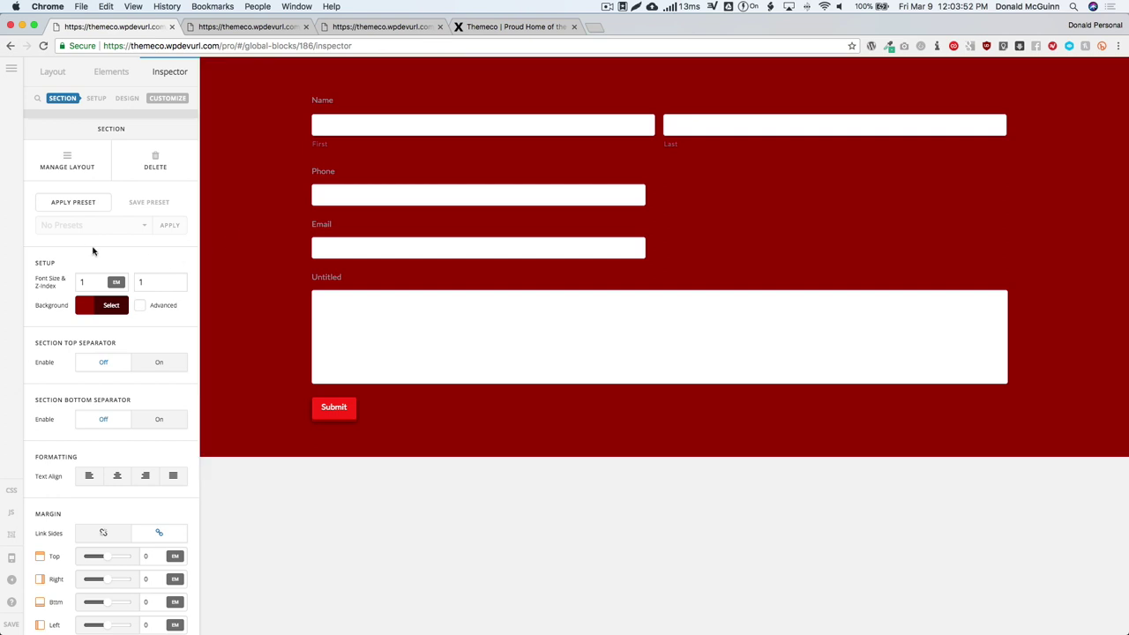
{"action": "left_click", "coordinate": [10, 622]}
Step: Back in Global Blocks, preview Contact Form and select its [cs_gb id=186] shortcode
{"action": "left_click", "coordinate": [11, 71]}
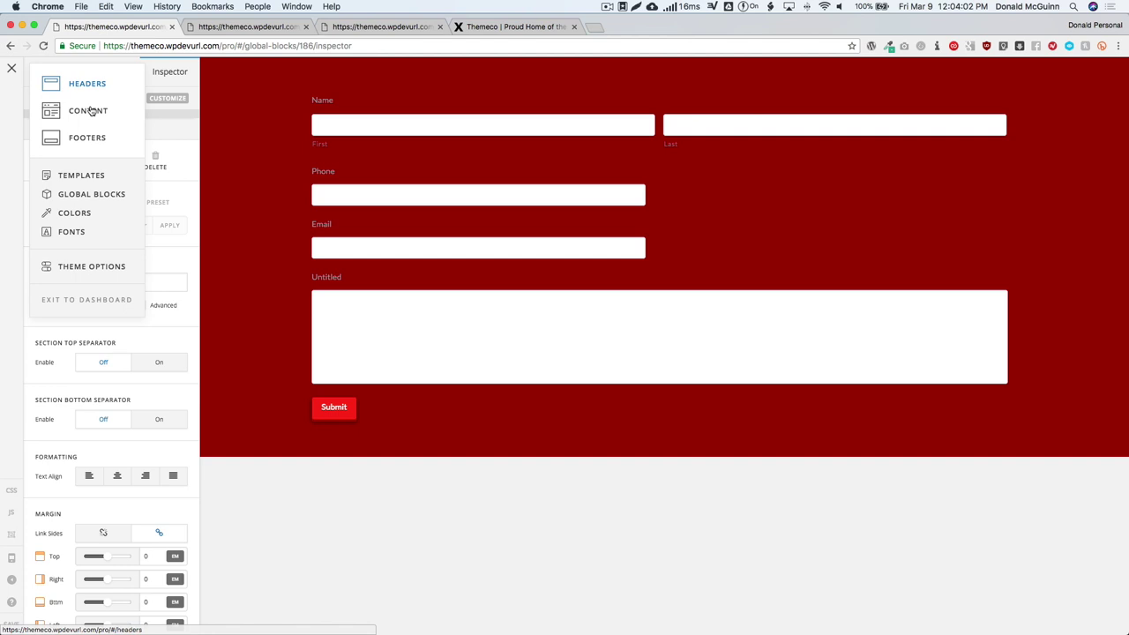
{"action": "left_click", "coordinate": [94, 194]}
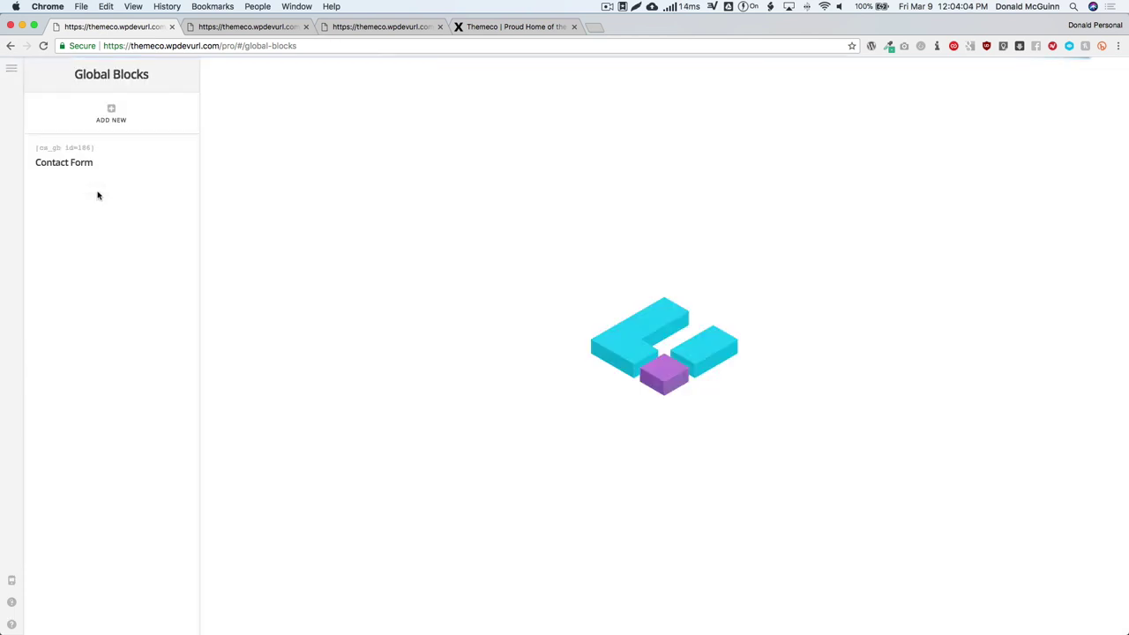
{"action": "left_click", "coordinate": [81, 166]}
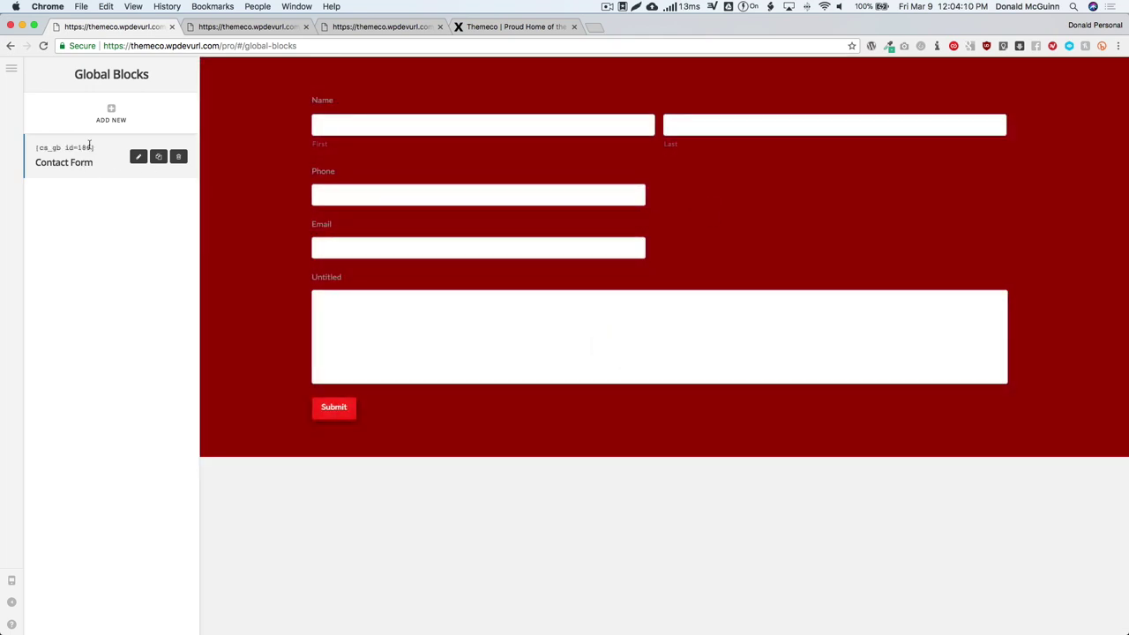
{"action": "left_click_drag", "start_coordinate": [95, 147], "coordinate": [46, 148]}
{"action": "left_click_drag", "start_coordinate": [97, 148], "coordinate": [36, 150]}
Step: Open the Facebook page in the builder from the Content list
{"action": "left_click", "coordinate": [13, 71]}
{"action": "left_click", "coordinate": [75, 113]}
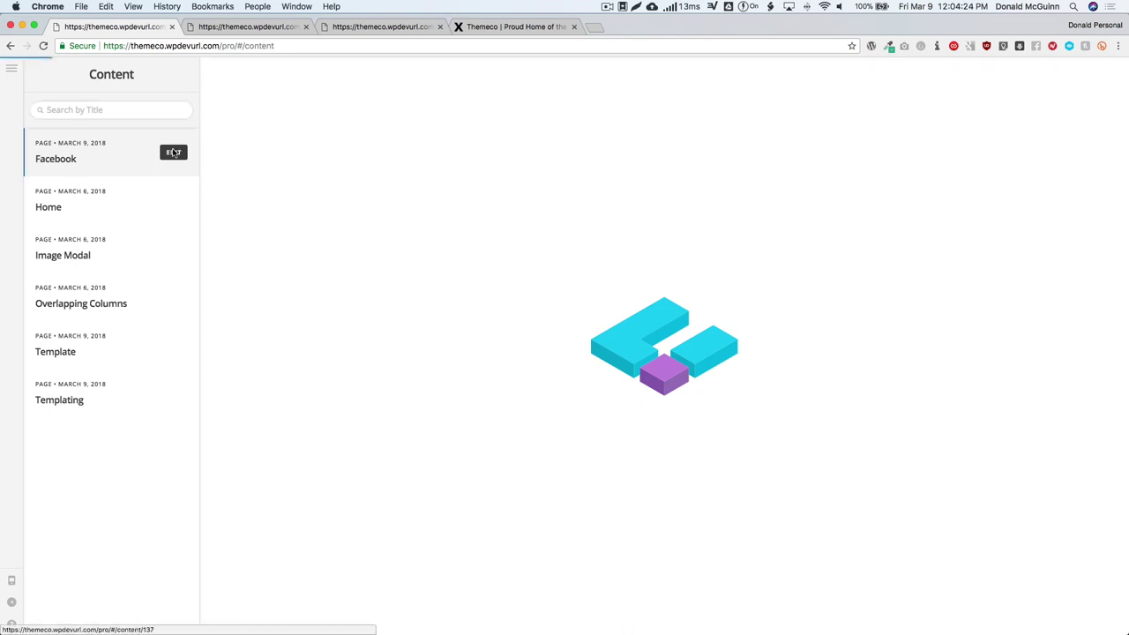
{"action": "left_click", "coordinate": [173, 152]}
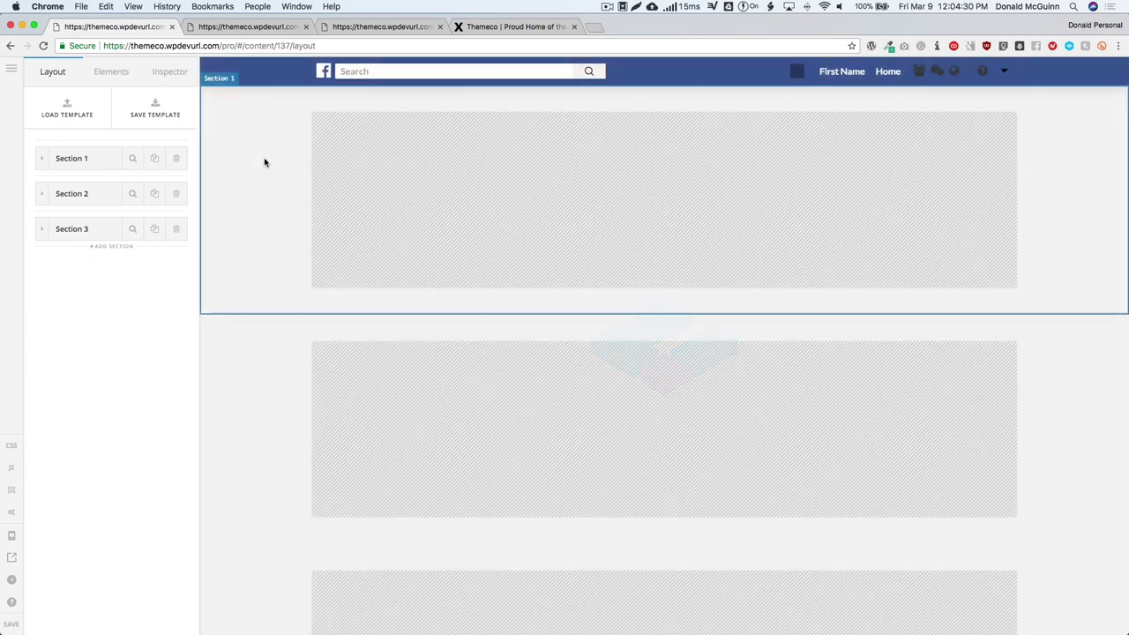
{"action": "scroll", "coordinate": [265, 162], "scroll_direction": "down", "scroll_amount": 2}
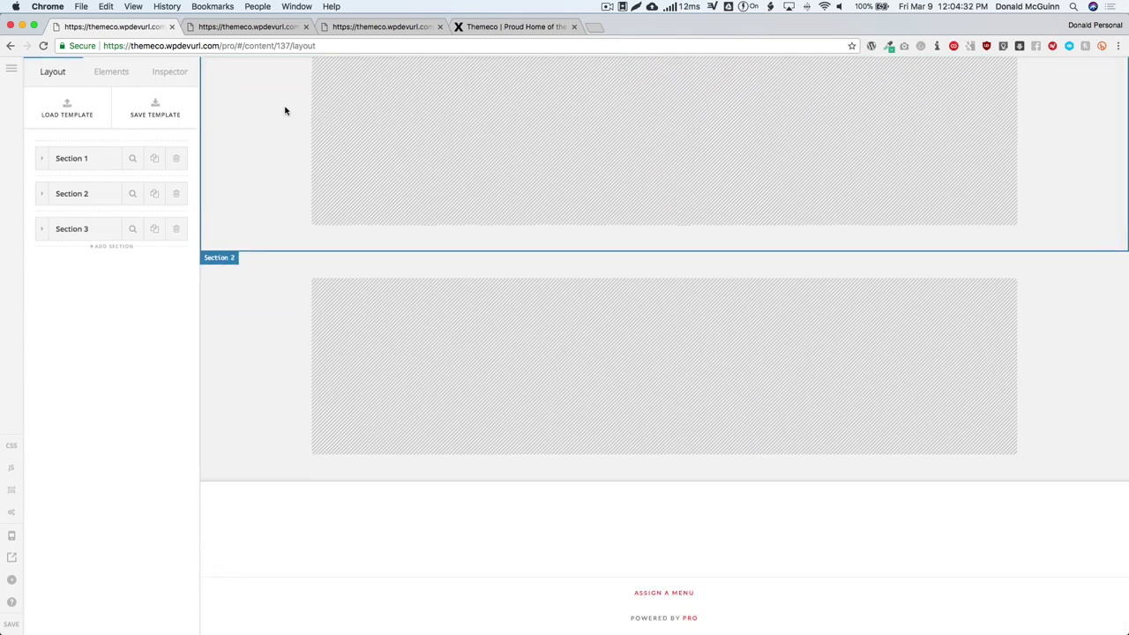
{"action": "scroll", "coordinate": [285, 111], "scroll_direction": "up", "scroll_amount": 3}
{"action": "scroll", "coordinate": [242, 249], "scroll_direction": "down", "scroll_amount": 5}
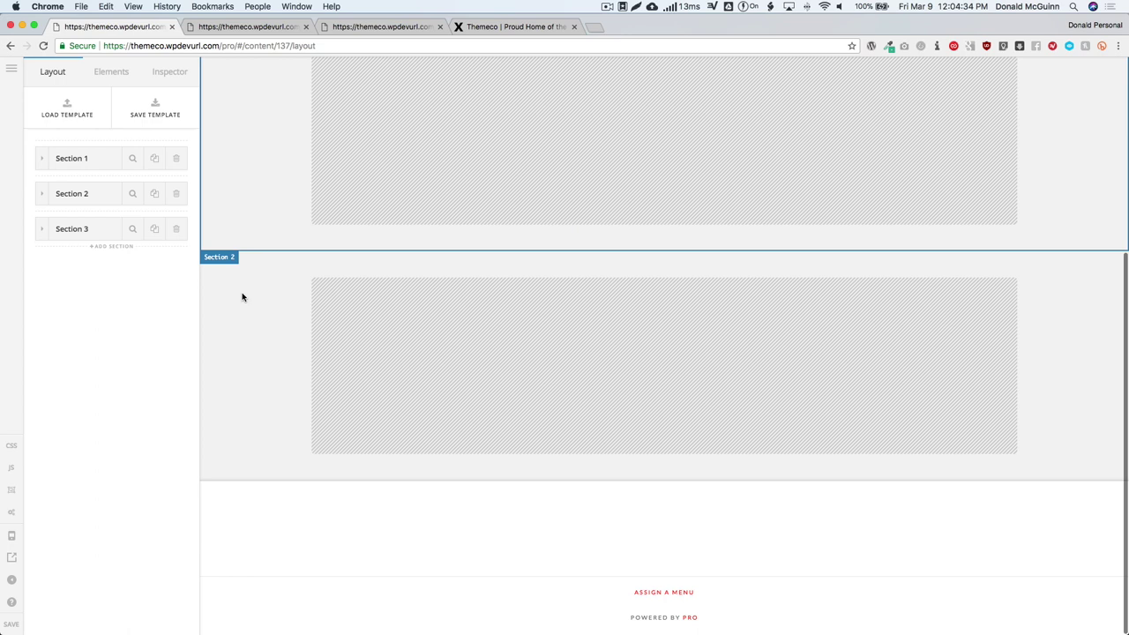
Step: Add an empty fourth section and search the elements for 'global'
{"action": "left_click", "coordinate": [103, 247]}
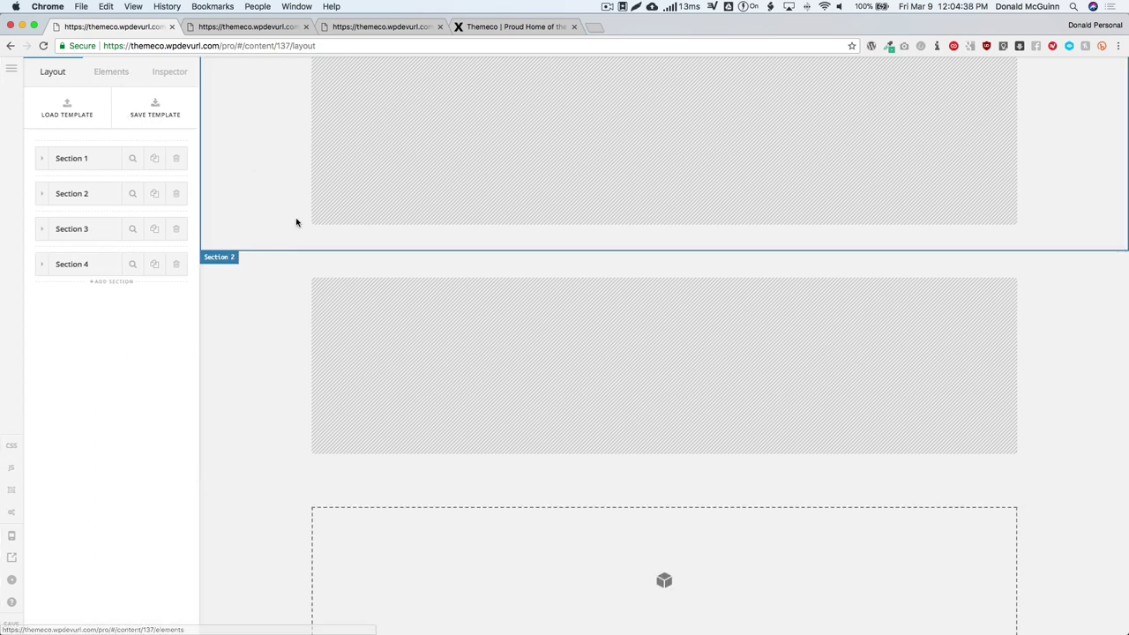
{"action": "scroll", "coordinate": [296, 222], "scroll_direction": "down", "scroll_amount": 3}
{"action": "left_click", "coordinate": [106, 77]}
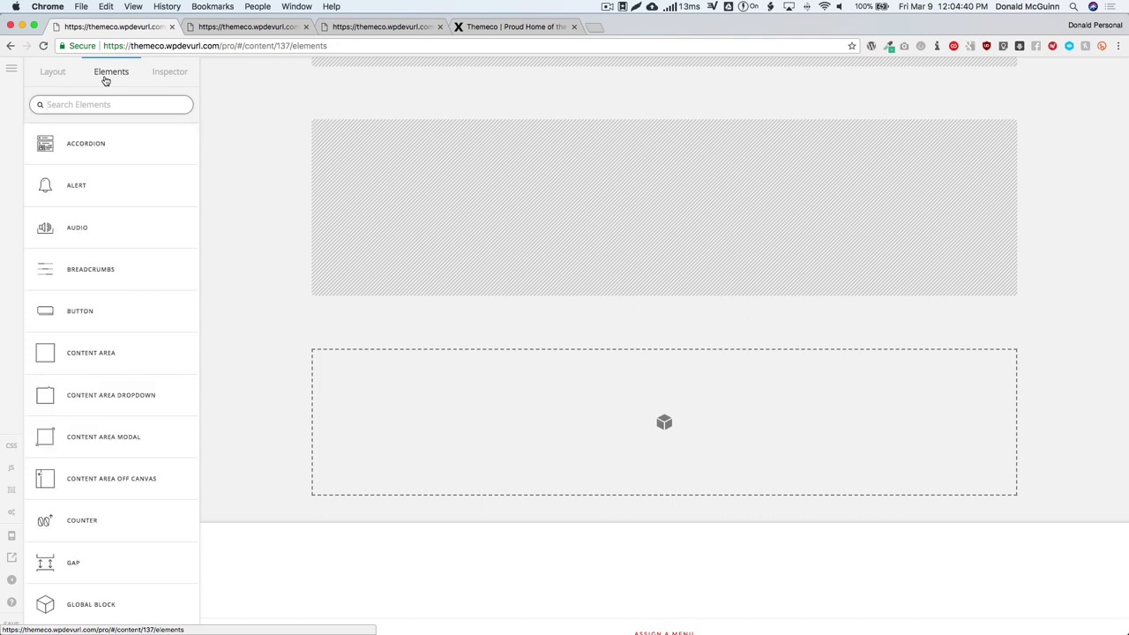
{"action": "type", "text": "global"}
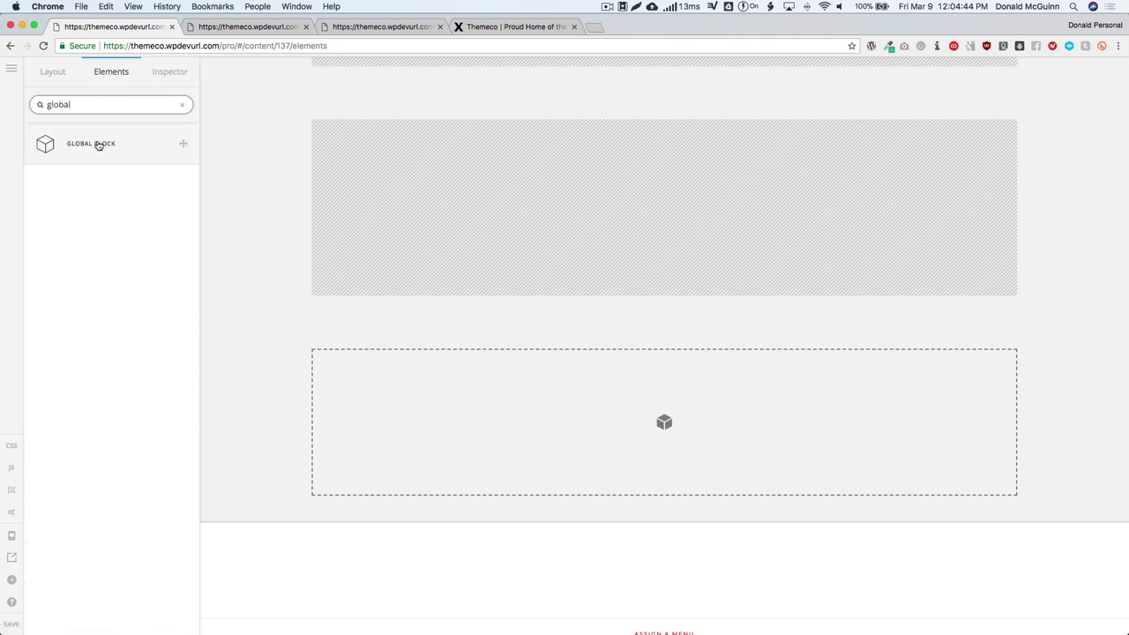
Step: Drop a Global Block element into the fourth section and set it to Contact Form
{"action": "left_click_drag", "start_coordinate": [101, 146], "coordinate": [535, 414]}
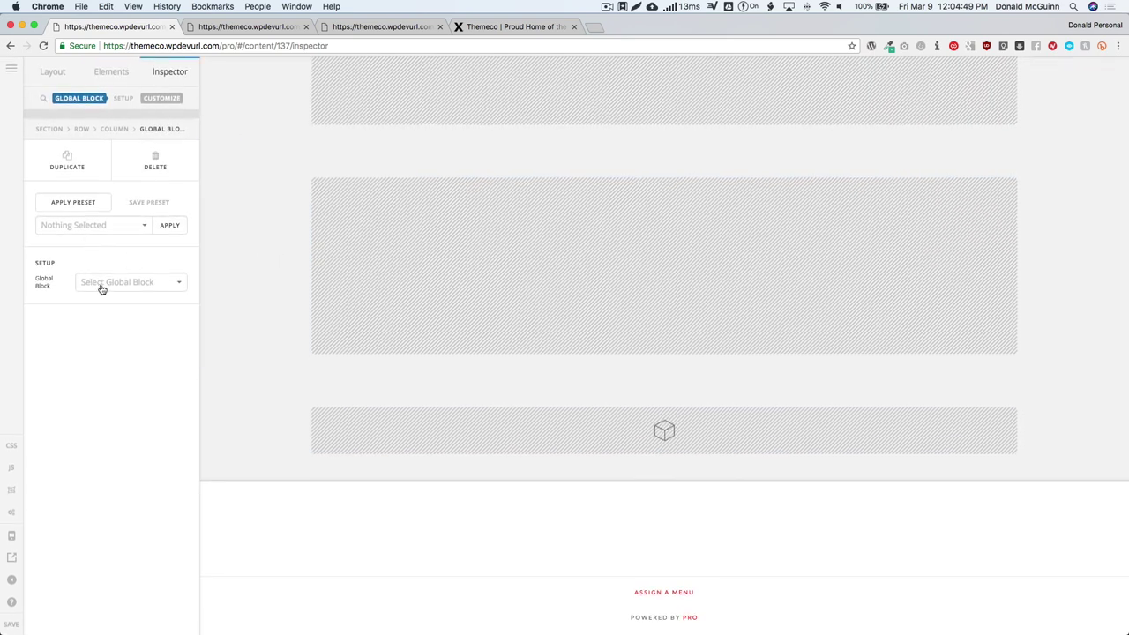
{"action": "left_click", "coordinate": [101, 282]}
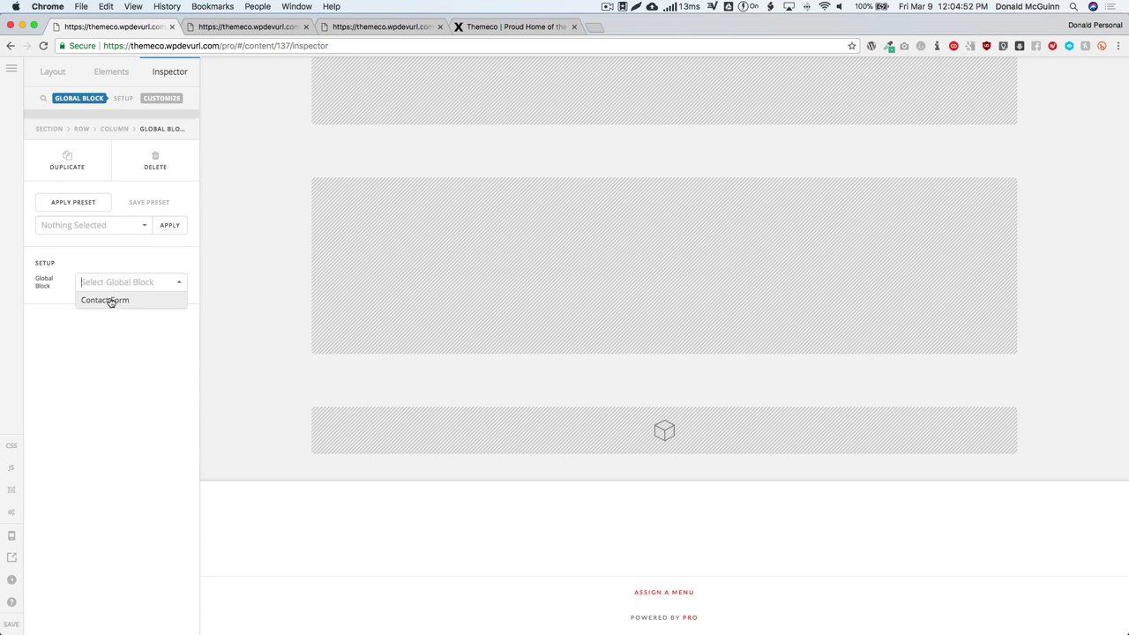
{"action": "left_click", "coordinate": [110, 302]}
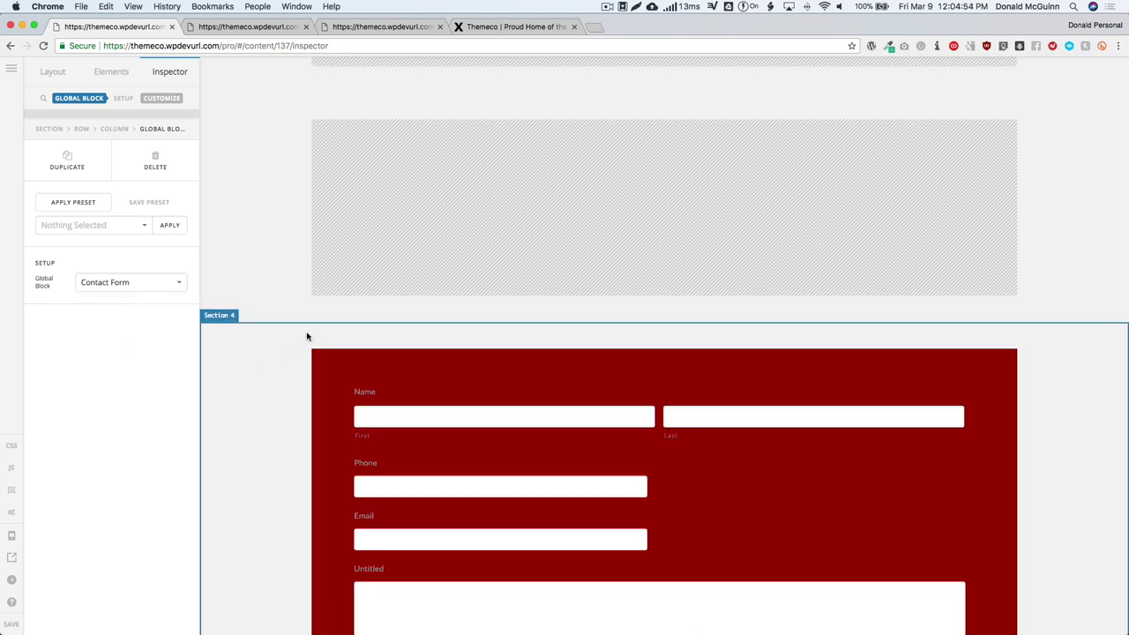
{"action": "scroll", "coordinate": [309, 335], "scroll_direction": "down", "scroll_amount": 2}
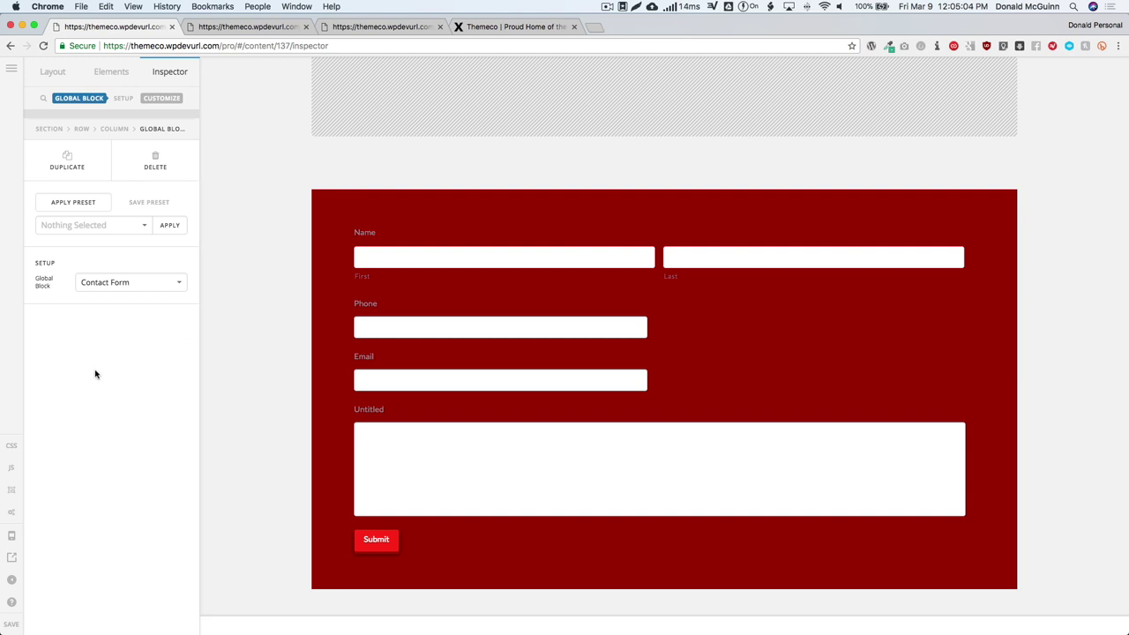
Step: Turn Inner Container off for Row 1 in Section 4 so the form spans full width
{"action": "left_click", "coordinate": [52, 72]}
{"action": "left_click", "coordinate": [43, 264]}
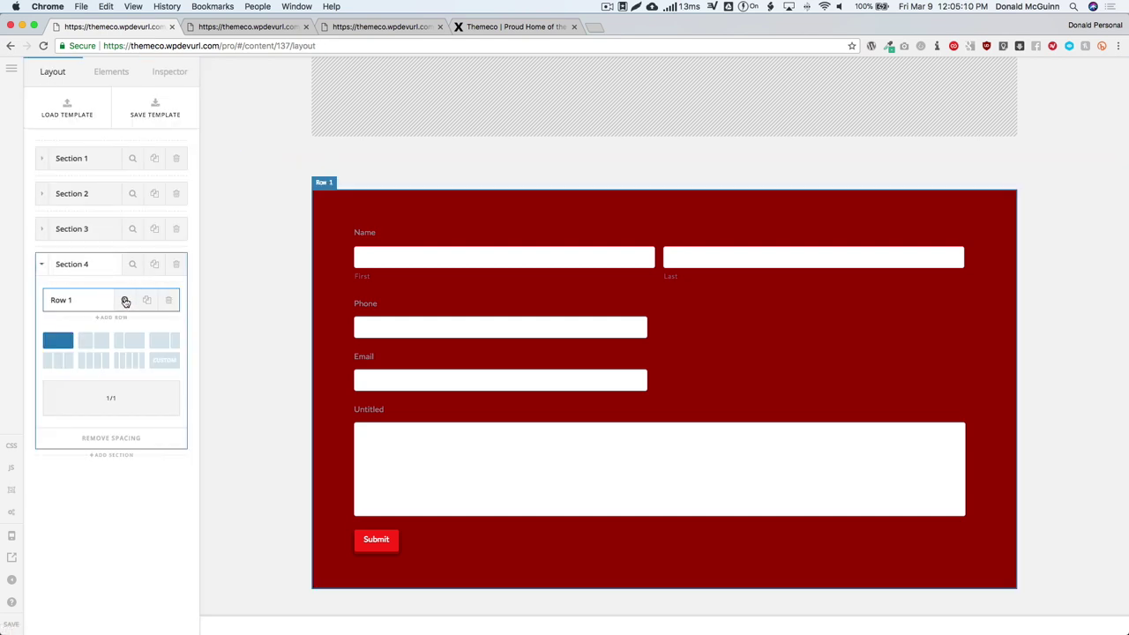
{"action": "left_click", "coordinate": [126, 301]}
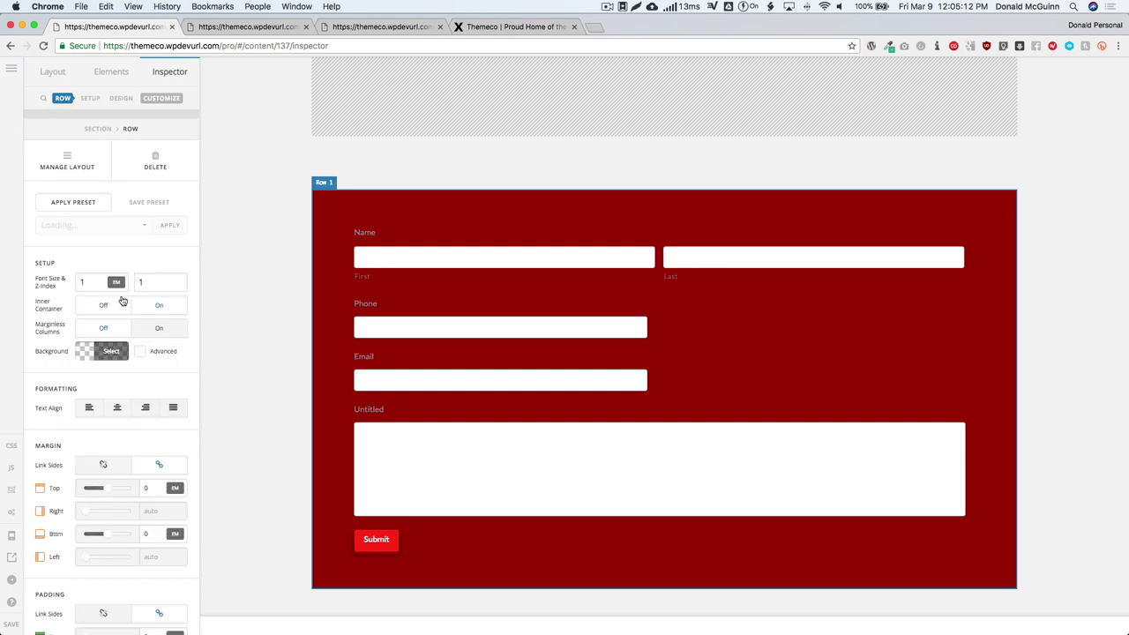
{"action": "scroll", "coordinate": [122, 302], "scroll_direction": "down", "scroll_amount": 1}
{"action": "left_click", "coordinate": [104, 269]}
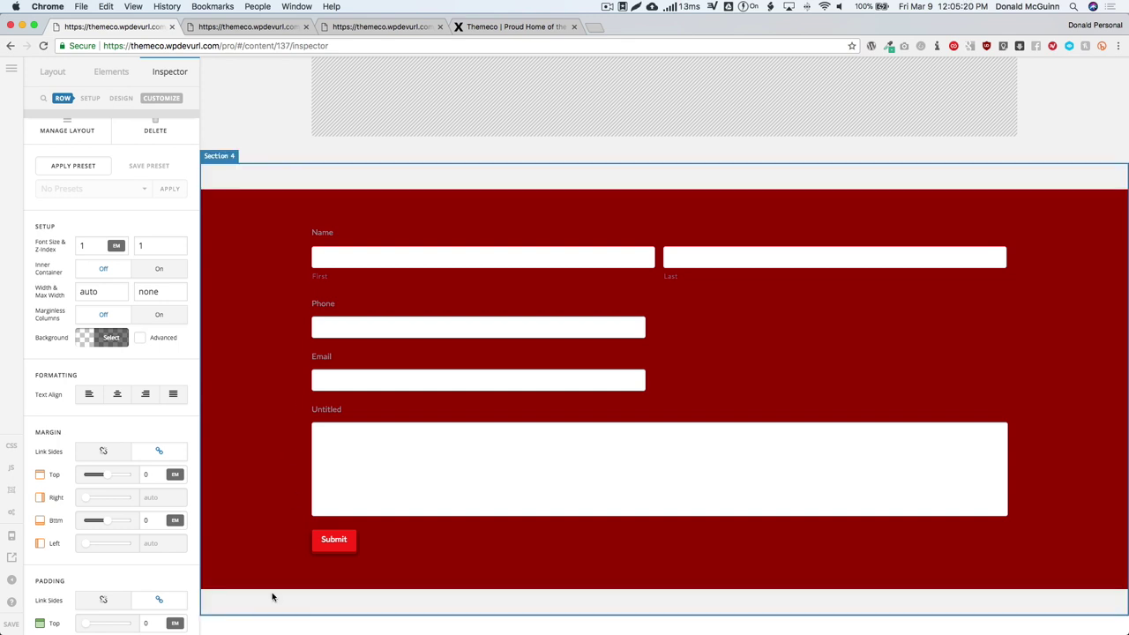
Step: Set Section 4's top and bottom padding to 0
{"action": "left_click", "coordinate": [247, 180]}
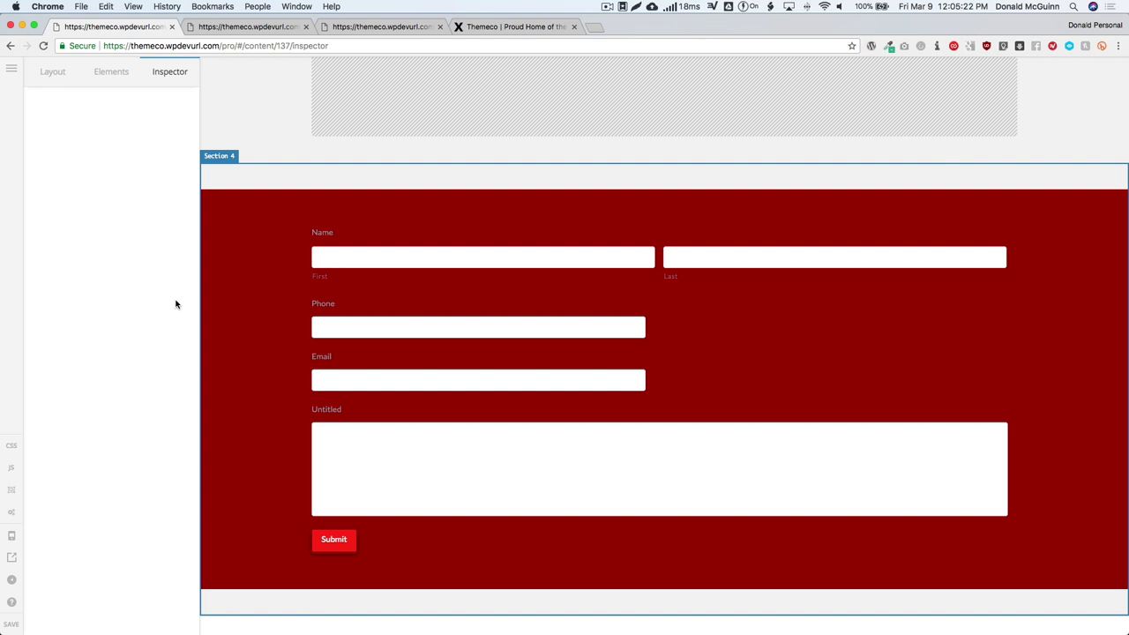
{"action": "scroll", "coordinate": [120, 336], "scroll_direction": "down", "scroll_amount": 5}
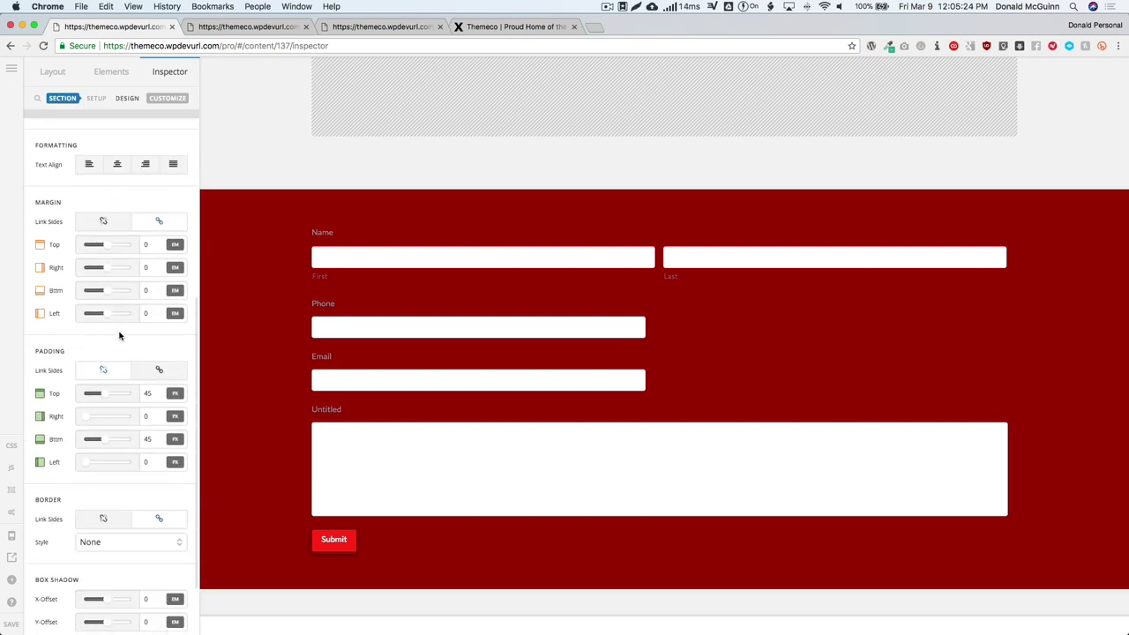
{"action": "scroll", "coordinate": [120, 335], "scroll_direction": "down", "scroll_amount": 2}
{"action": "left_click", "coordinate": [147, 320]}
{"action": "type", "text": "0"}
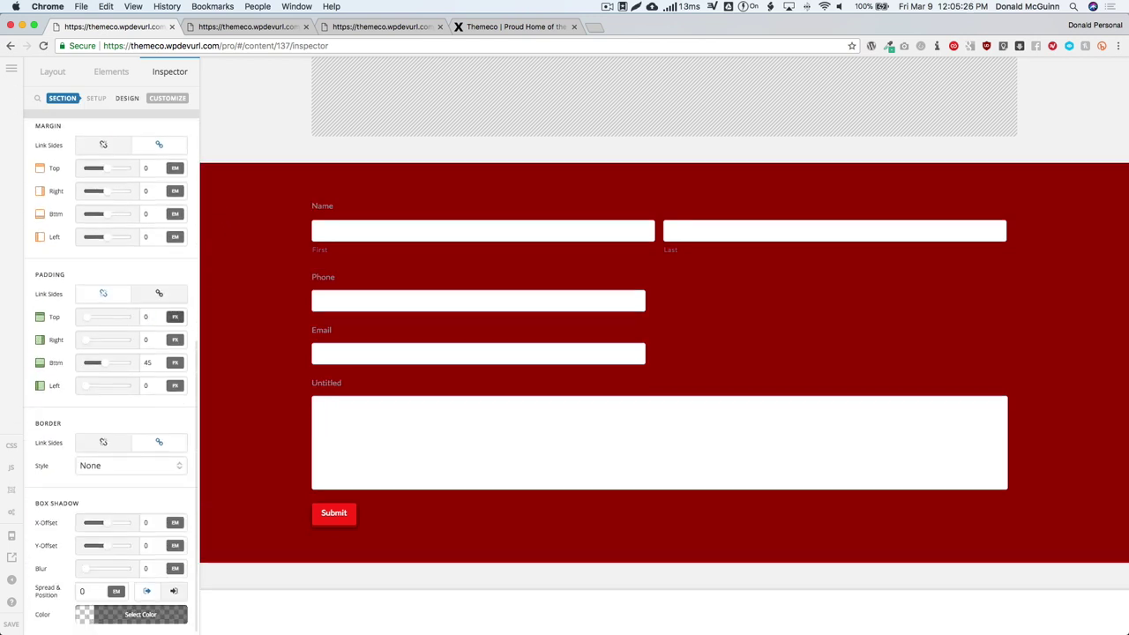
{"action": "key", "text": "Tab"}
{"action": "key", "text": "Tab"}
{"action": "type", "text": "0"}
{"action": "key", "text": "Tab"}
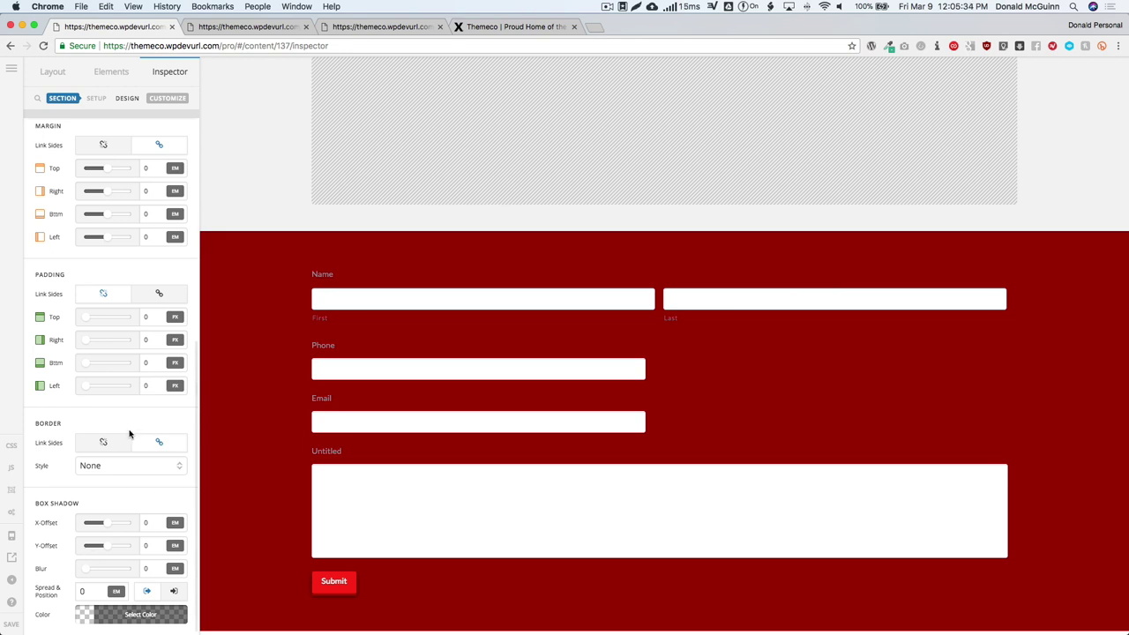
Step: Save only Section 4 as a layout template named 'Block', excluding Sections 1–3
{"action": "left_click", "coordinate": [52, 71]}
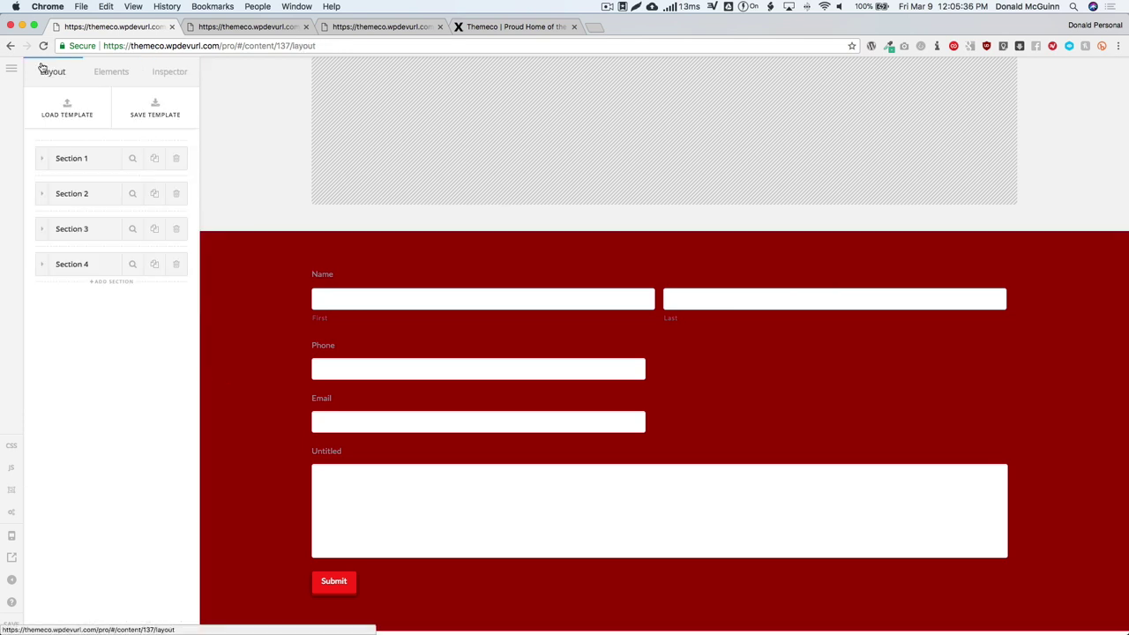
{"action": "left_click", "coordinate": [131, 116]}
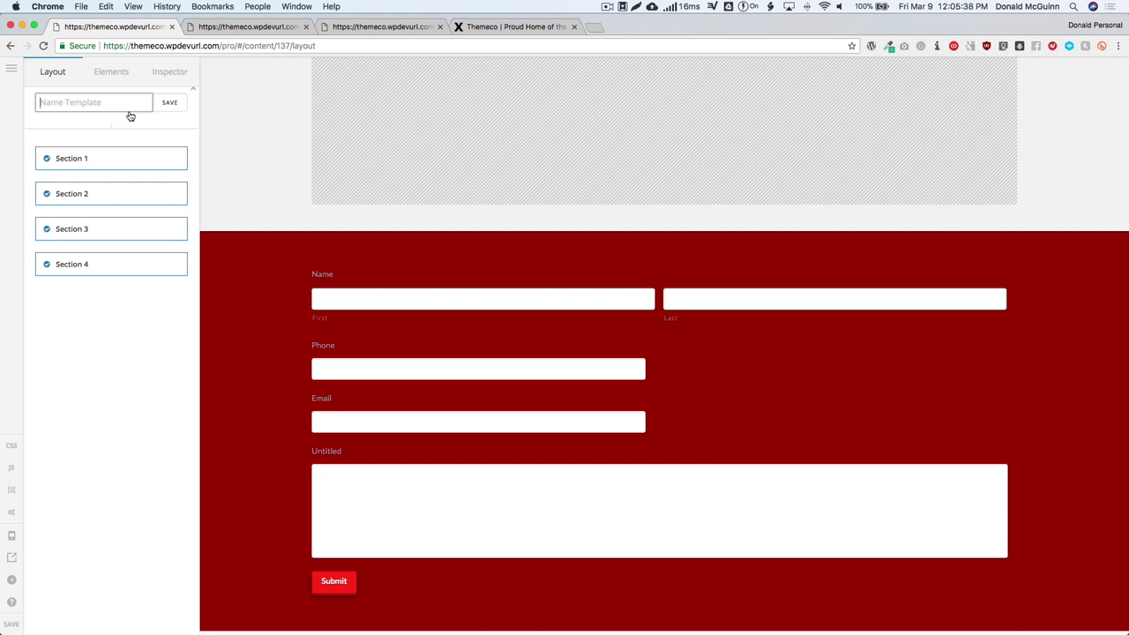
{"action": "left_click", "coordinate": [45, 159]}
{"action": "left_click", "coordinate": [46, 193]}
{"action": "left_click", "coordinate": [47, 229]}
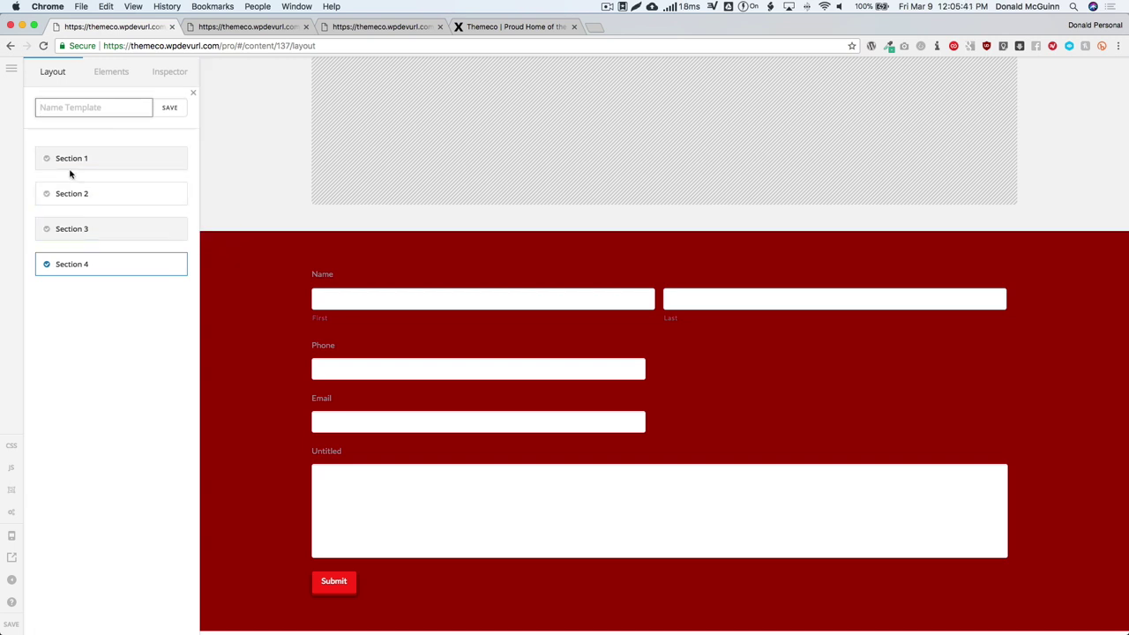
{"action": "left_click", "coordinate": [75, 108]}
{"action": "type", "text": "Block"}
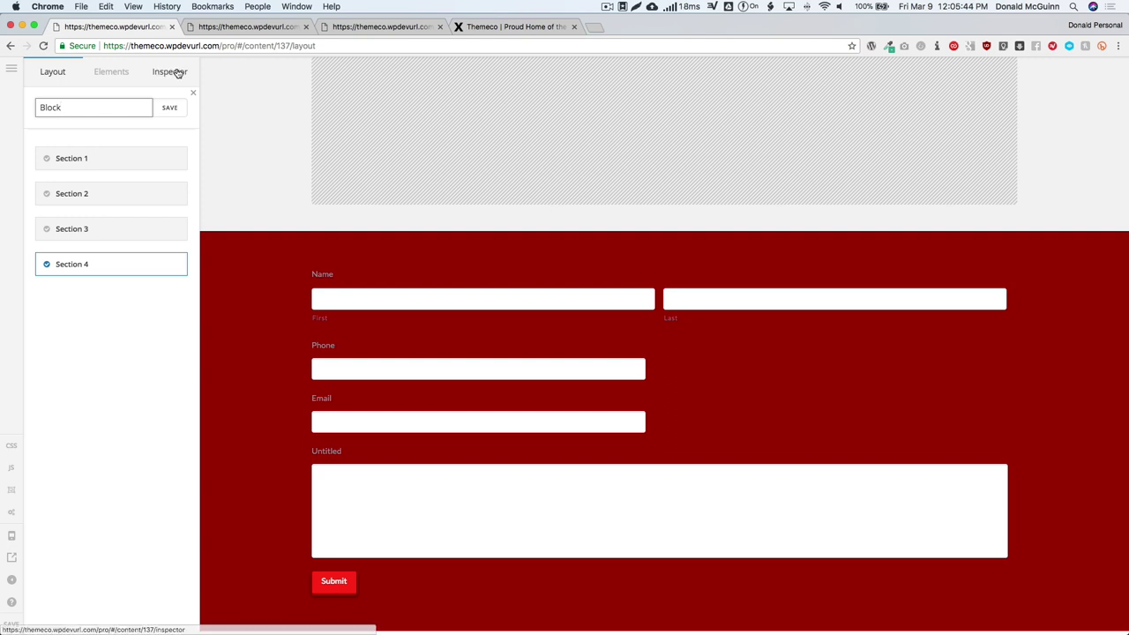
{"action": "left_click", "coordinate": [169, 108]}
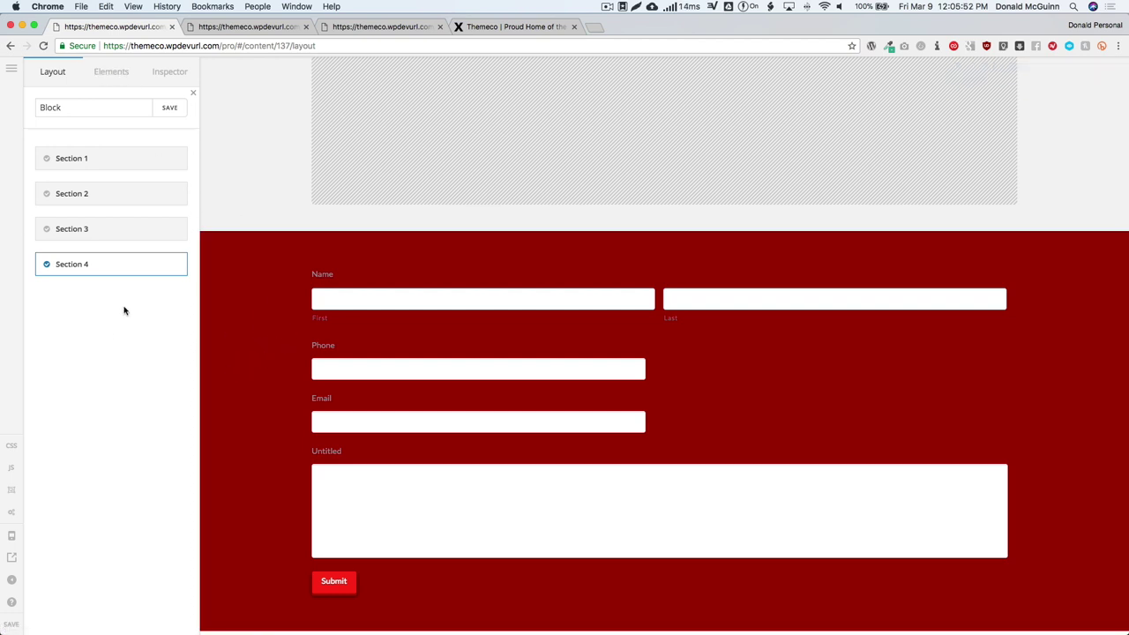
Step: Save the Facebook page's content
{"action": "left_click", "coordinate": [12, 68]}
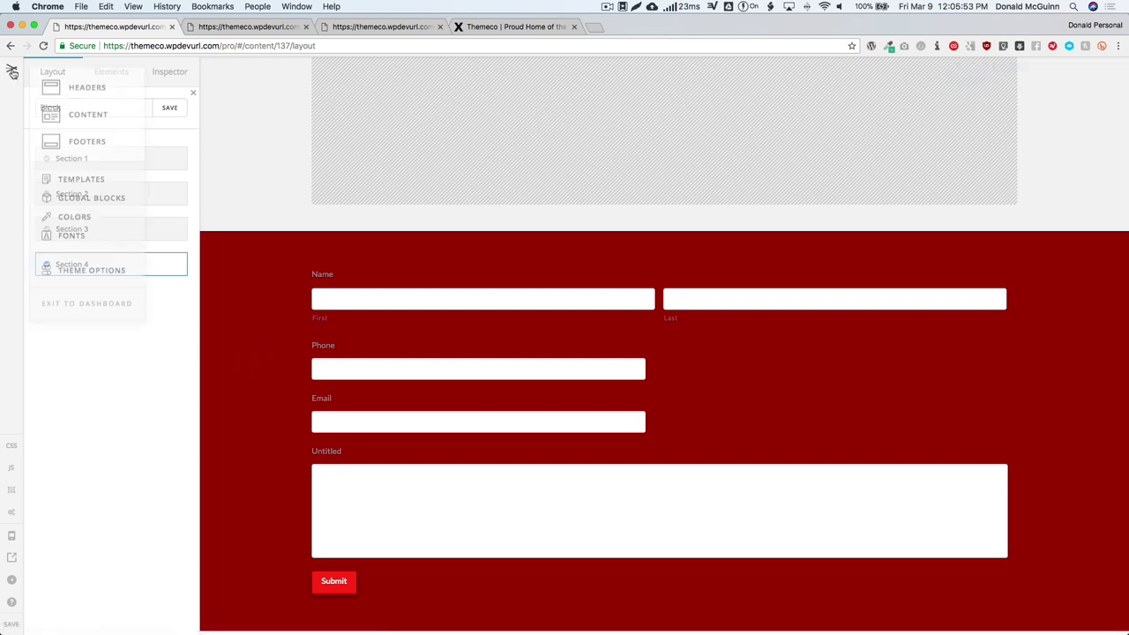
{"action": "left_click", "coordinate": [11, 623]}
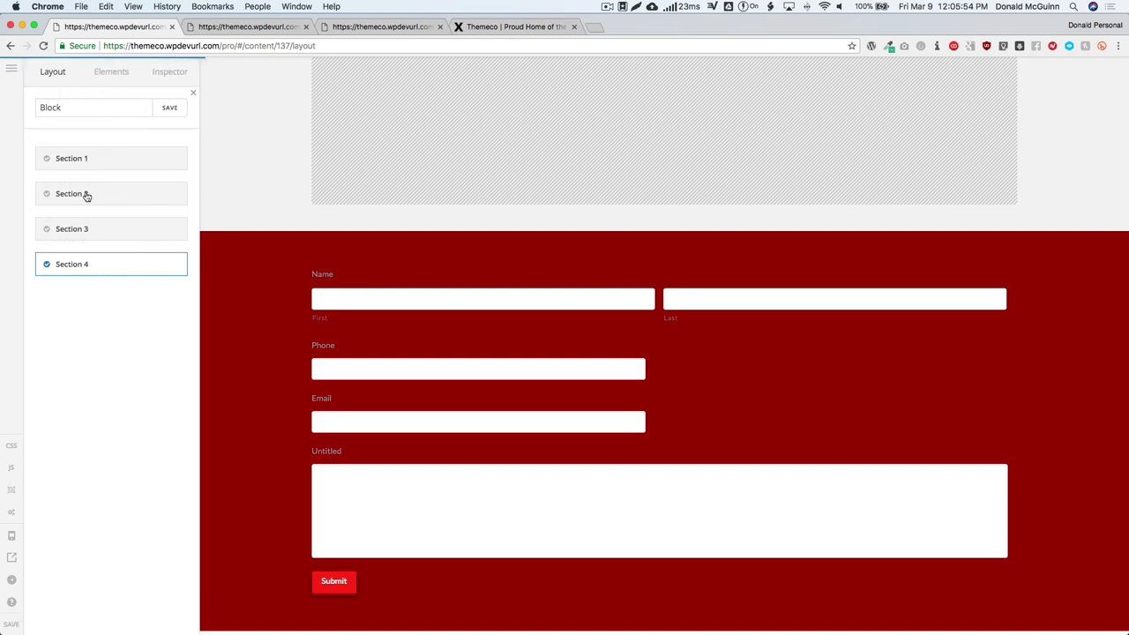
{"action": "left_click", "coordinate": [11, 68]}
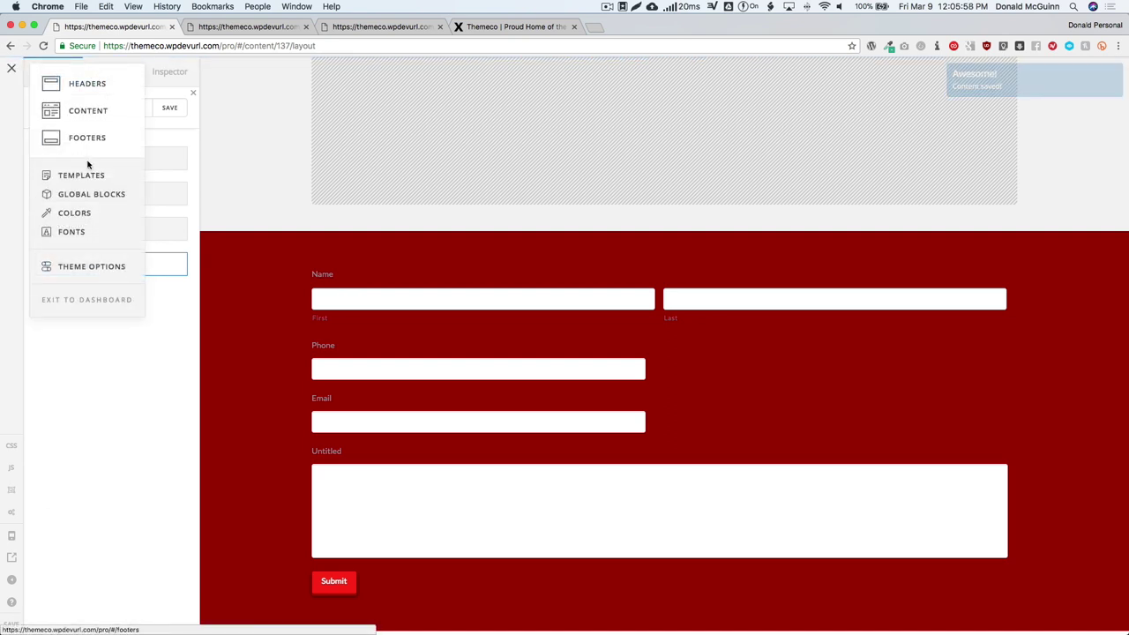
Step: Open the Templating page in the builder from the Content list
{"action": "left_click", "coordinate": [92, 111]}
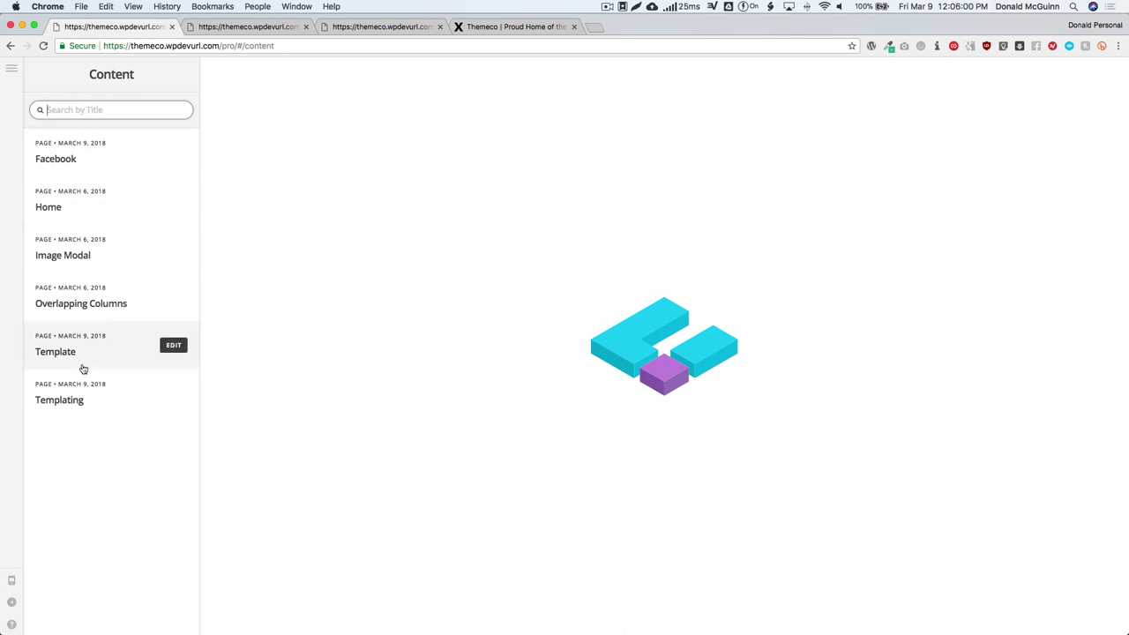
{"action": "left_click", "coordinate": [166, 395]}
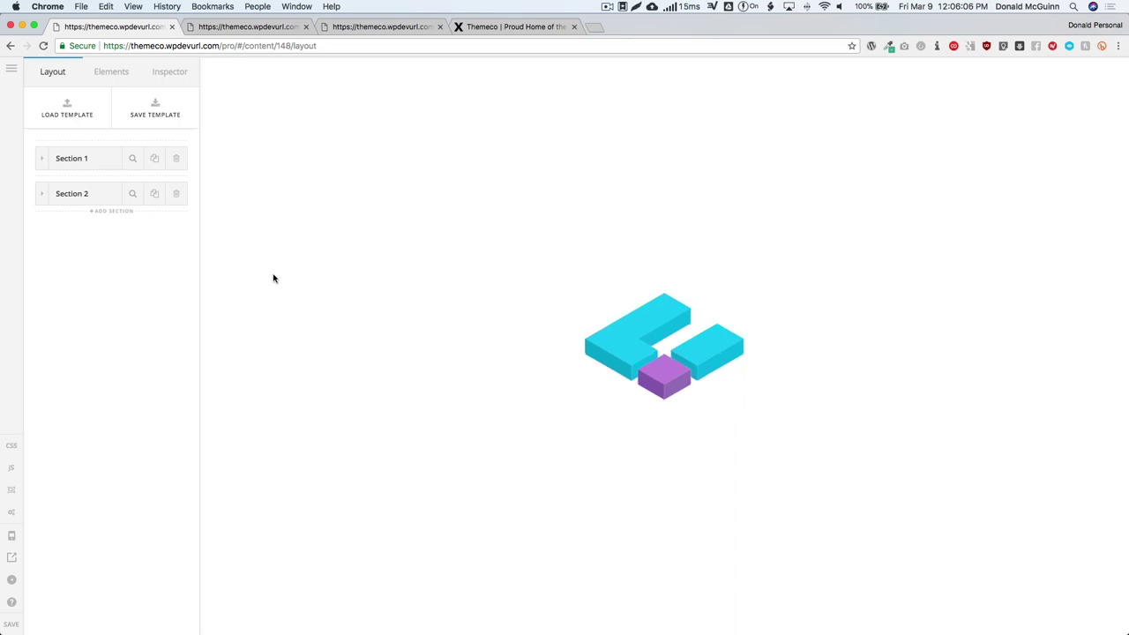
{"action": "scroll", "coordinate": [270, 272], "scroll_direction": "down", "scroll_amount": 1}
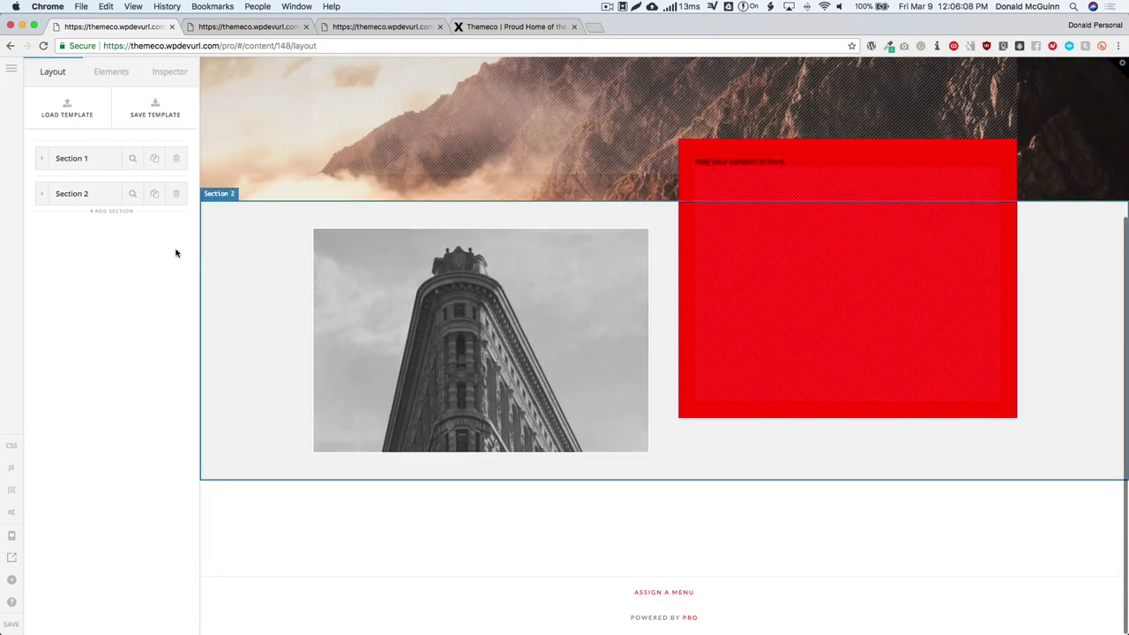
Step: Insert the Block template as Section 3 below the existing sections and save the page
{"action": "left_click", "coordinate": [68, 108]}
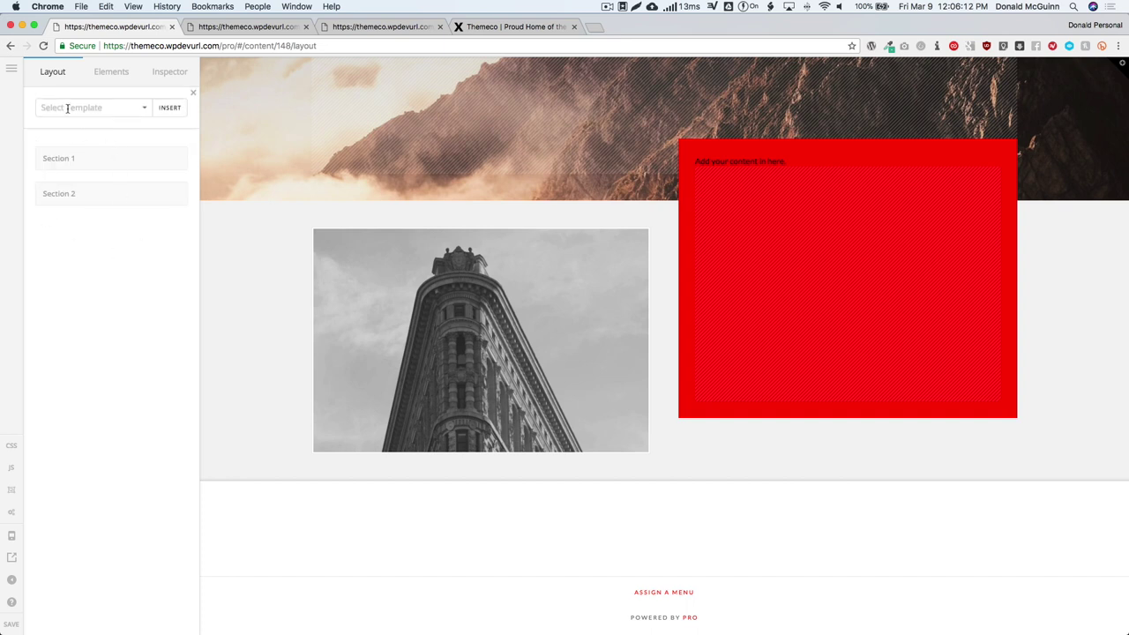
{"action": "left_click", "coordinate": [68, 109]}
{"action": "left_click", "coordinate": [63, 159]}
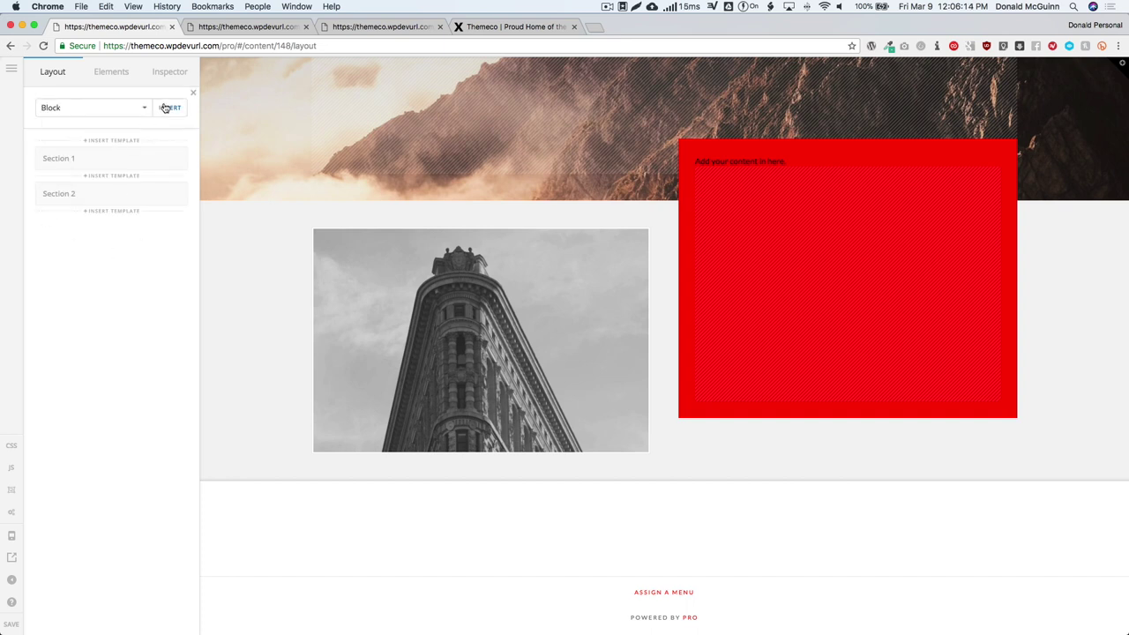
{"action": "left_click", "coordinate": [165, 108]}
{"action": "scroll", "coordinate": [237, 285], "scroll_direction": "down", "scroll_amount": 5}
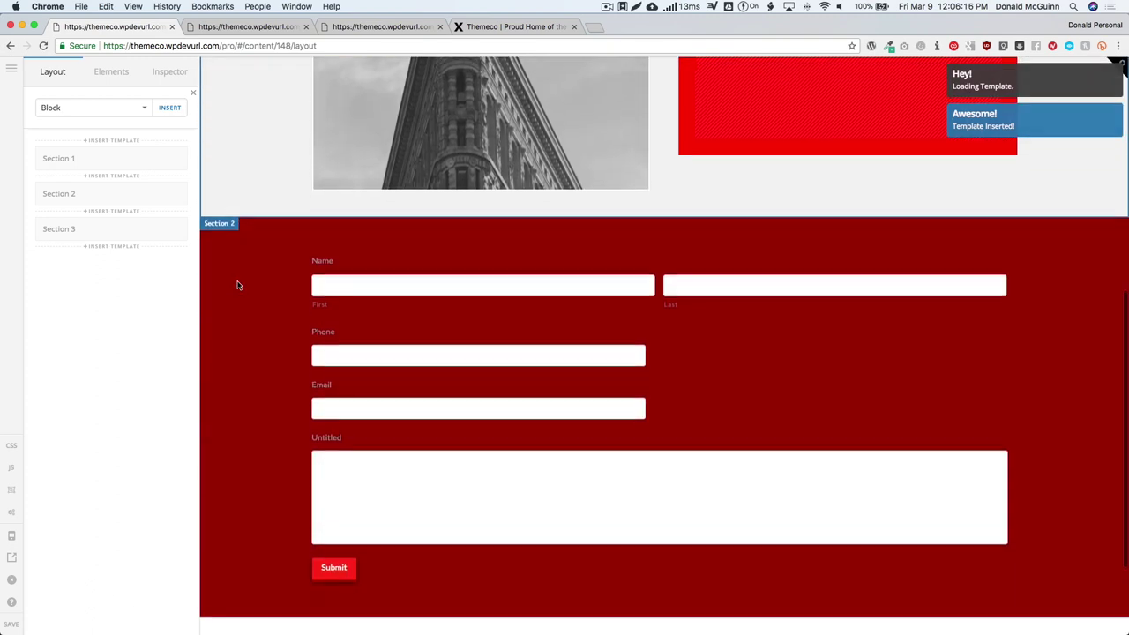
{"action": "scroll", "coordinate": [236, 285], "scroll_direction": "down", "scroll_amount": 2}
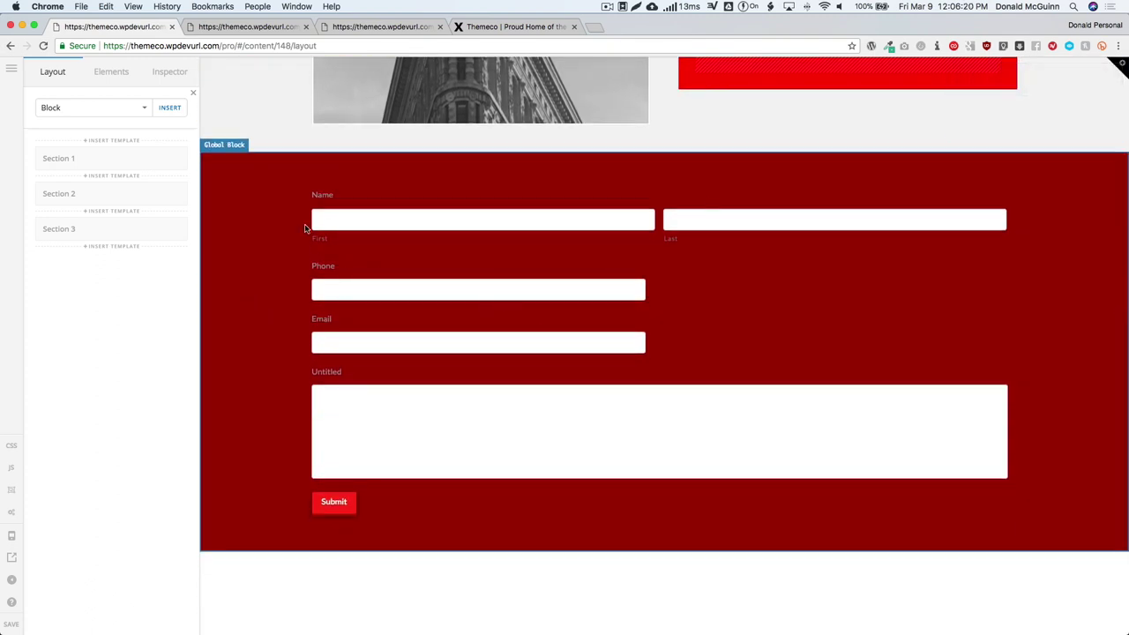
{"action": "left_click", "coordinate": [502, 288]}
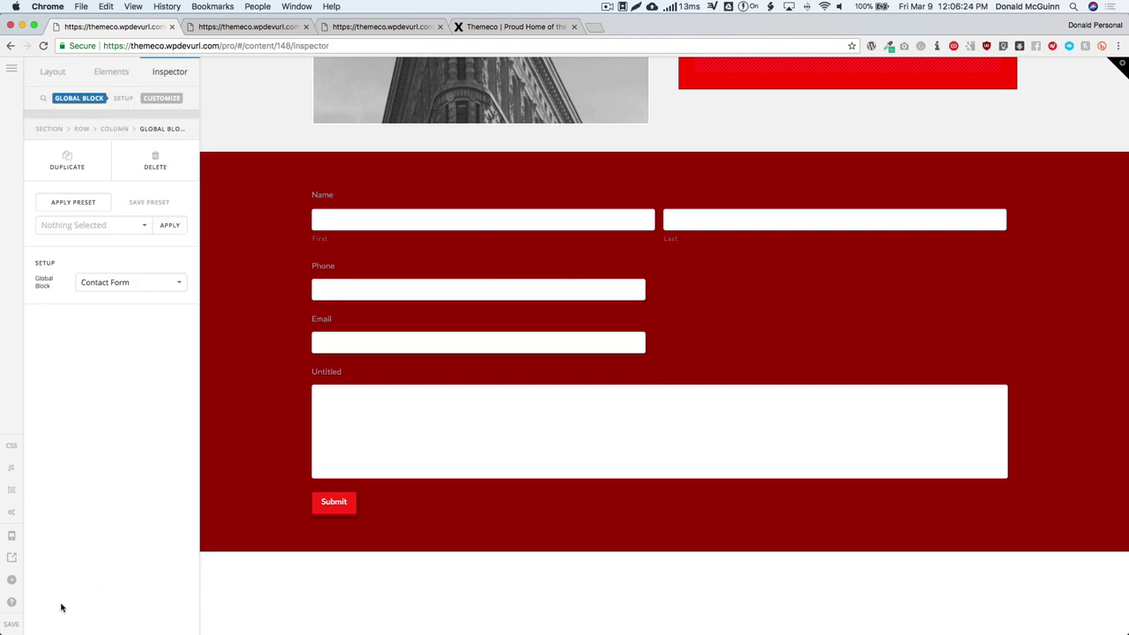
{"action": "left_click", "coordinate": [12, 625]}
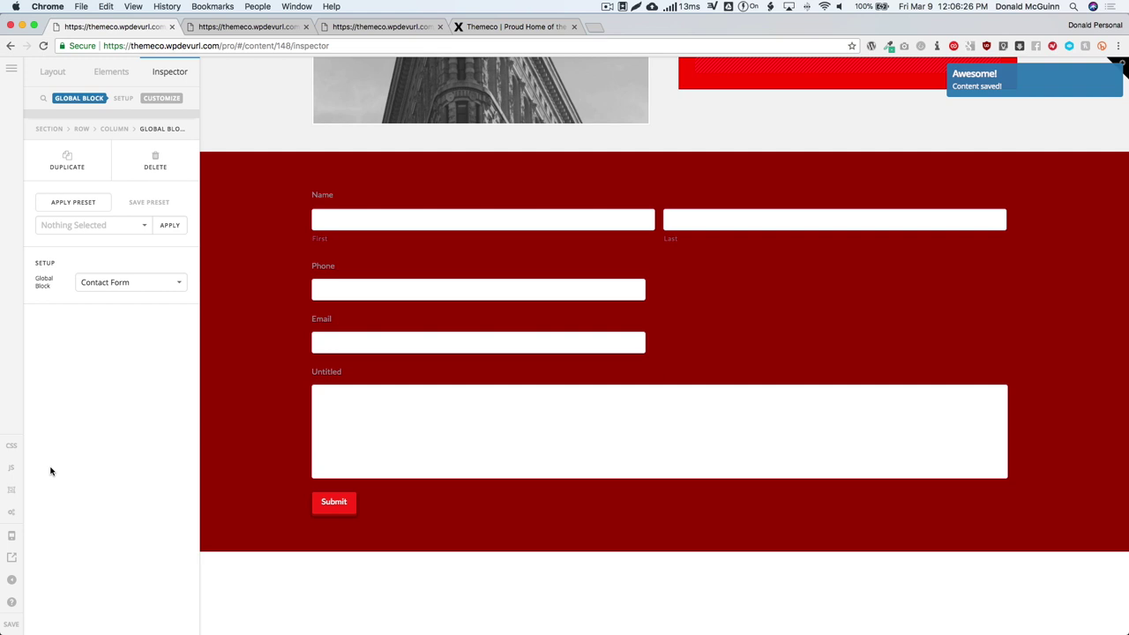
Step: View the live Facebook and Templating pages and scroll down to confirm the contact form appears on both
{"action": "left_click", "coordinate": [10, 554]}
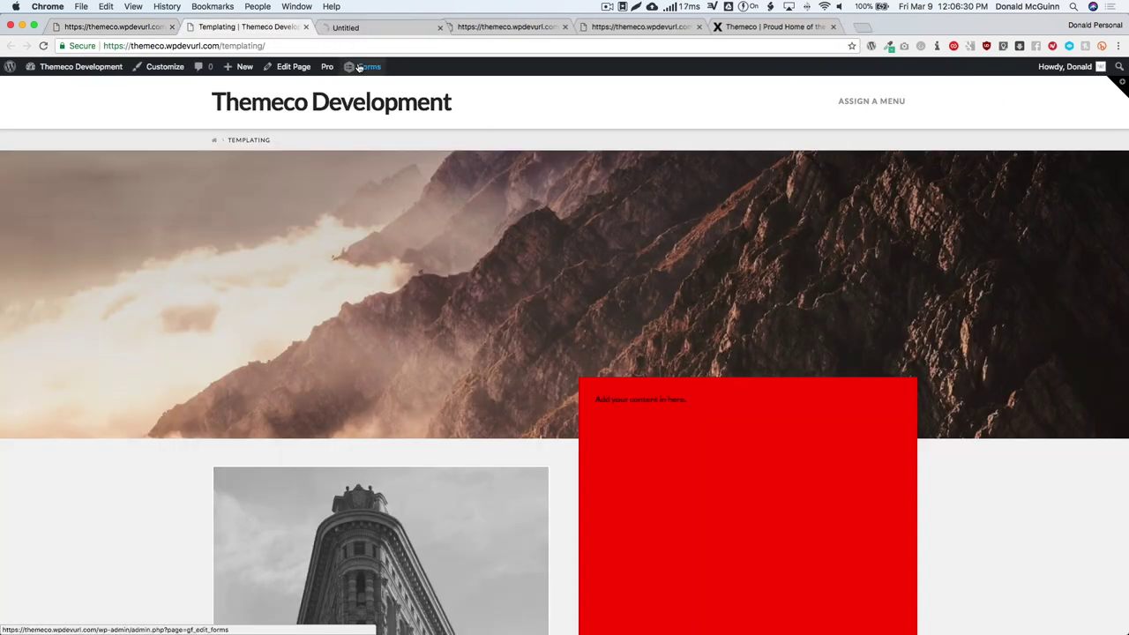
{"action": "left_click", "coordinate": [358, 28]}
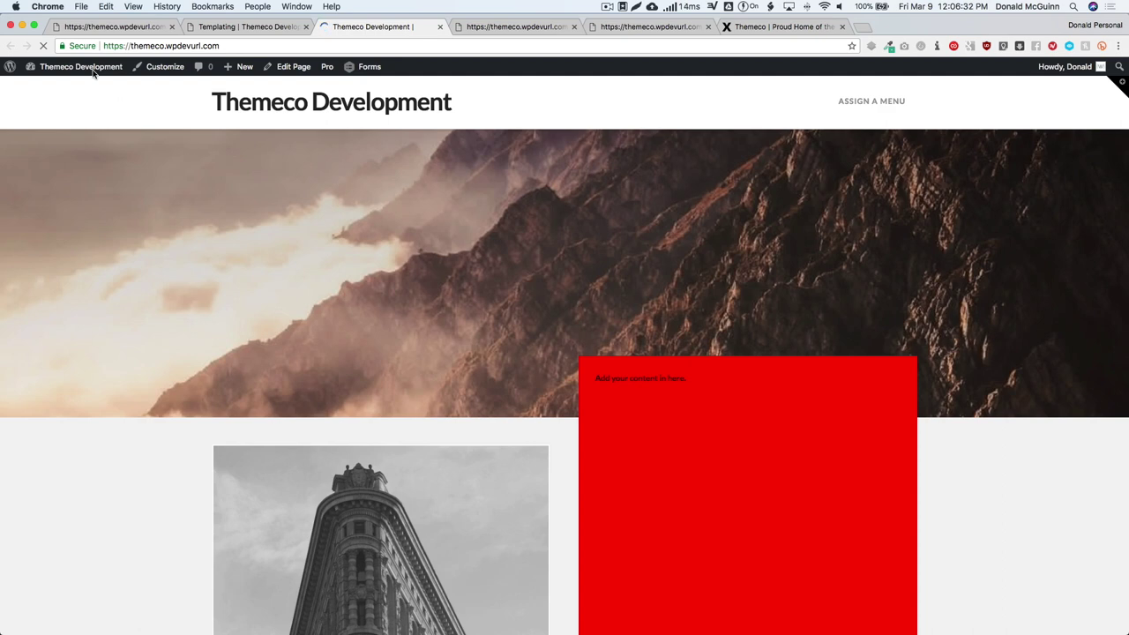
{"action": "mouse_move", "coordinate": [91, 68]}
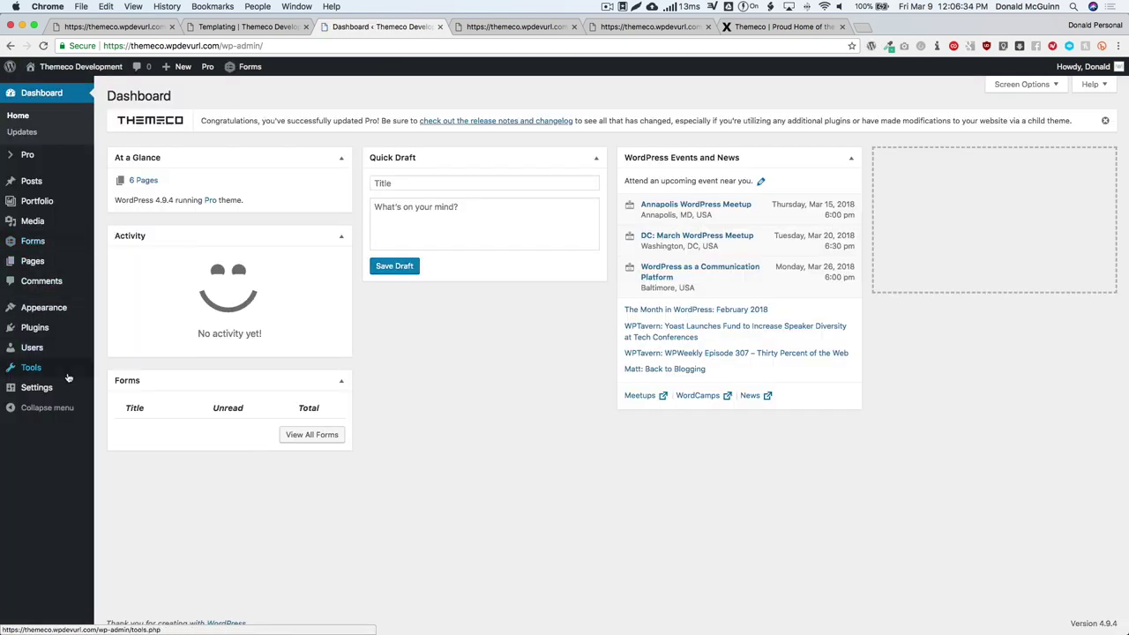
{"action": "left_click", "coordinate": [41, 262]}
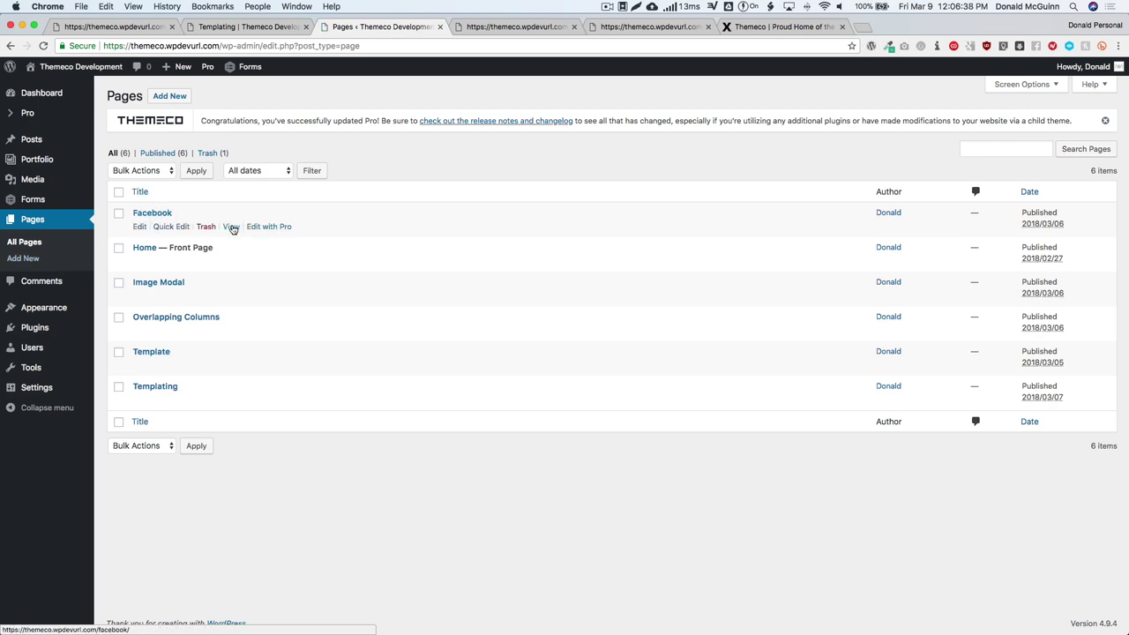
{"action": "left_click", "coordinate": [510, 28]}
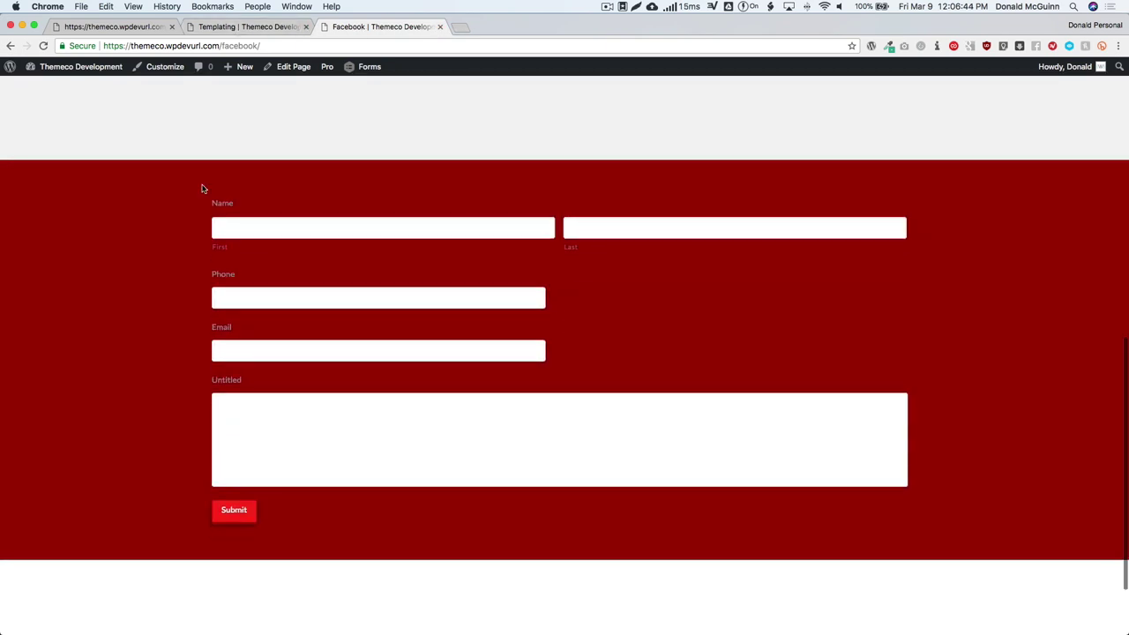
{"action": "left_click", "coordinate": [249, 25]}
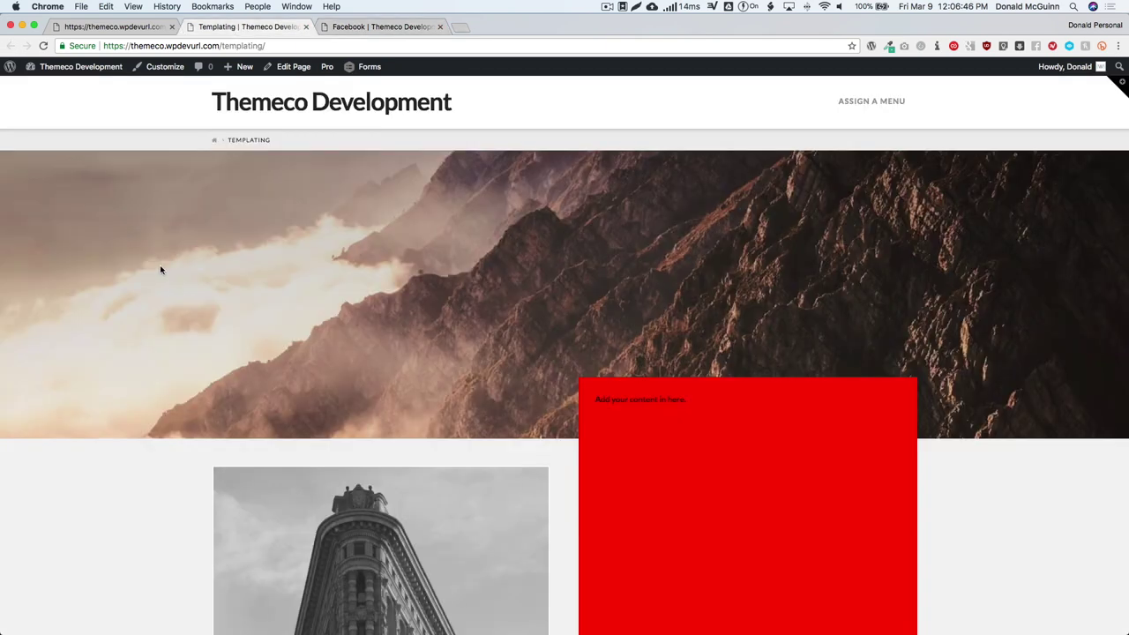
{"action": "scroll", "coordinate": [160, 267], "scroll_direction": "down", "scroll_amount": 8}
{"action": "scroll", "coordinate": [159, 269], "scroll_direction": "down", "scroll_amount": 3}
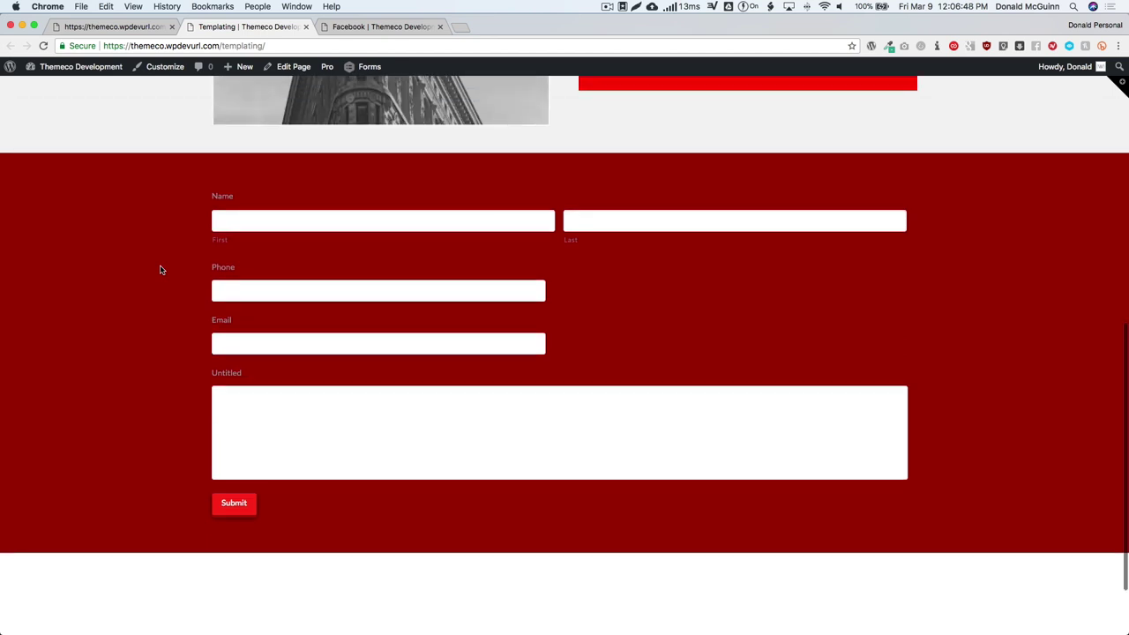
Step: Open the Contact Form global block for editing from the Pro Global Blocks list
{"action": "left_click", "coordinate": [115, 26]}
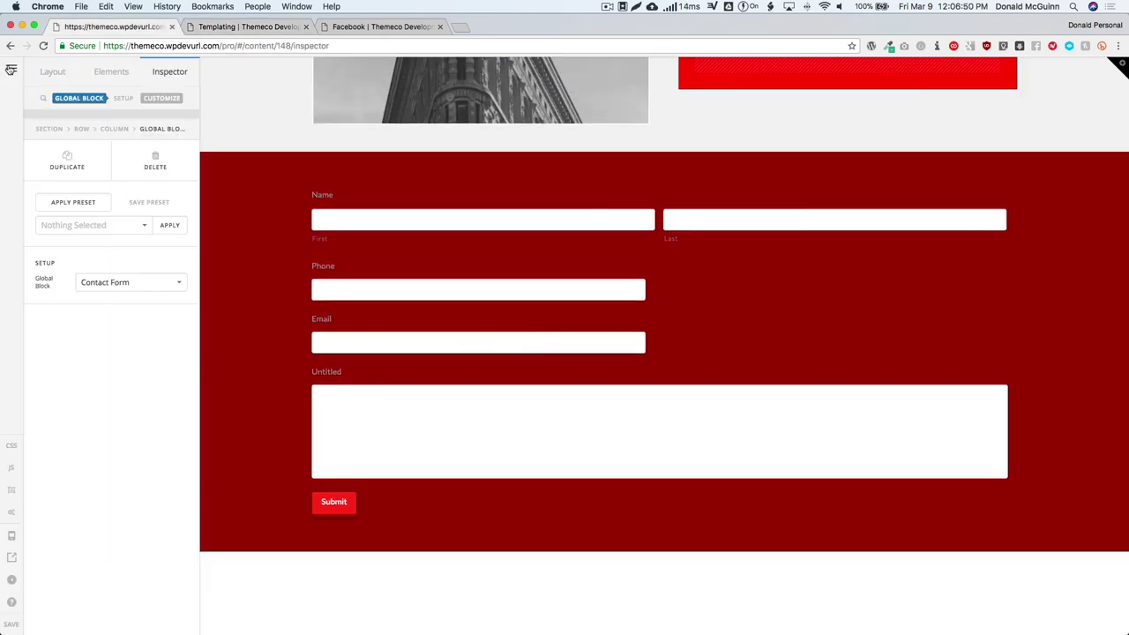
{"action": "left_click", "coordinate": [10, 69]}
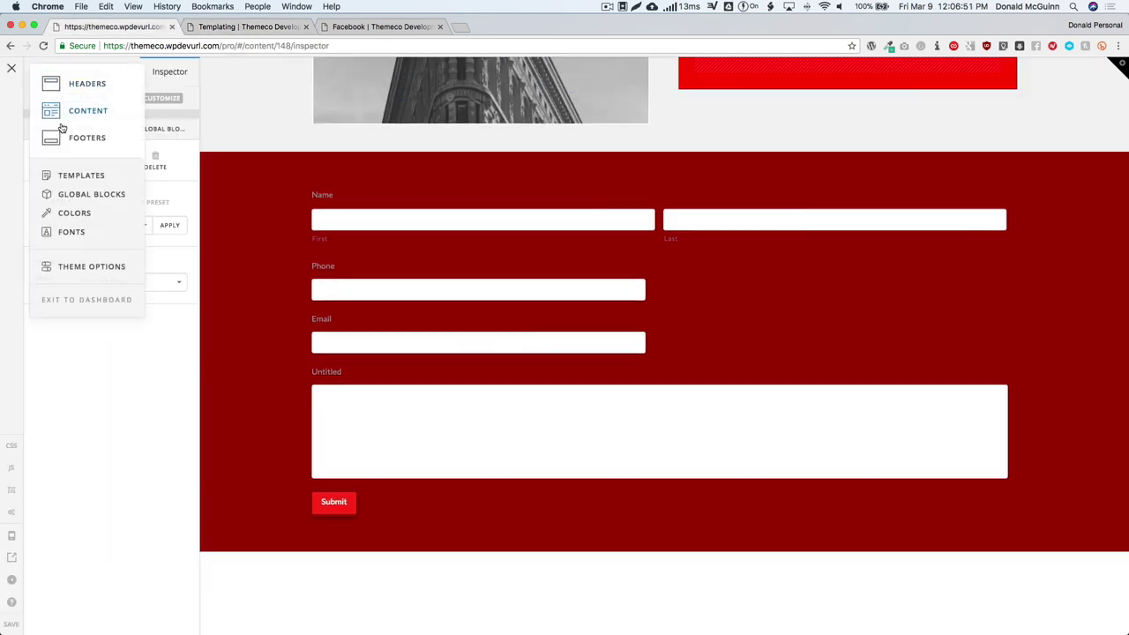
{"action": "left_click", "coordinate": [89, 195]}
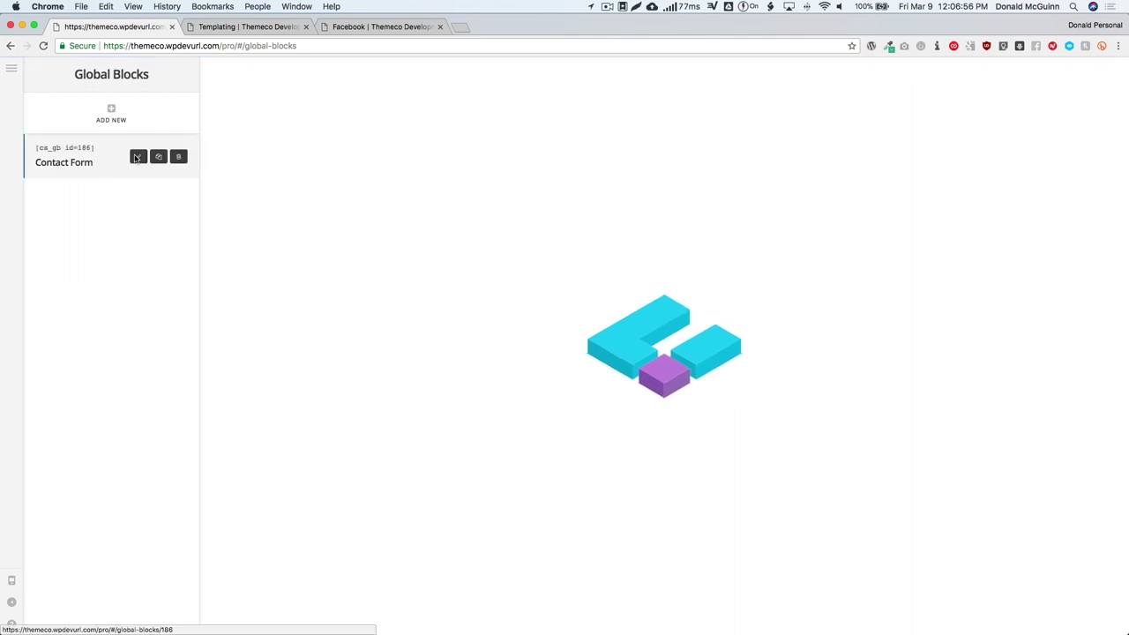
{"action": "left_click", "coordinate": [137, 159]}
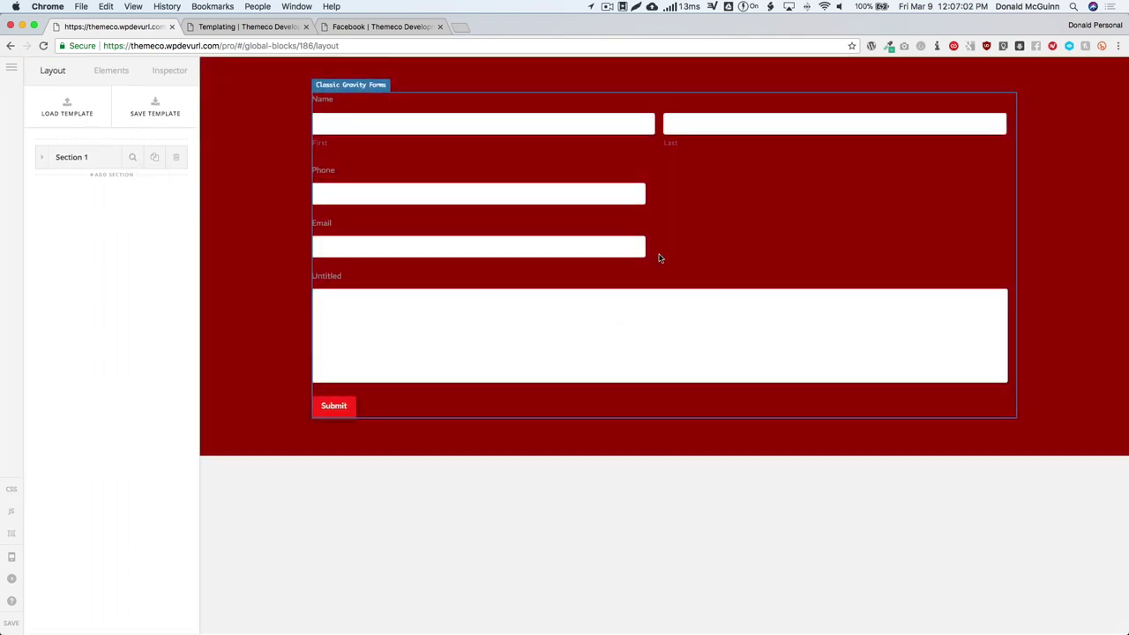
Step: Change Row 1 to a 1/2 + 1/2 column layout, leaving the form in the left column
{"action": "left_click", "coordinate": [71, 158]}
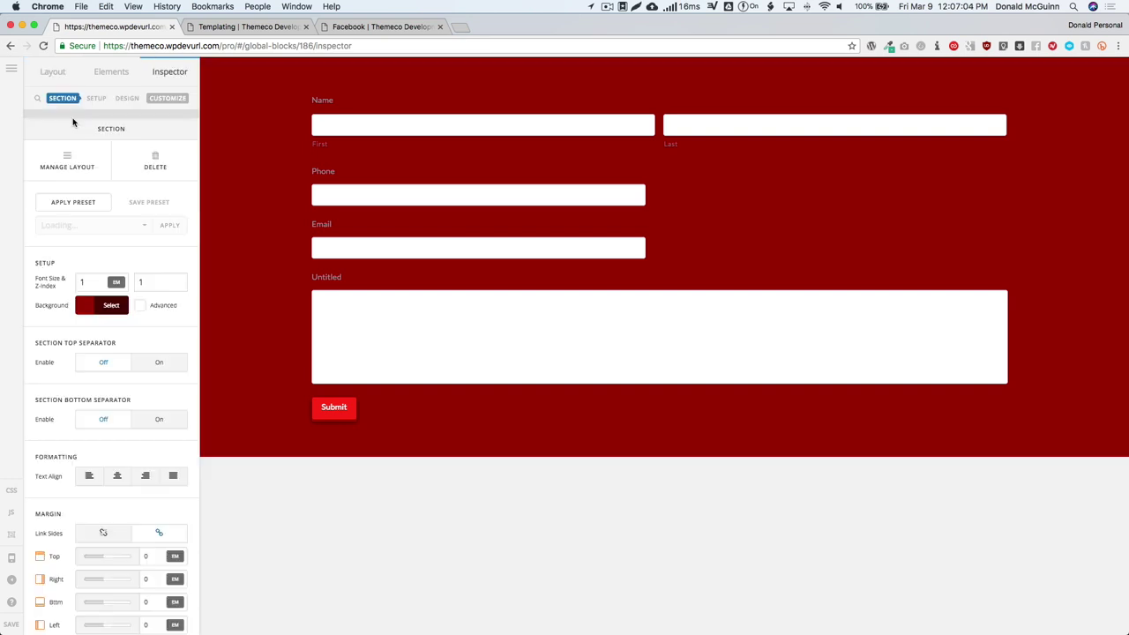
{"action": "left_click", "coordinate": [70, 163]}
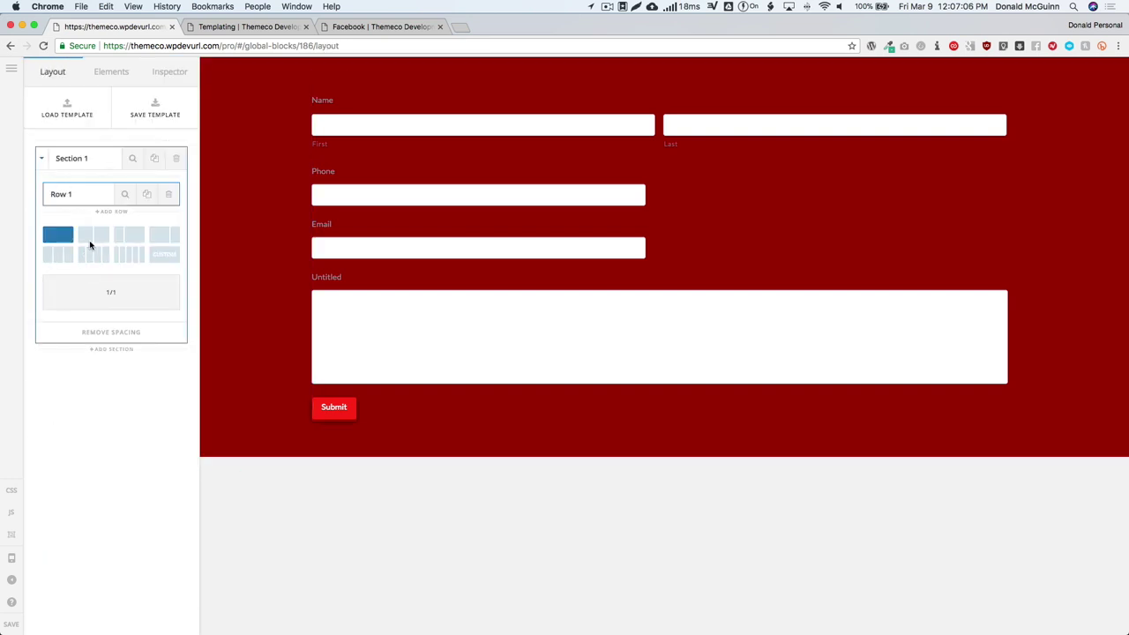
{"action": "left_click", "coordinate": [92, 236]}
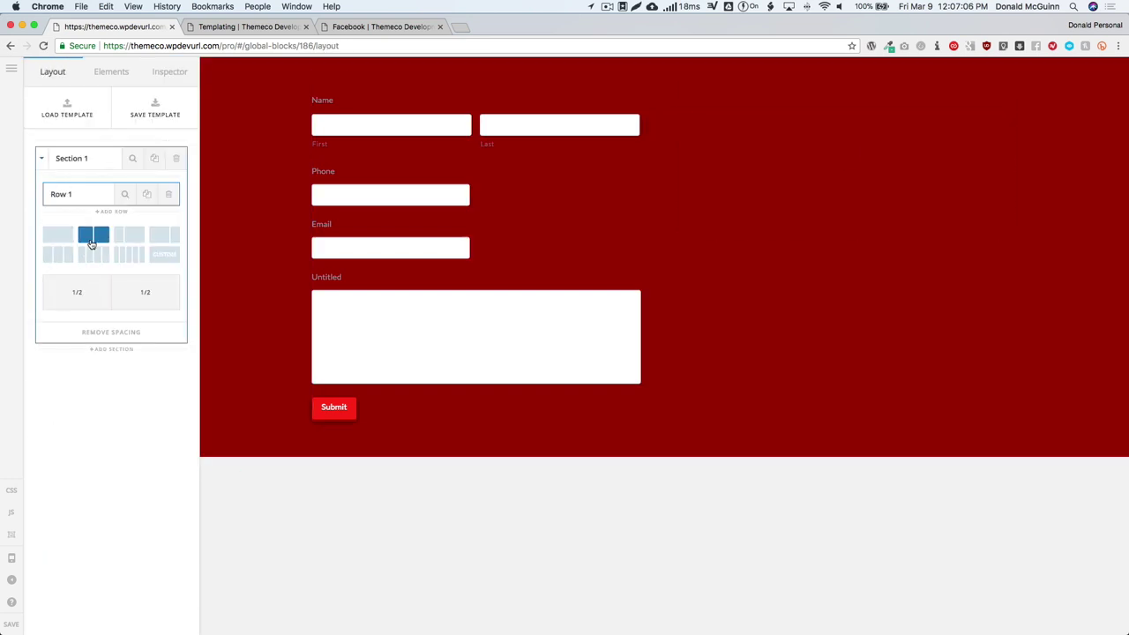
Step: Add a Headline element into the empty right column beside the form
{"action": "left_click", "coordinate": [111, 72]}
{"action": "type", "text": "head"}
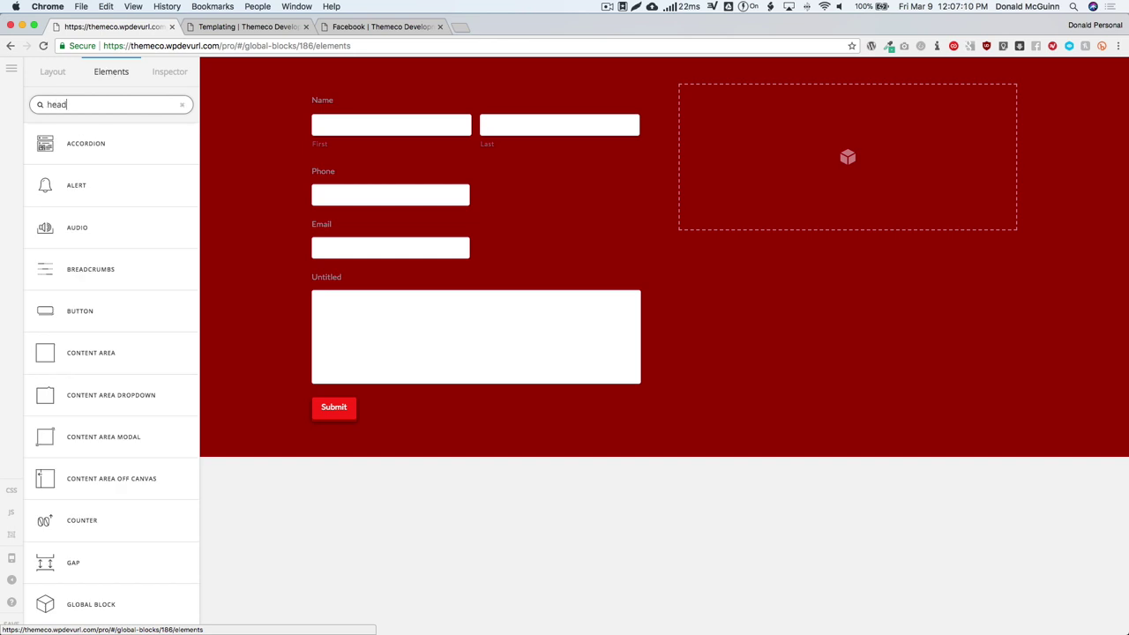
{"action": "left_click", "coordinate": [233, 177]}
{"action": "left_click", "coordinate": [572, 174]}
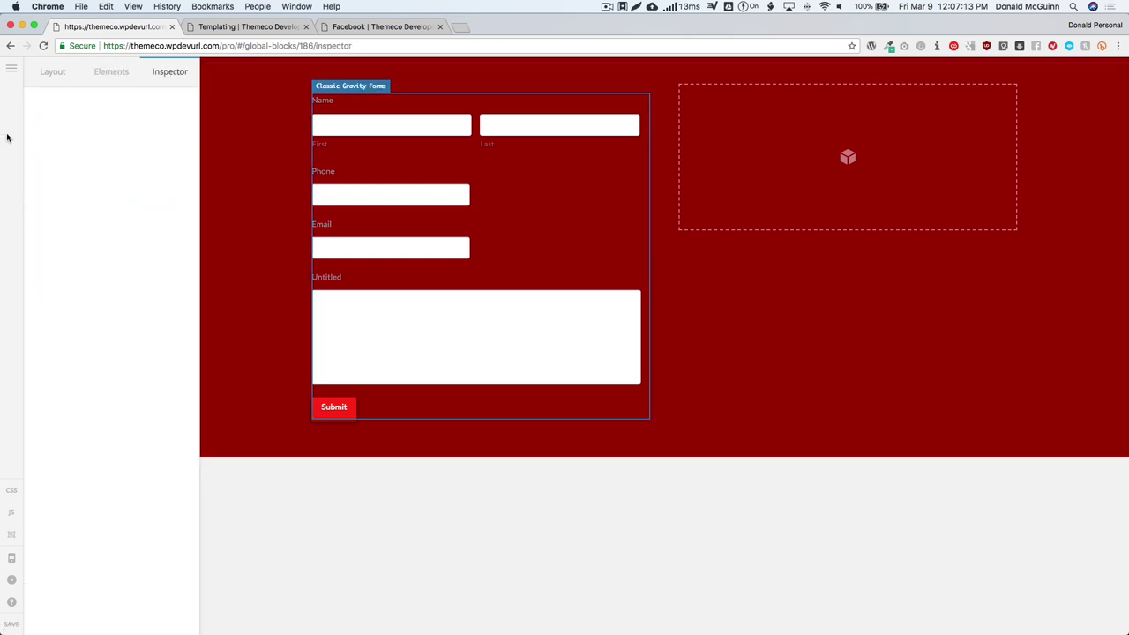
{"action": "left_click", "coordinate": [111, 72]}
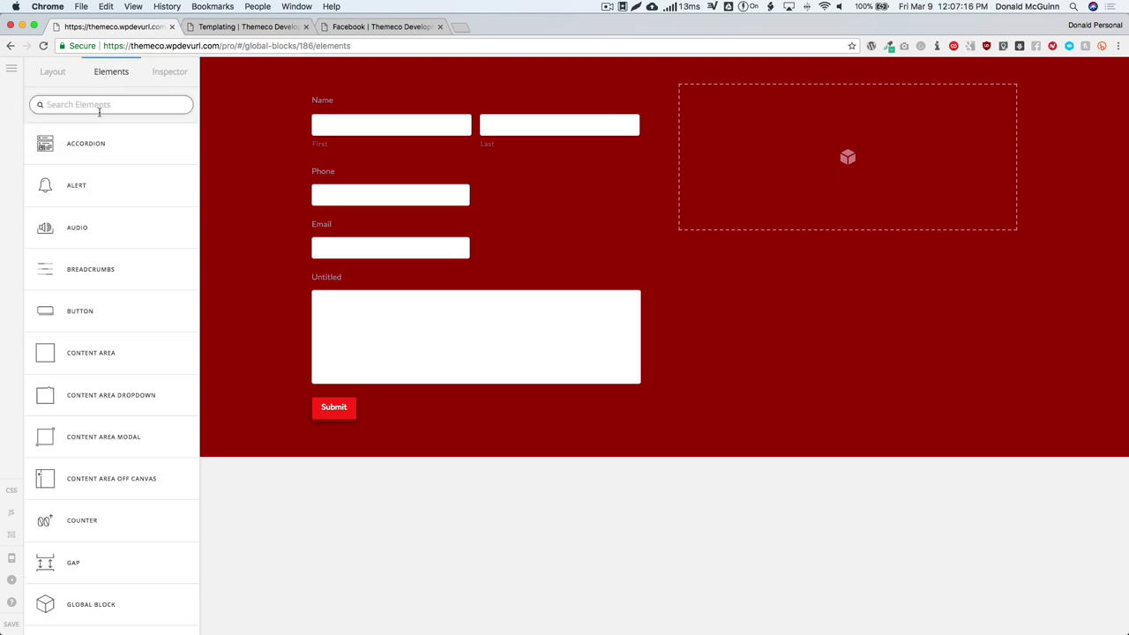
{"action": "type", "text": "headline"}
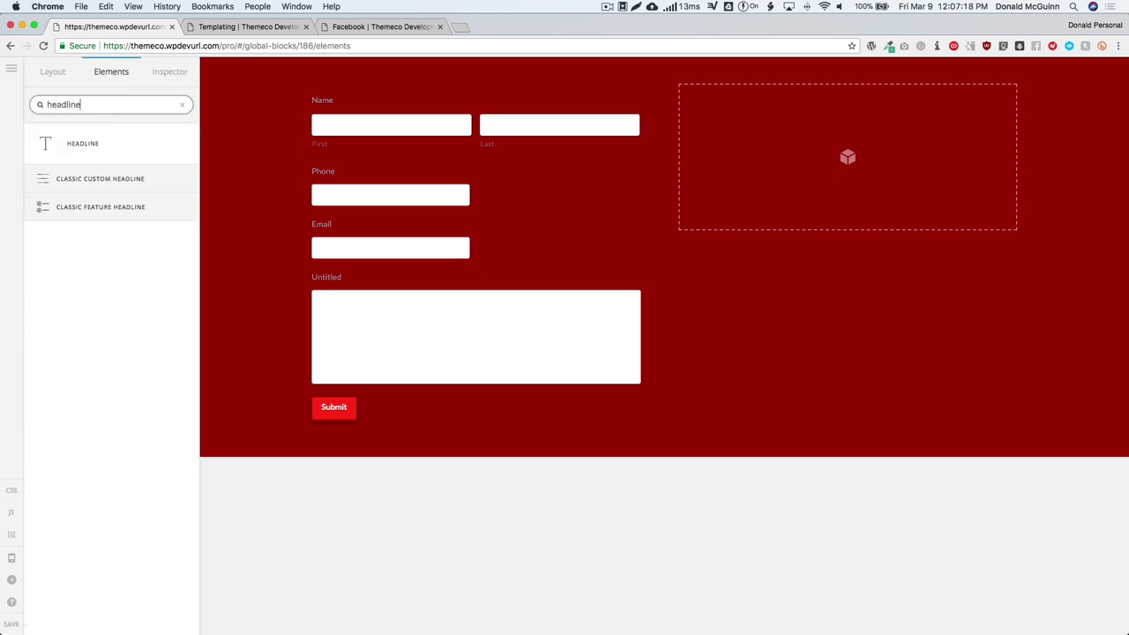
{"action": "left_click_drag", "start_coordinate": [96, 146], "coordinate": [176, 174]}
{"action": "left_click_drag", "start_coordinate": [806, 173], "coordinate": [806, 173]}
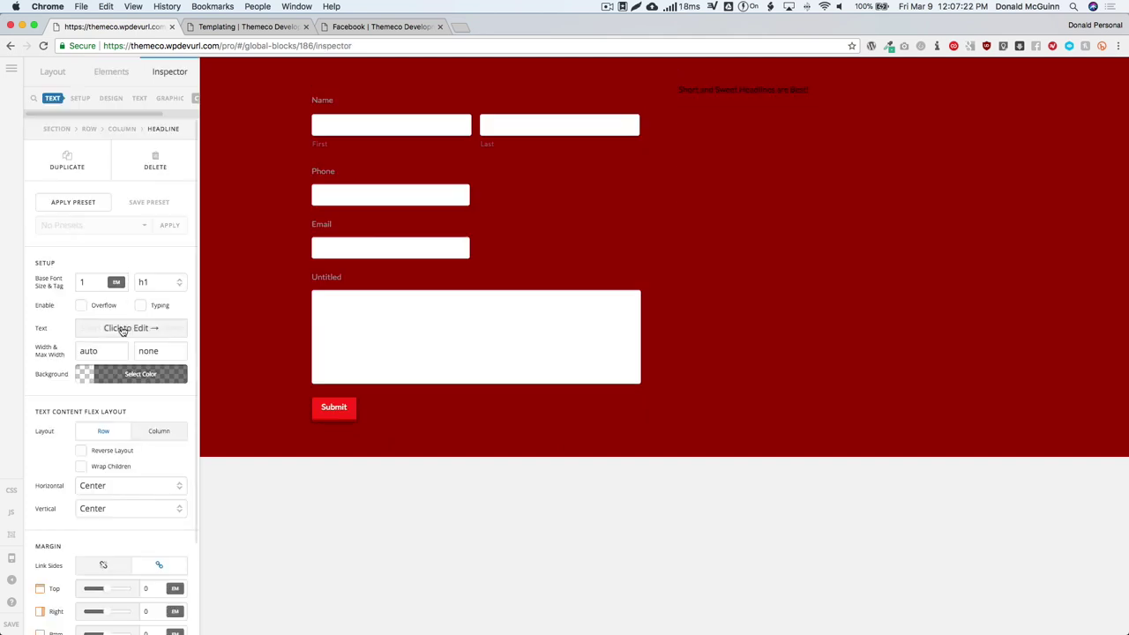
Step: Set the headline's font size to 1.5em and its text colour to white
{"action": "left_click", "coordinate": [122, 327]}
{"action": "left_click", "coordinate": [165, 71]}
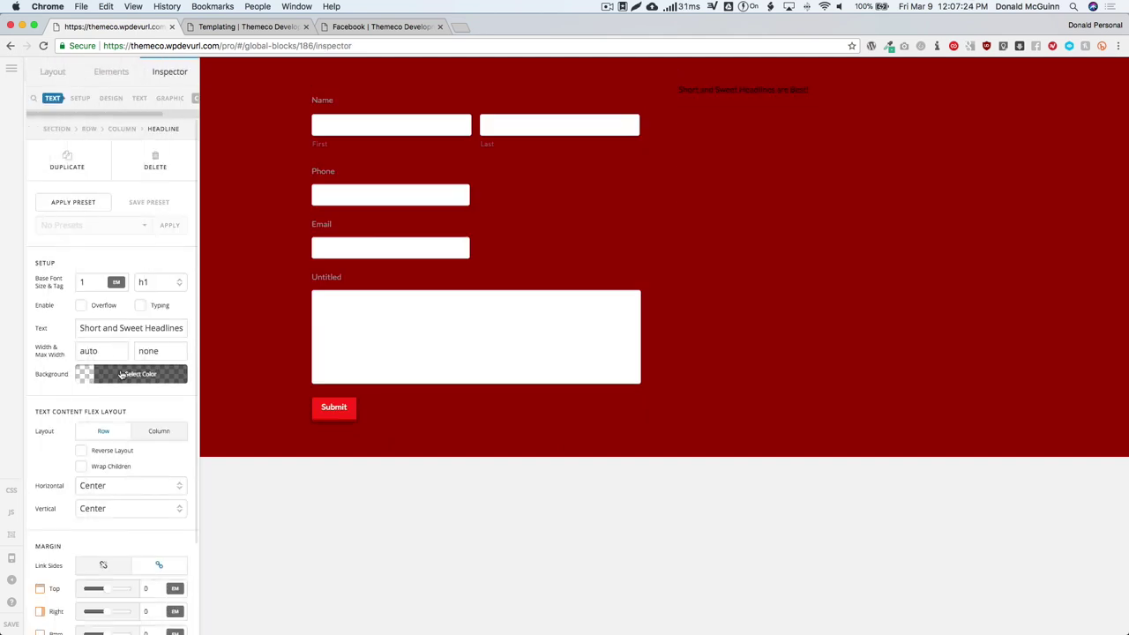
{"action": "scroll", "coordinate": [116, 326], "scroll_direction": "down", "scroll_amount": 3}
{"action": "scroll", "coordinate": [115, 325], "scroll_direction": "down", "scroll_amount": 10}
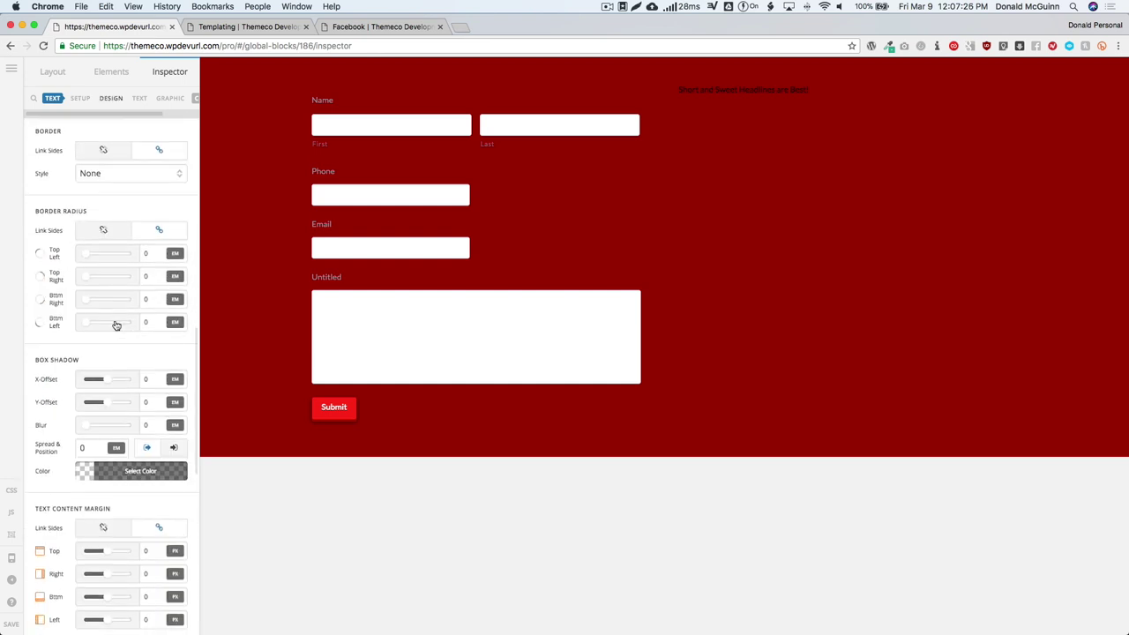
{"action": "scroll", "coordinate": [121, 341], "scroll_direction": "down", "scroll_amount": 5}
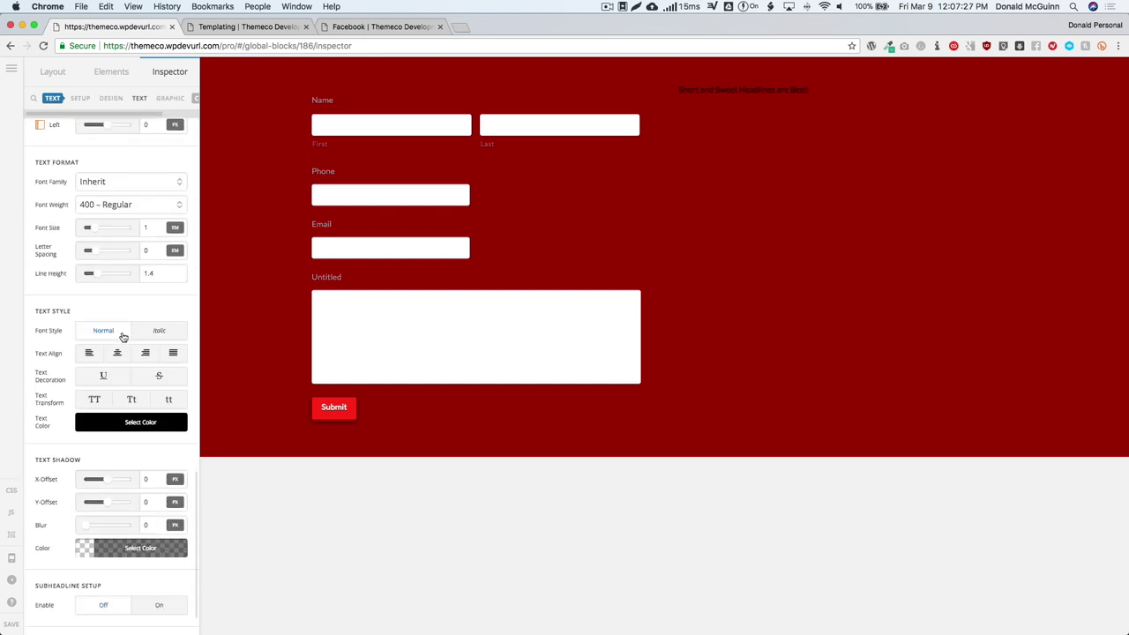
{"action": "left_click", "coordinate": [152, 225]}
{"action": "type", "text": ".5"}
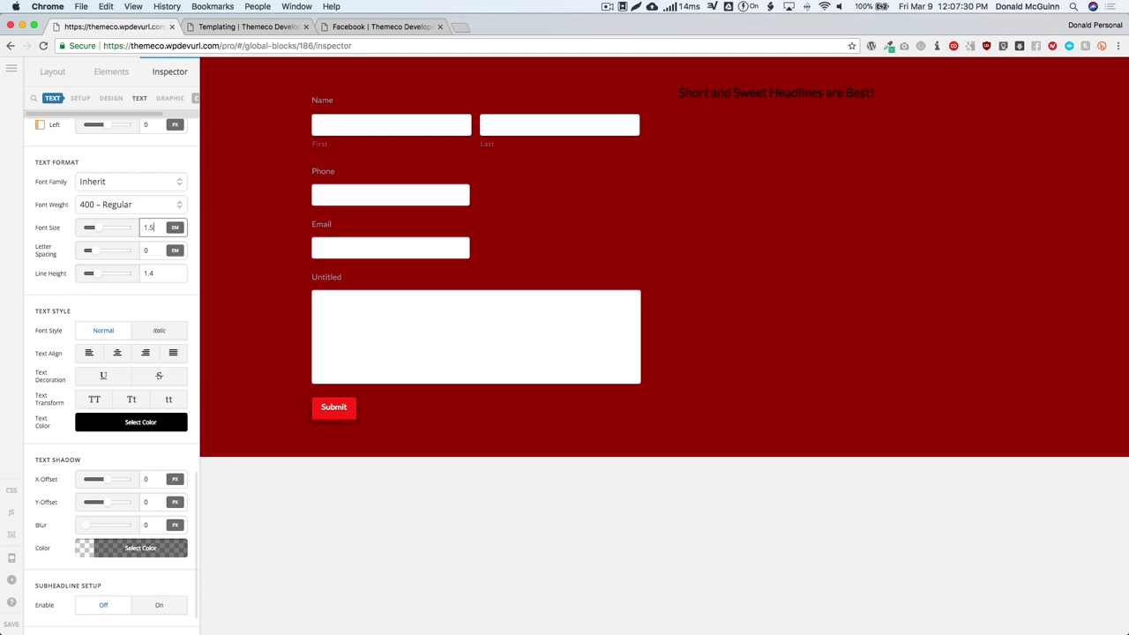
{"action": "left_click", "coordinate": [131, 429]}
{"action": "left_click_drag", "start_coordinate": [221, 295], "coordinate": [167, 212]}
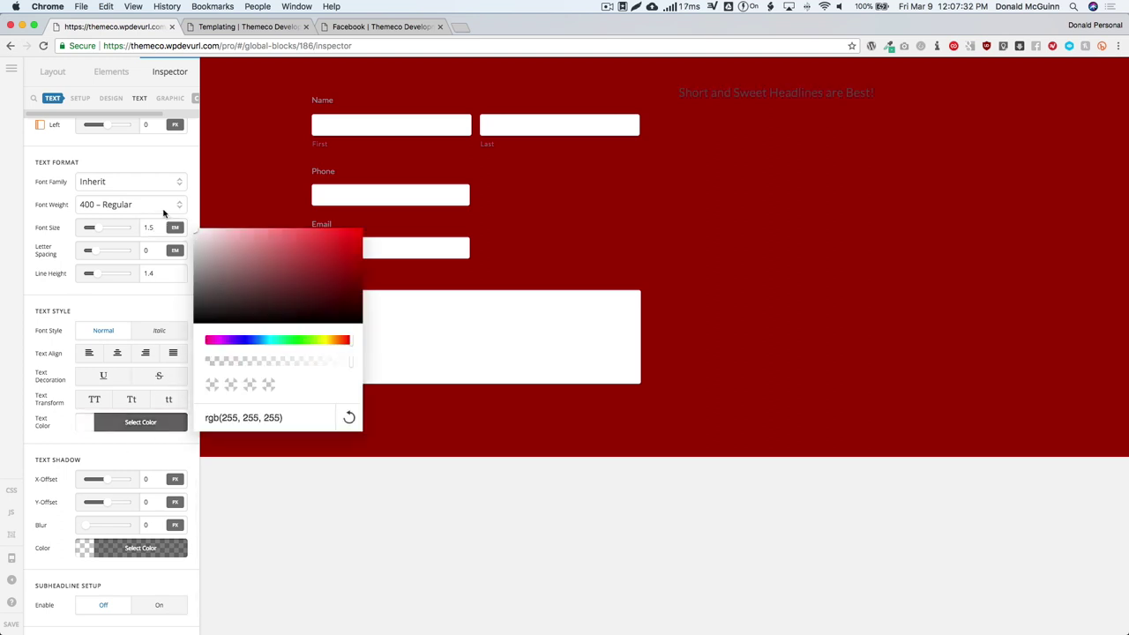
{"action": "left_click", "coordinate": [137, 304]}
Step: Add an Icon List element beneath the headline
{"action": "left_click", "coordinate": [109, 73]}
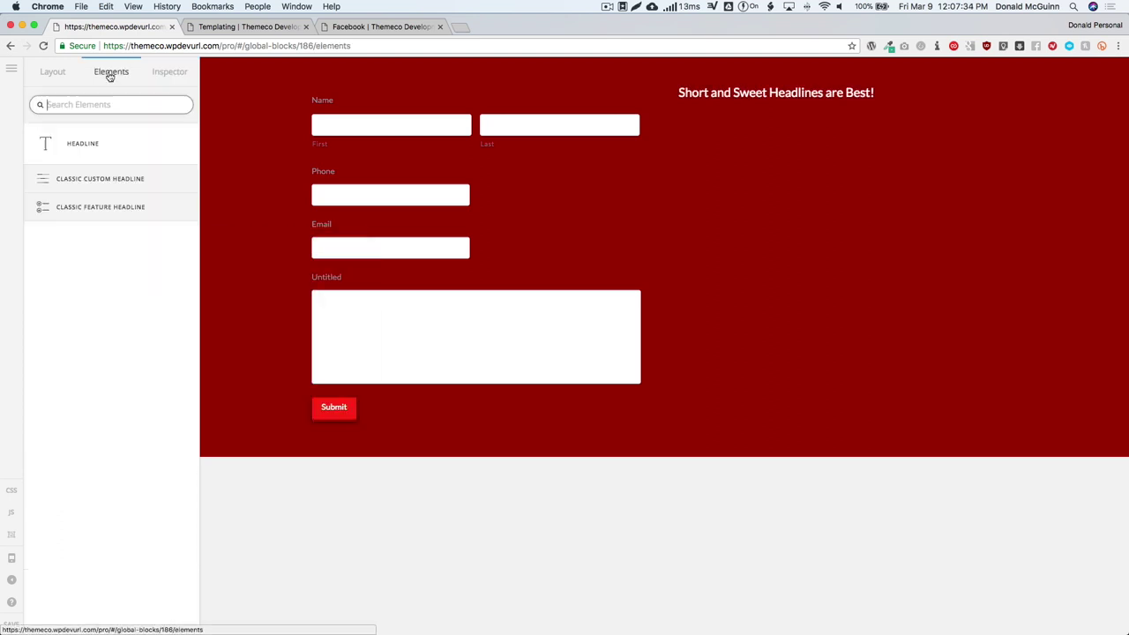
{"action": "type", "text": "icon"}
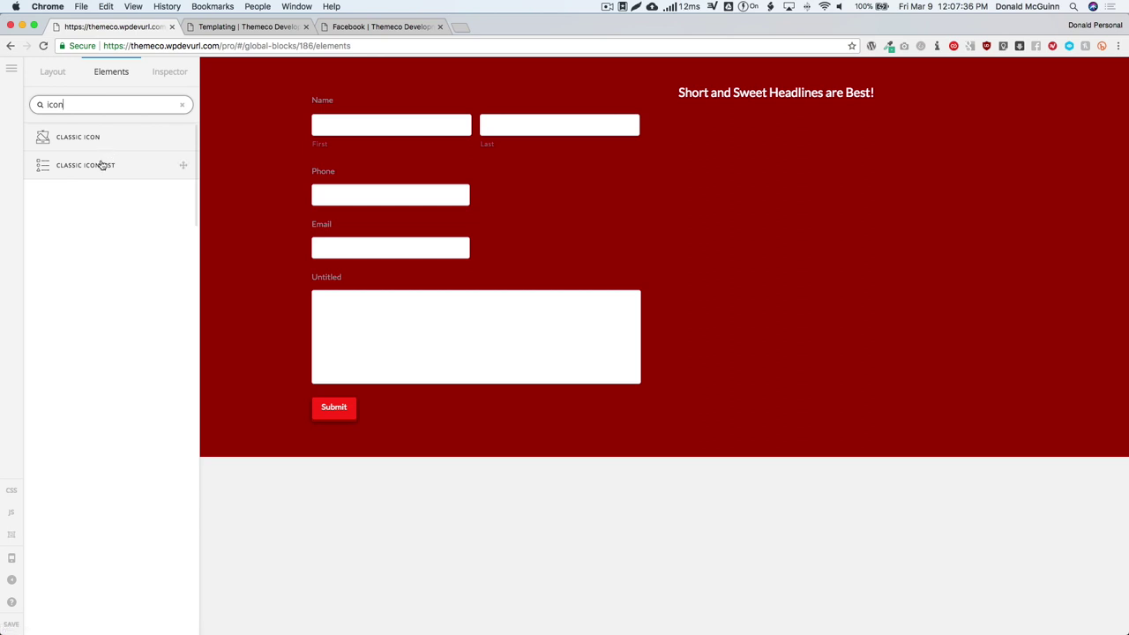
{"action": "left_click_drag", "start_coordinate": [101, 166], "coordinate": [701, 103]}
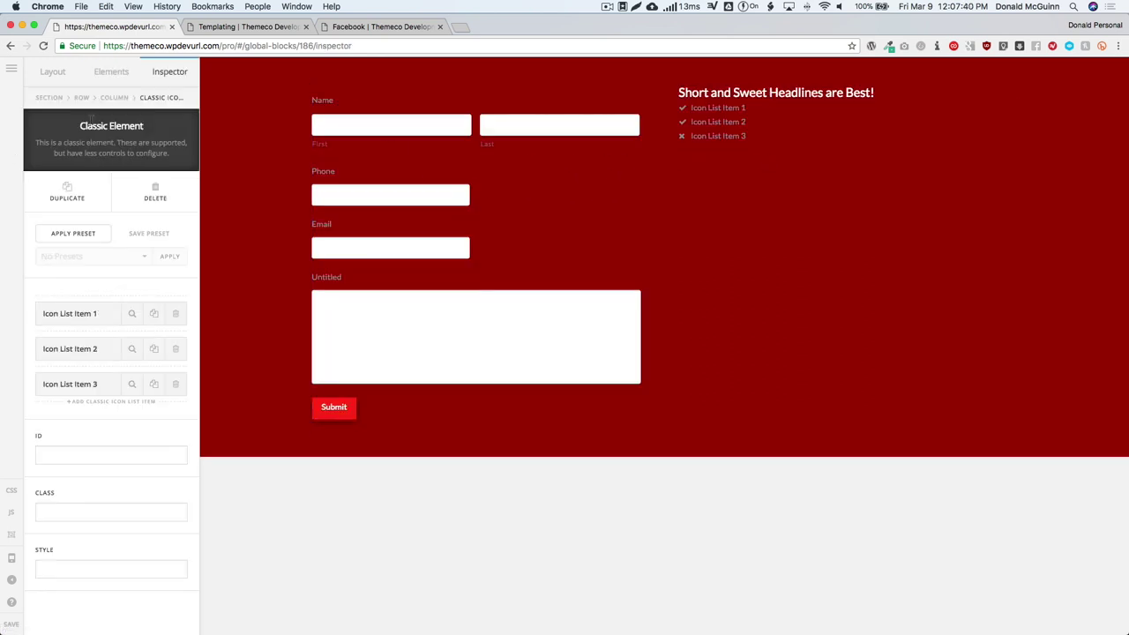
Step: Add a Button below the icon list and save the Contact Form global block
{"action": "left_click", "coordinate": [99, 70]}
{"action": "type", "text": "button"}
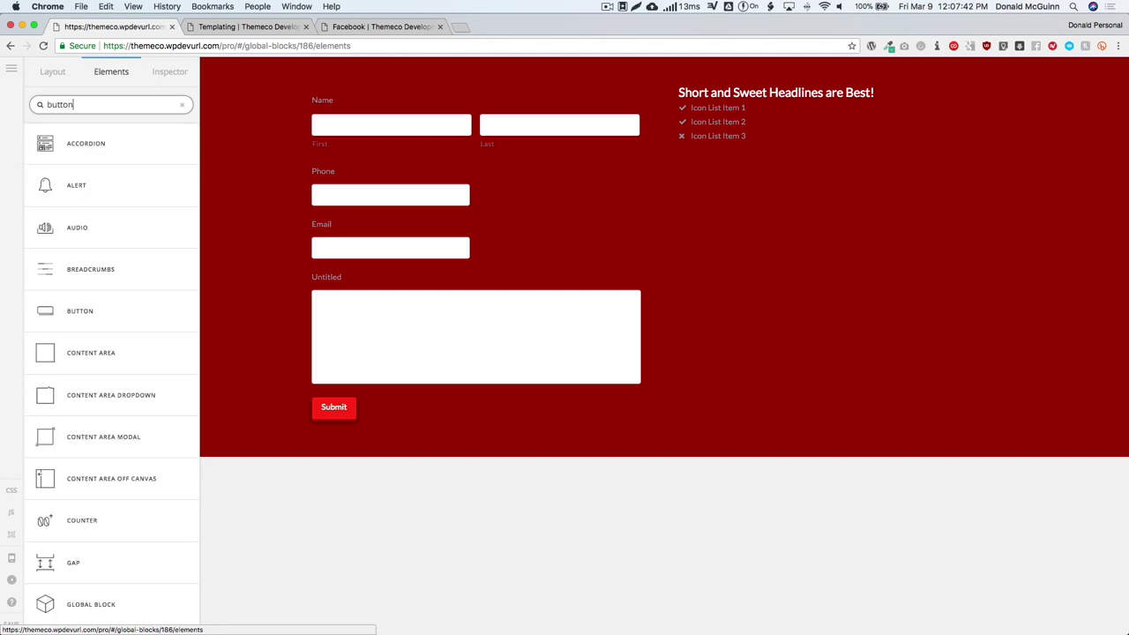
{"action": "left_click_drag", "start_coordinate": [84, 143], "coordinate": [667, 184]}
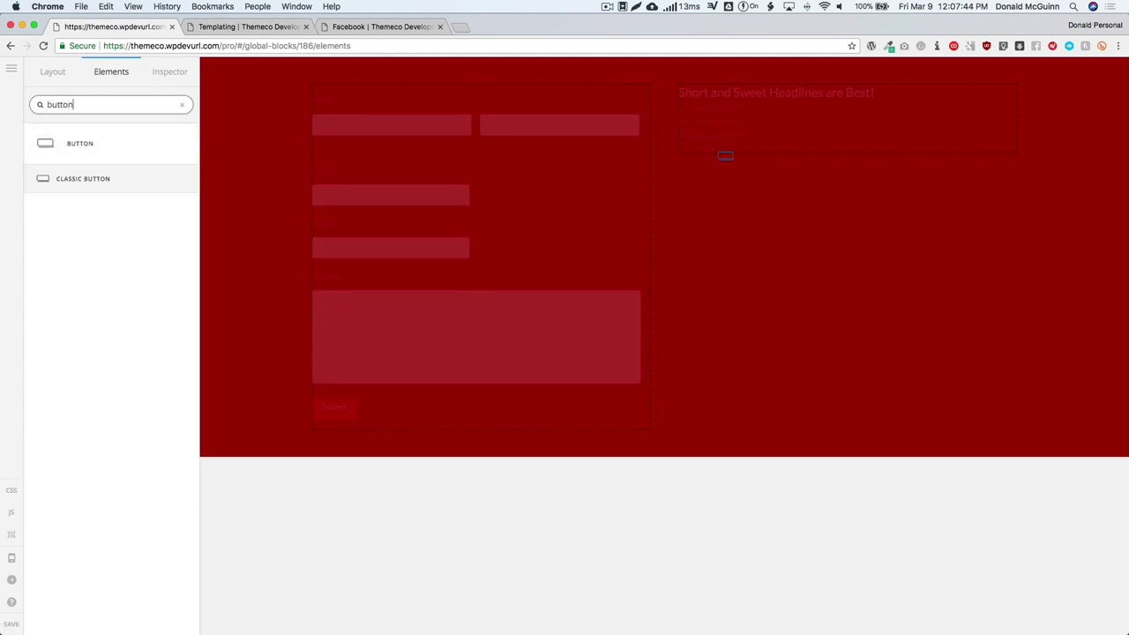
{"action": "left_click_drag", "start_coordinate": [725, 156], "coordinate": [728, 154]}
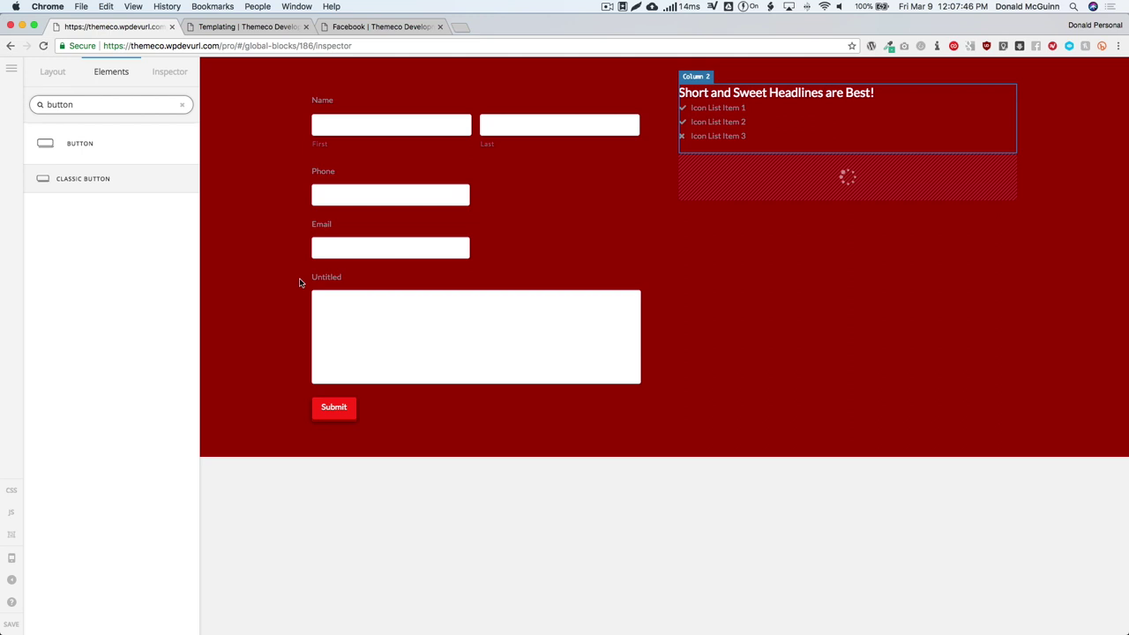
{"action": "left_click", "coordinate": [11, 624]}
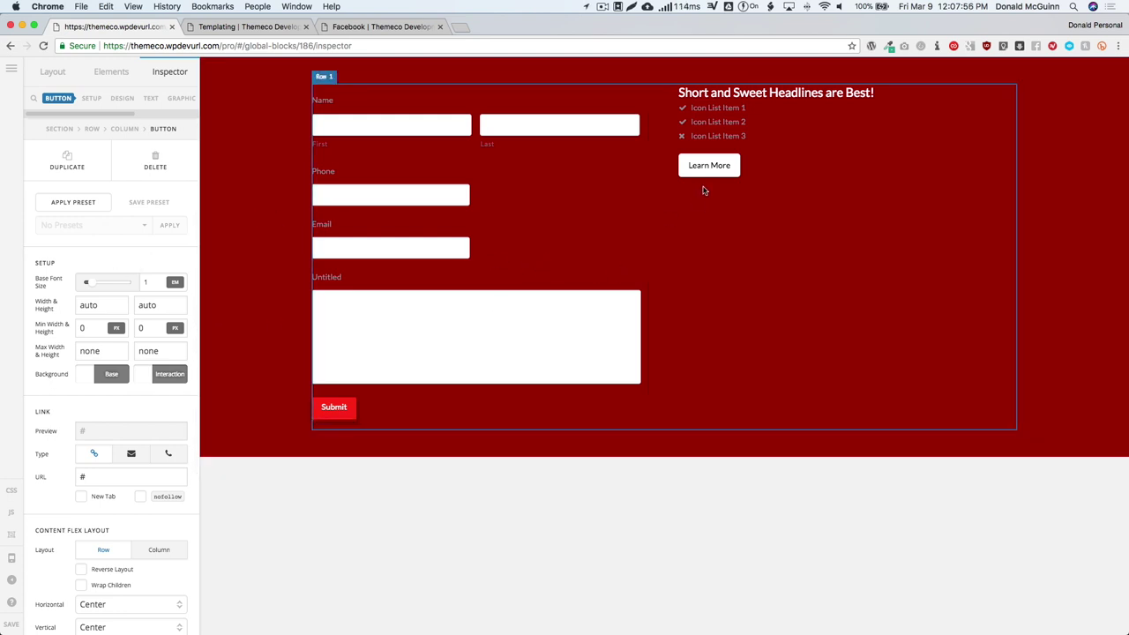
Step: Reload the live Templating page and compare it with the Facebook page to see the updated form
{"action": "key", "text": "ctrl+Tab"}
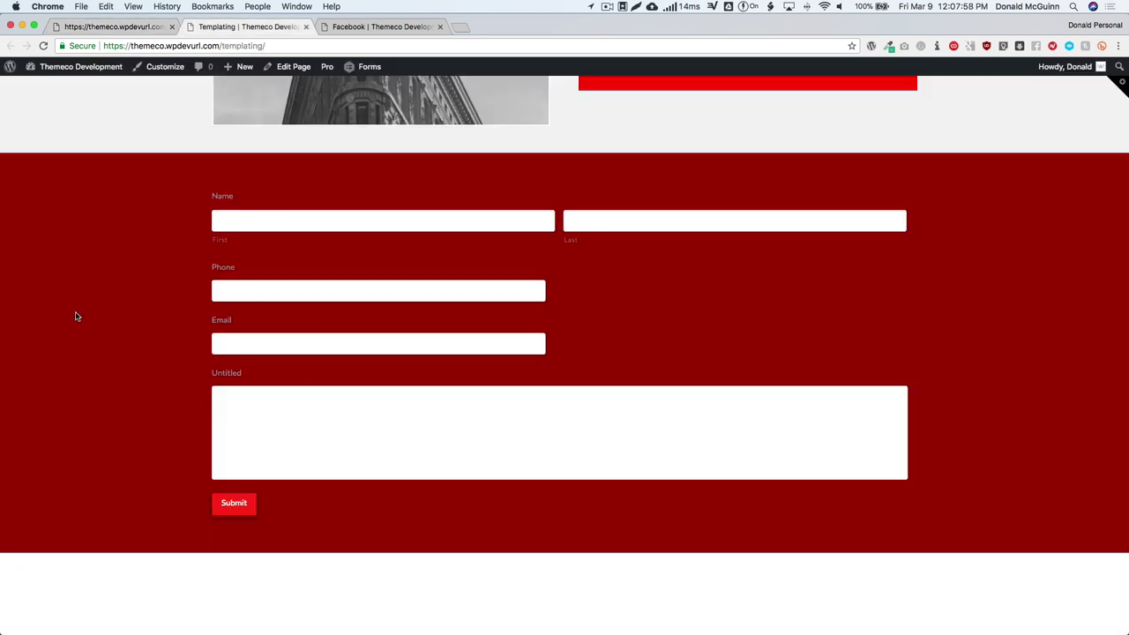
{"action": "key", "text": "super+r"}
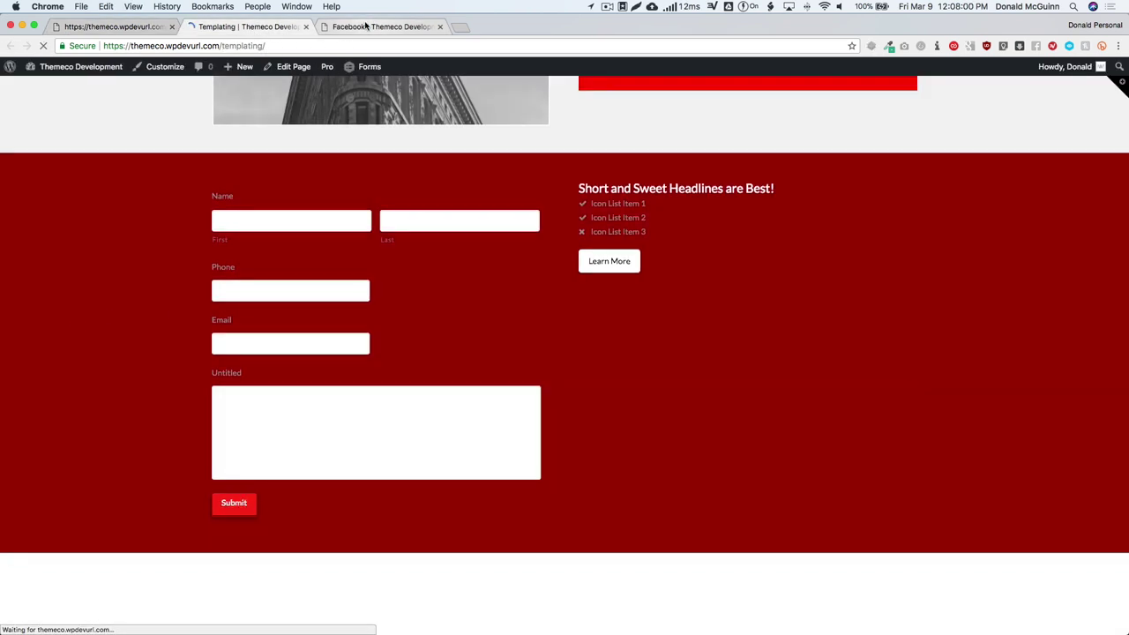
{"action": "left_click", "coordinate": [365, 26]}
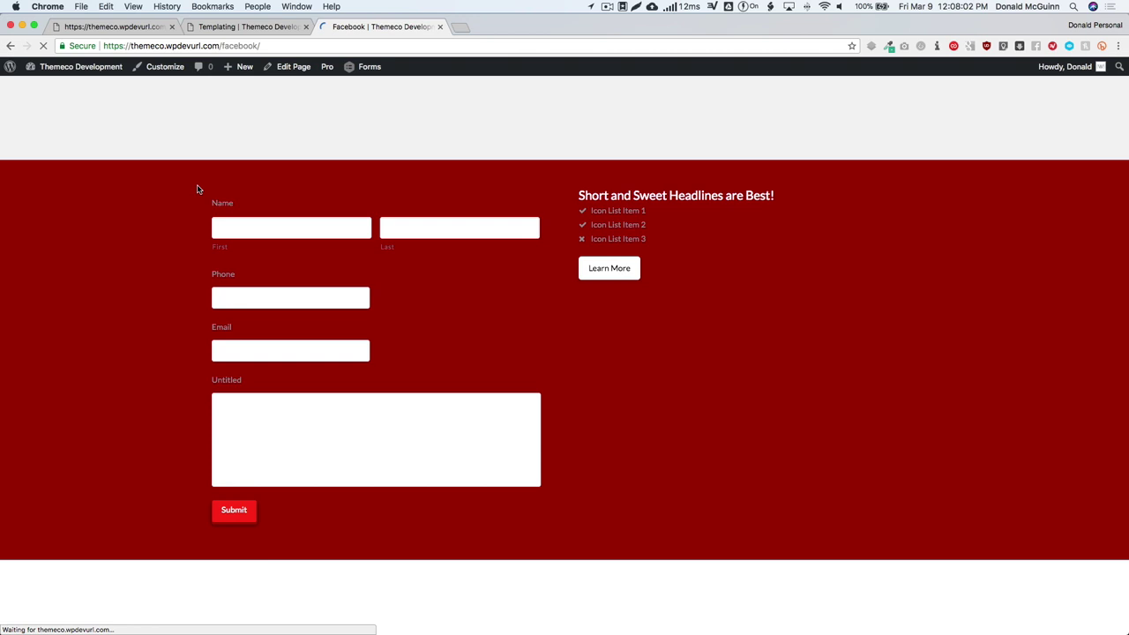
{"action": "left_click", "coordinate": [258, 27]}
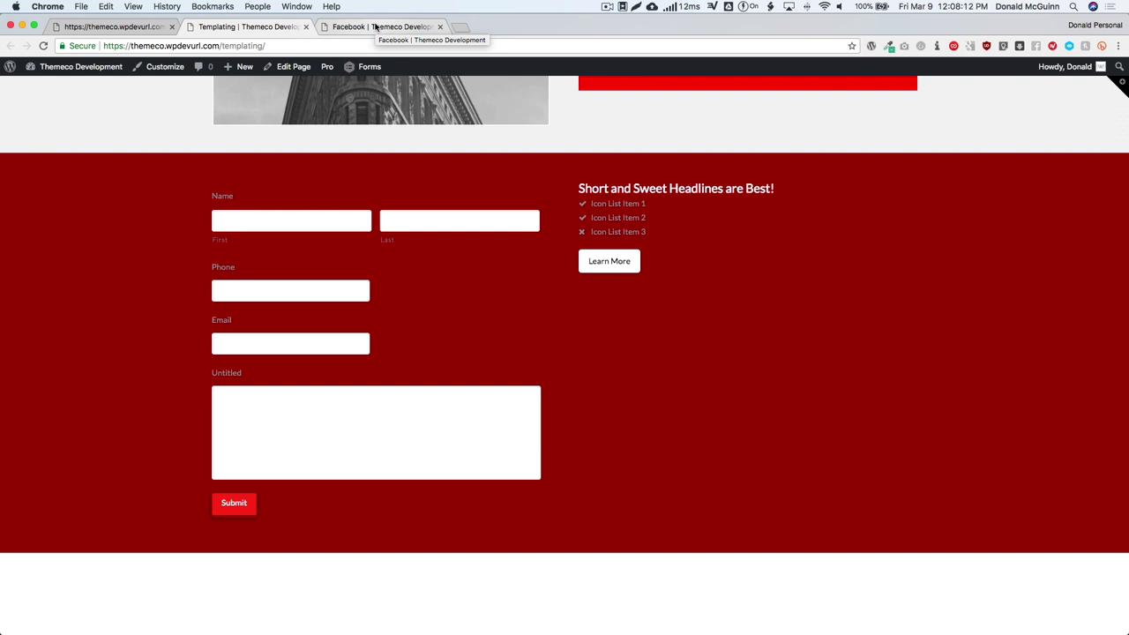
{"action": "left_click", "coordinate": [369, 29]}
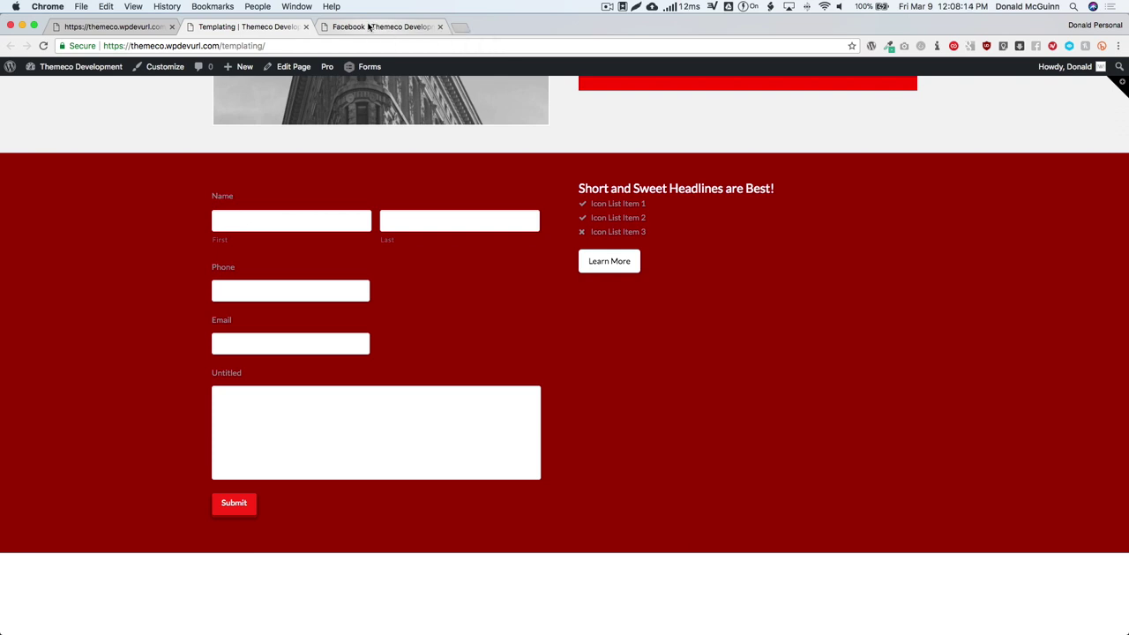
{"action": "left_click", "coordinate": [107, 31]}
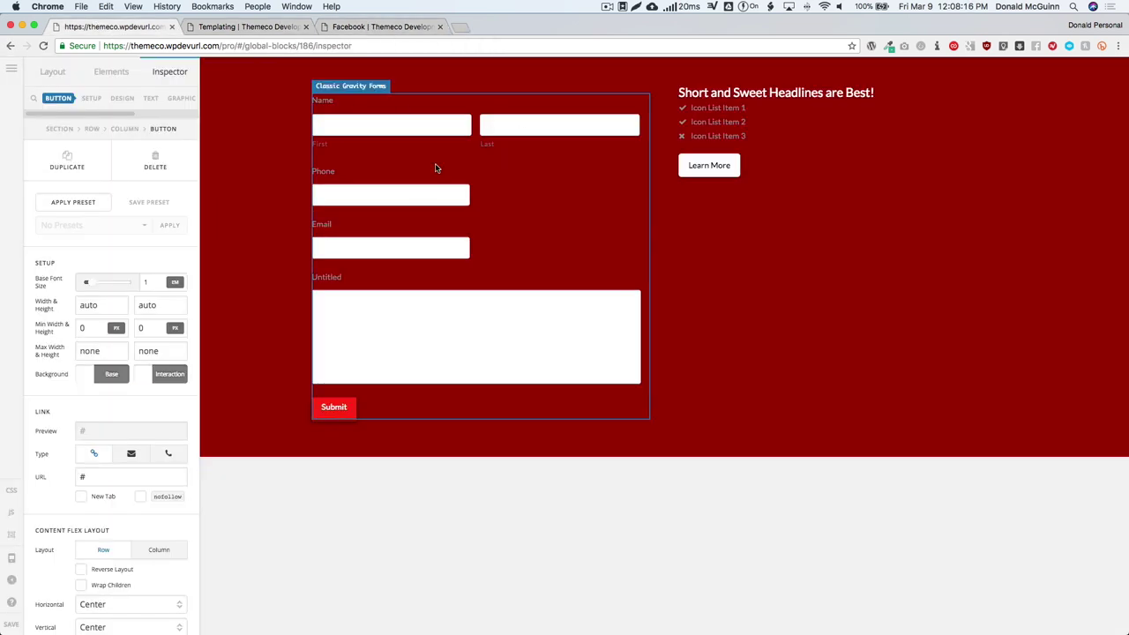
{"action": "left_click", "coordinate": [257, 27]}
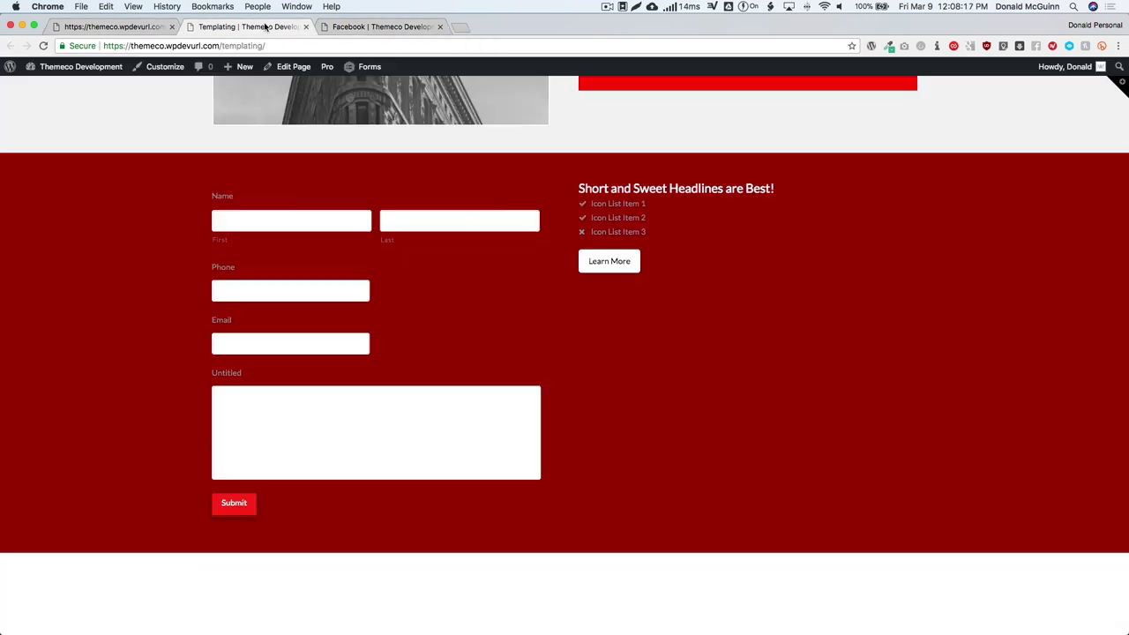
Step: Look over the Facebook and Templating pages, then return to the Contact Form block in the builder
{"action": "left_click", "coordinate": [373, 27]}
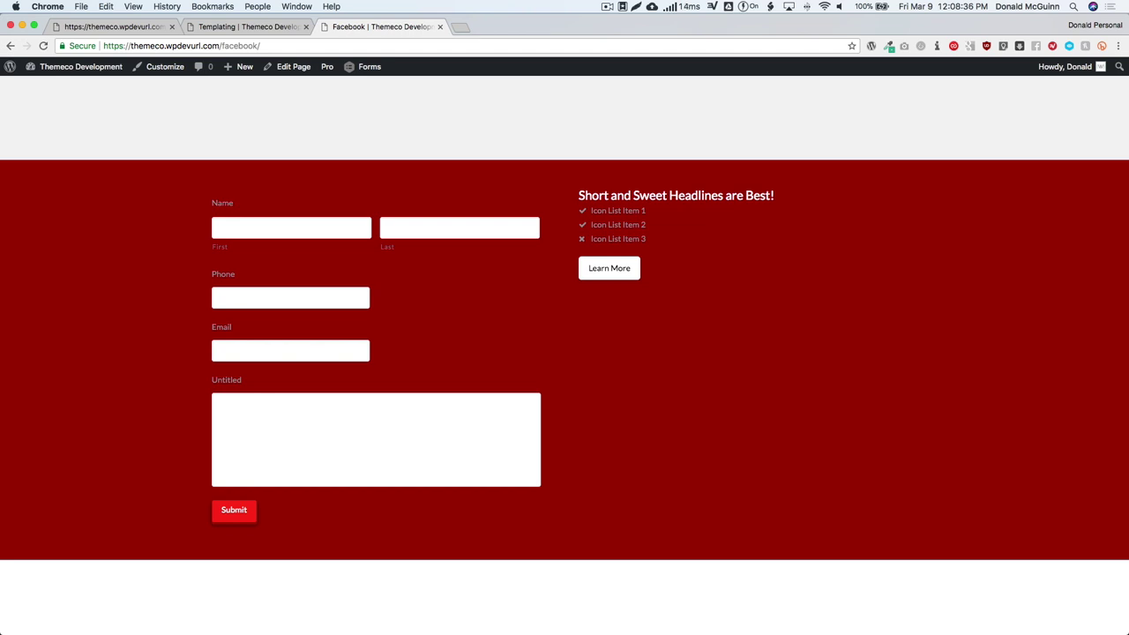
{"action": "left_click", "coordinate": [233, 26]}
{"action": "left_click", "coordinate": [102, 26]}
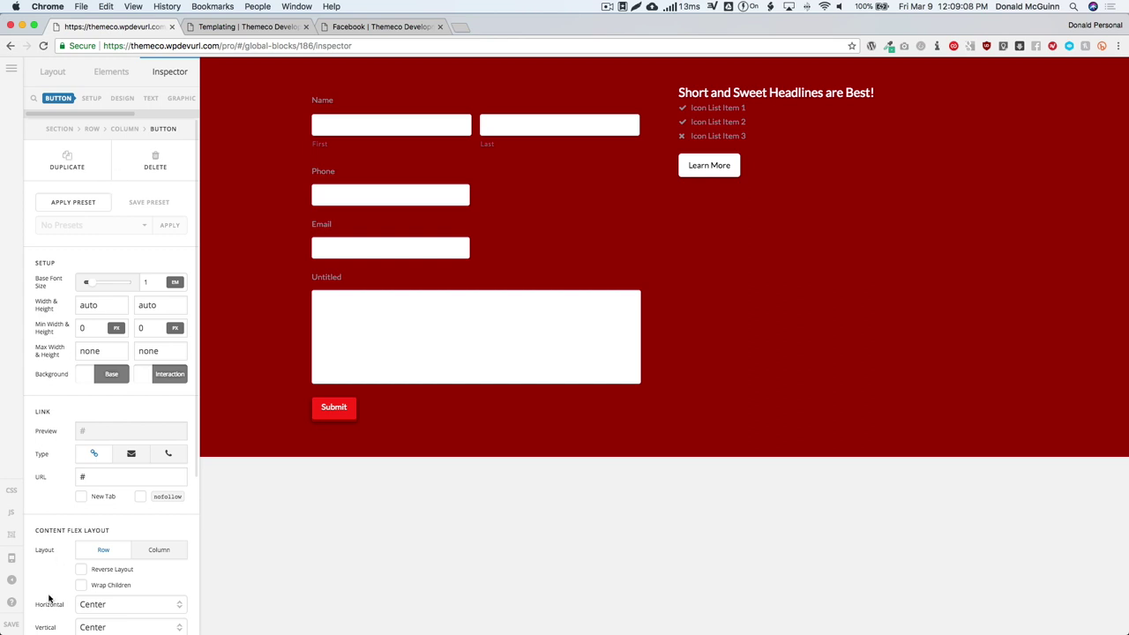
Step: Save the global block with Cmd+S and show the Content list of site pages
{"action": "key", "text": "super+s"}
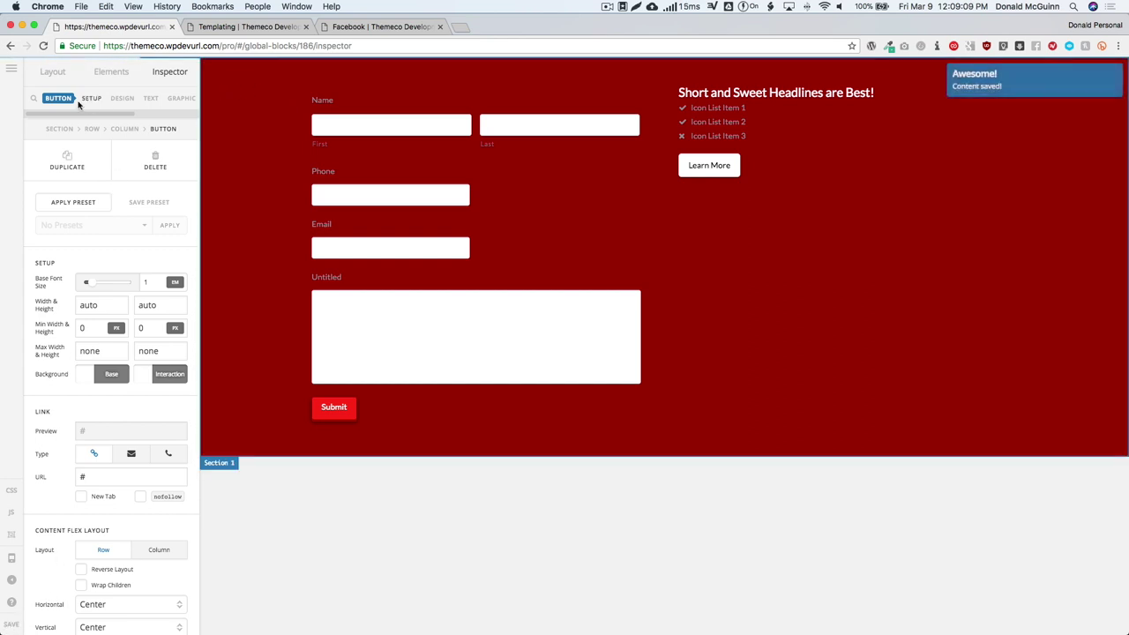
{"action": "left_click", "coordinate": [11, 68]}
{"action": "left_click", "coordinate": [91, 110]}
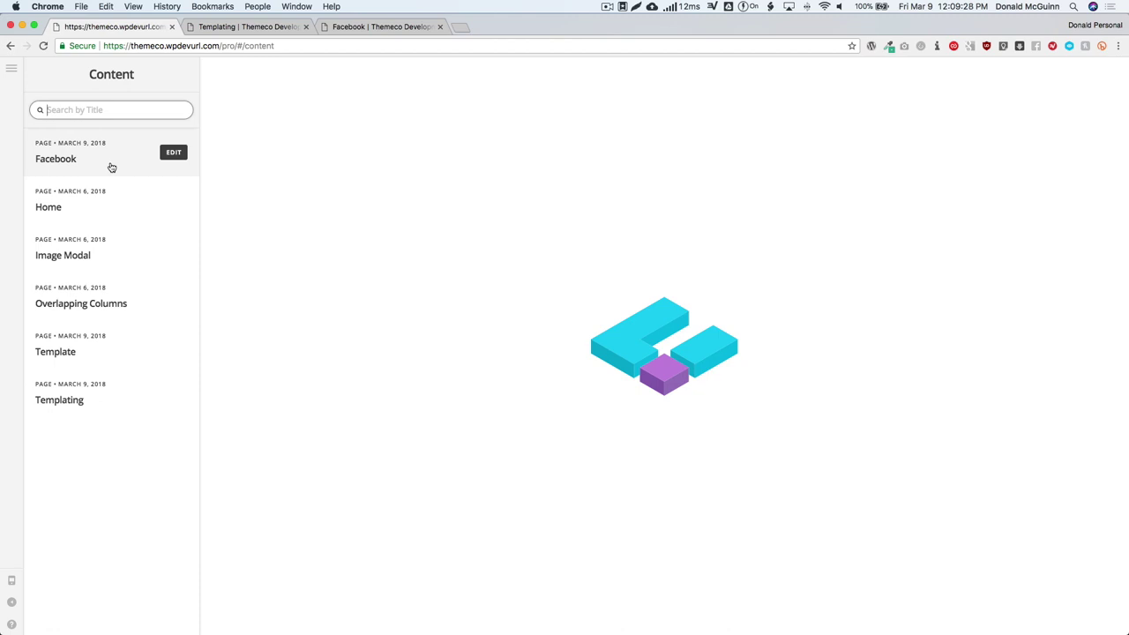
Step: Select the Contact Form's [cs_gb id=186] shortcode in Global Blocks, then go to Footers
{"action": "left_click", "coordinate": [11, 68]}
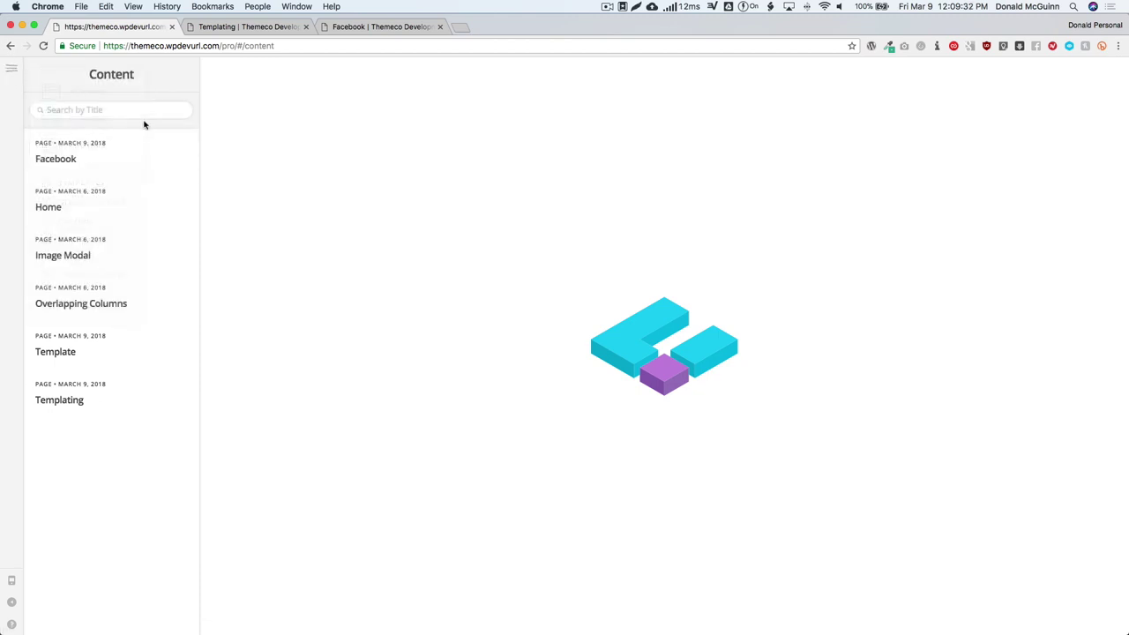
{"action": "left_click", "coordinate": [11, 68]}
{"action": "left_click", "coordinate": [80, 176]}
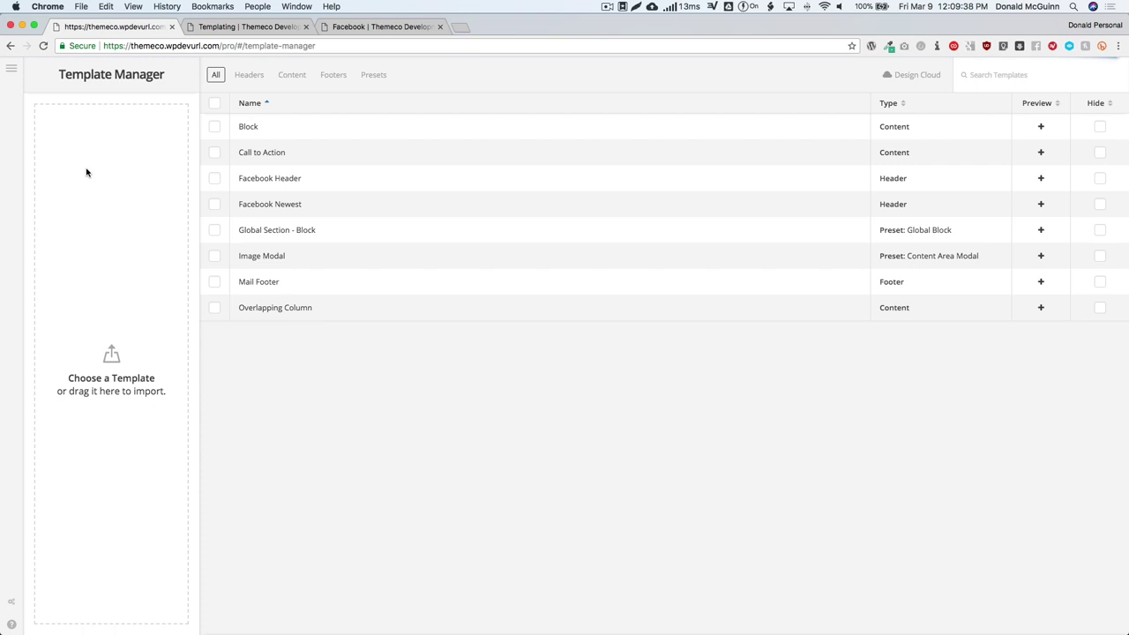
{"action": "left_click", "coordinate": [6, 70]}
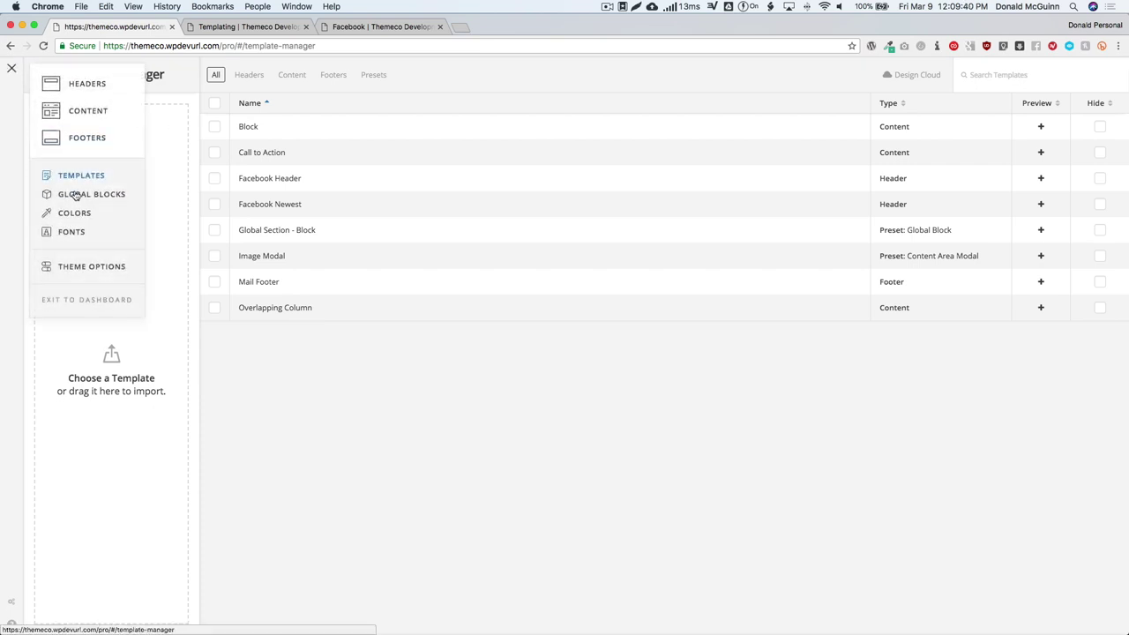
{"action": "left_click", "coordinate": [76, 194]}
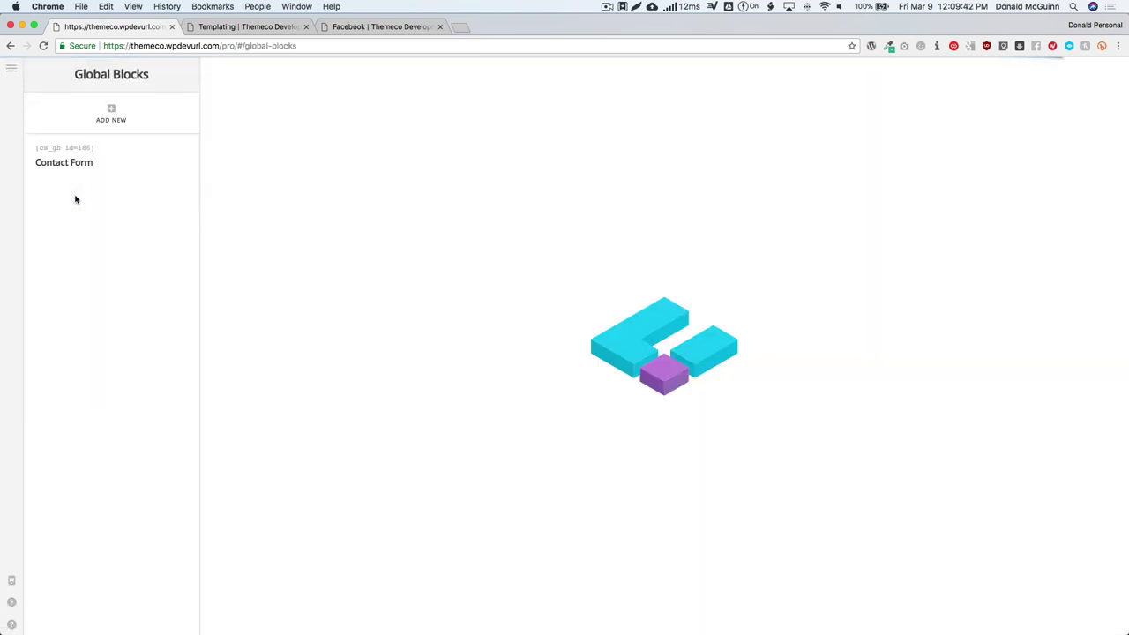
{"action": "left_click_drag", "start_coordinate": [94, 147], "coordinate": [35, 153]}
{"action": "key", "text": "super+c"}
{"action": "left_click", "coordinate": [11, 71]}
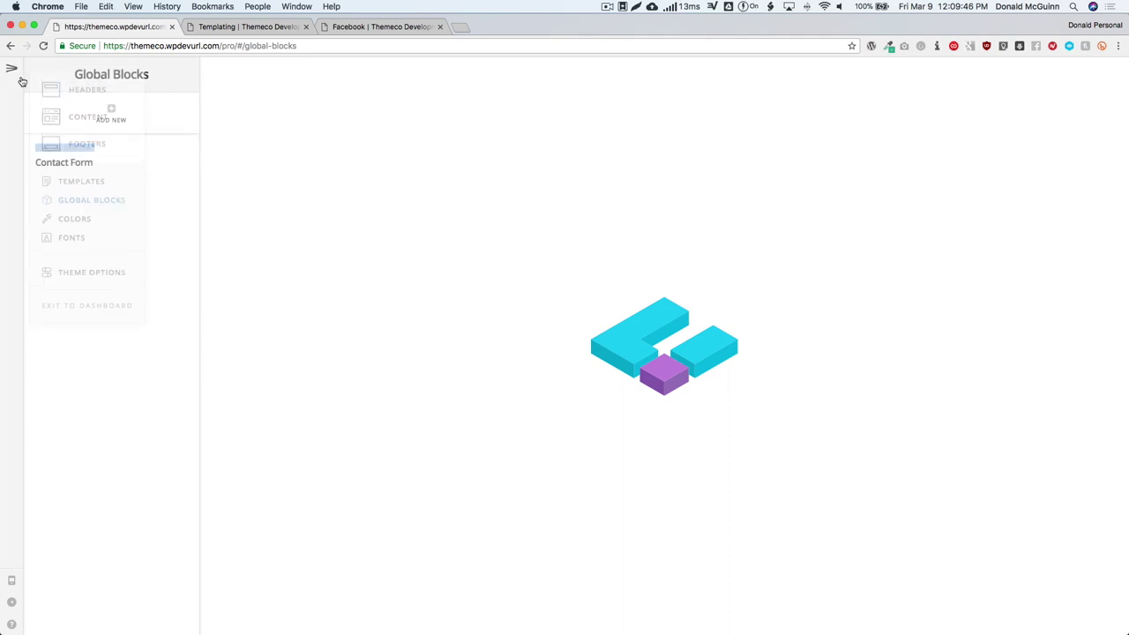
{"action": "left_click", "coordinate": [73, 139]}
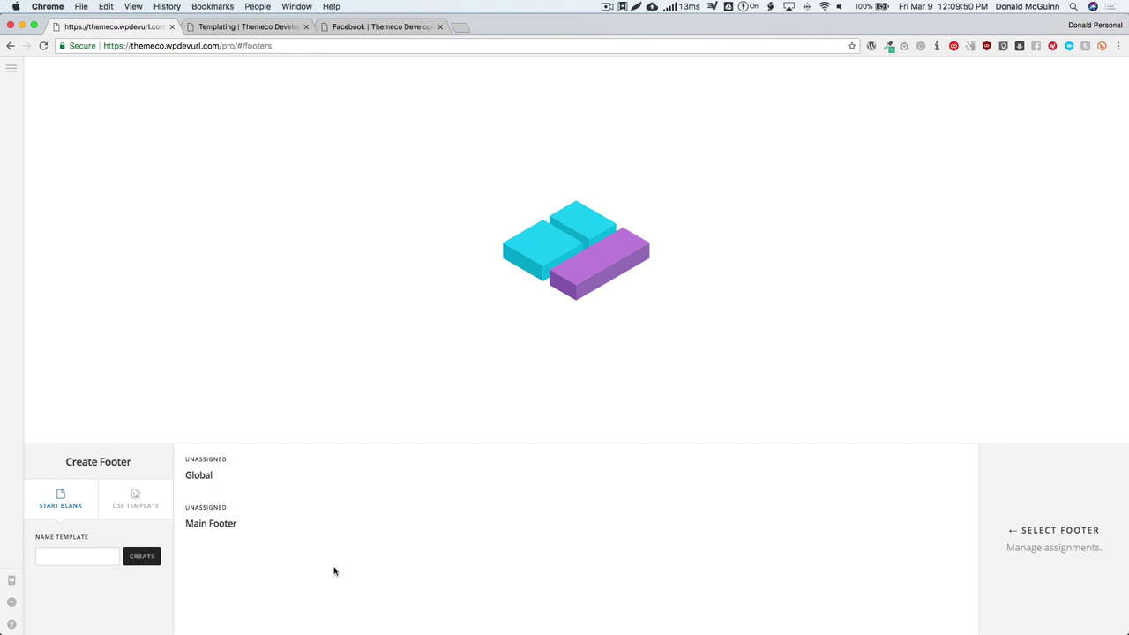
Step: Create a new footer named Block Template and open it for editing
{"action": "left_click", "coordinate": [99, 553]}
{"action": "type", "text": "Block Template"}
{"action": "left_click", "coordinate": [133, 558]}
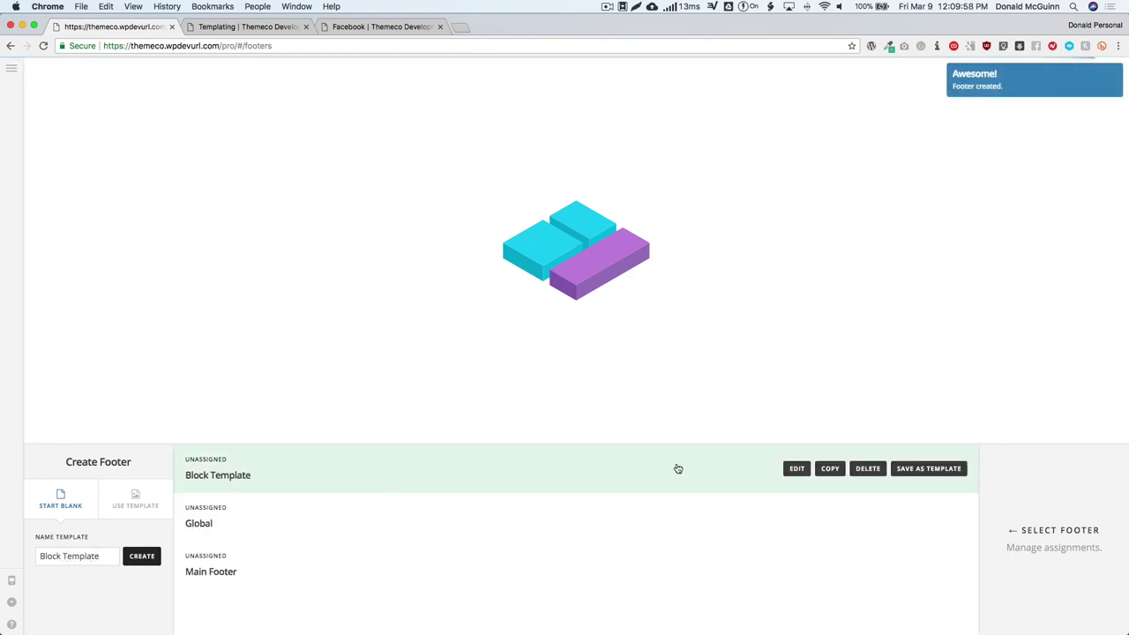
{"action": "left_click", "coordinate": [425, 463]}
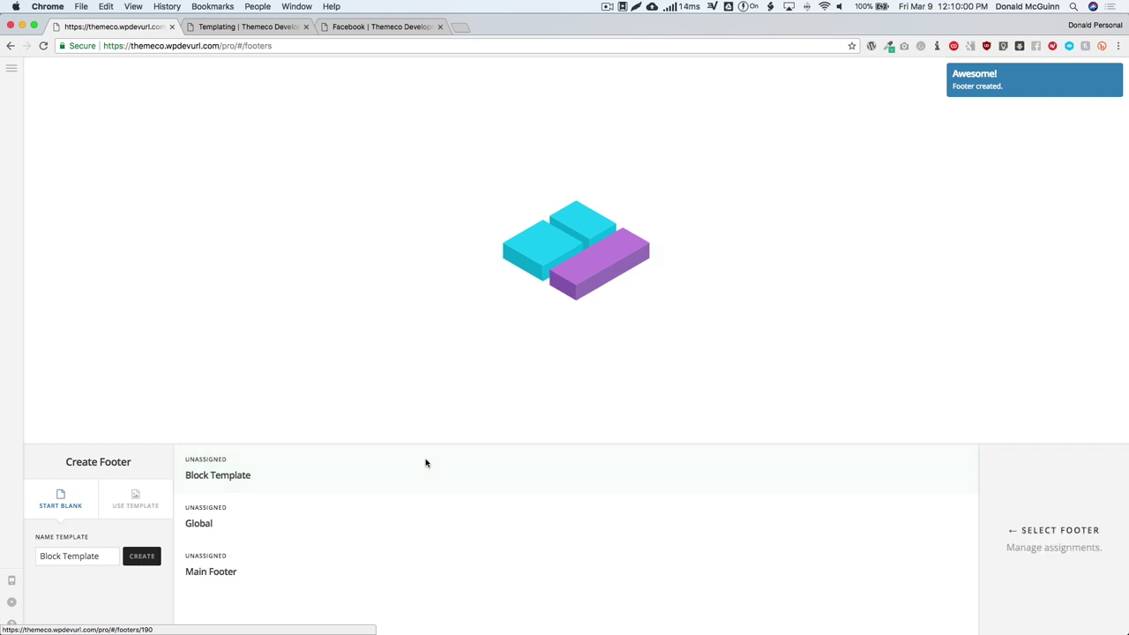
{"action": "left_click", "coordinate": [426, 463]}
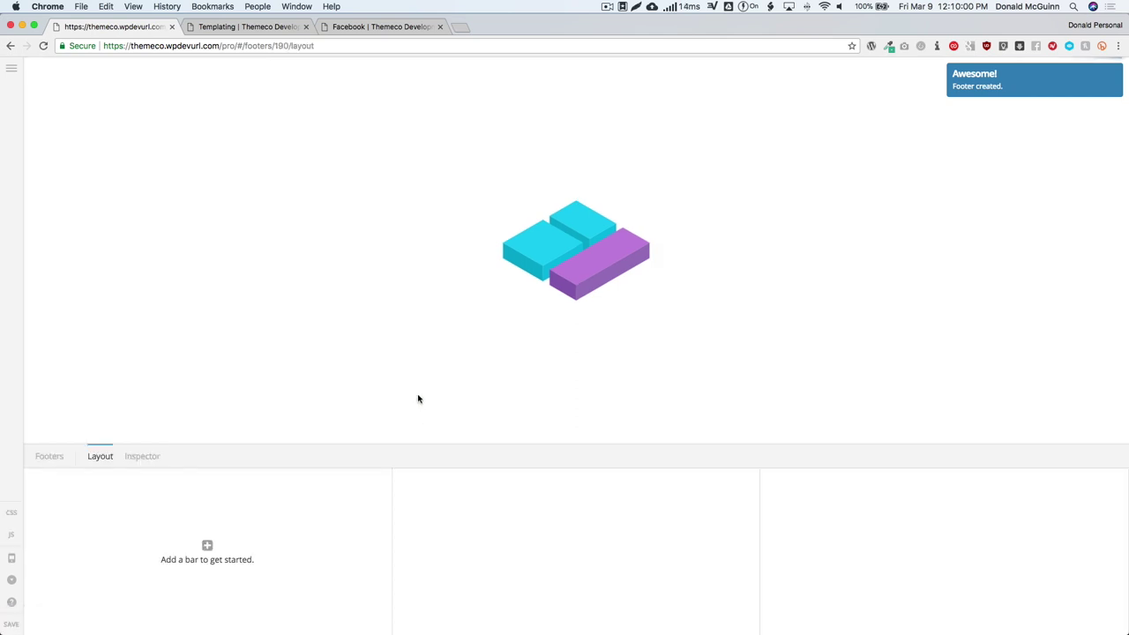
Step: Add a bar, container and Content Area, pasting the [cs_gb id=186] shortcode as its content
{"action": "left_click", "coordinate": [574, 547]}
{"action": "left_click", "coordinate": [943, 545]}
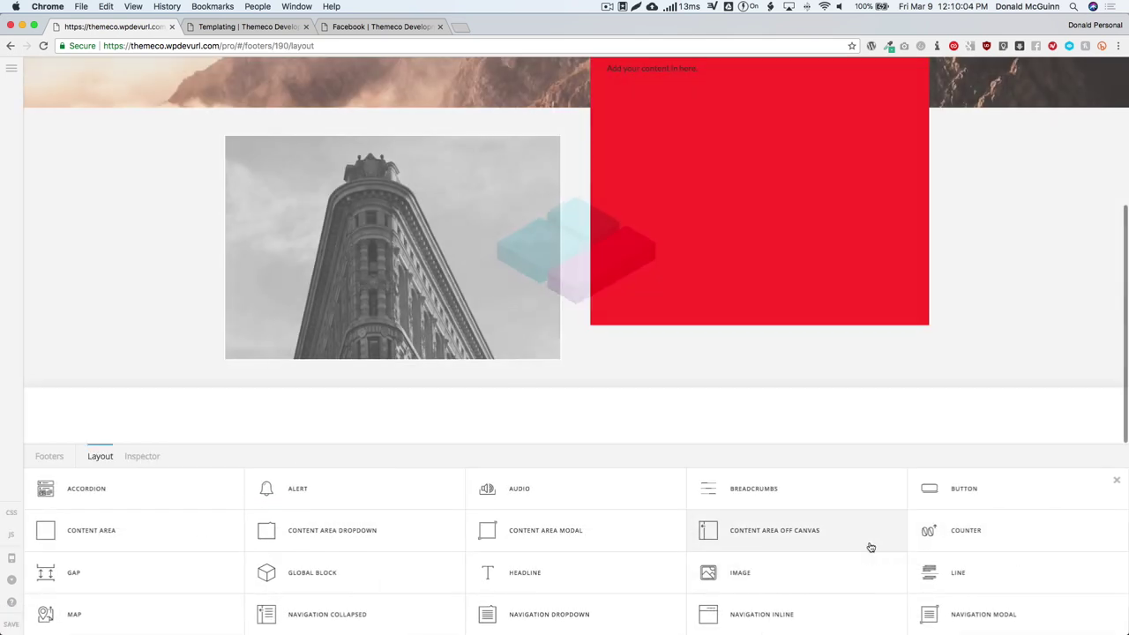
{"action": "scroll", "coordinate": [650, 590], "scroll_direction": "down", "scroll_amount": 2}
{"action": "scroll", "coordinate": [645, 582], "scroll_direction": "up", "scroll_amount": 2}
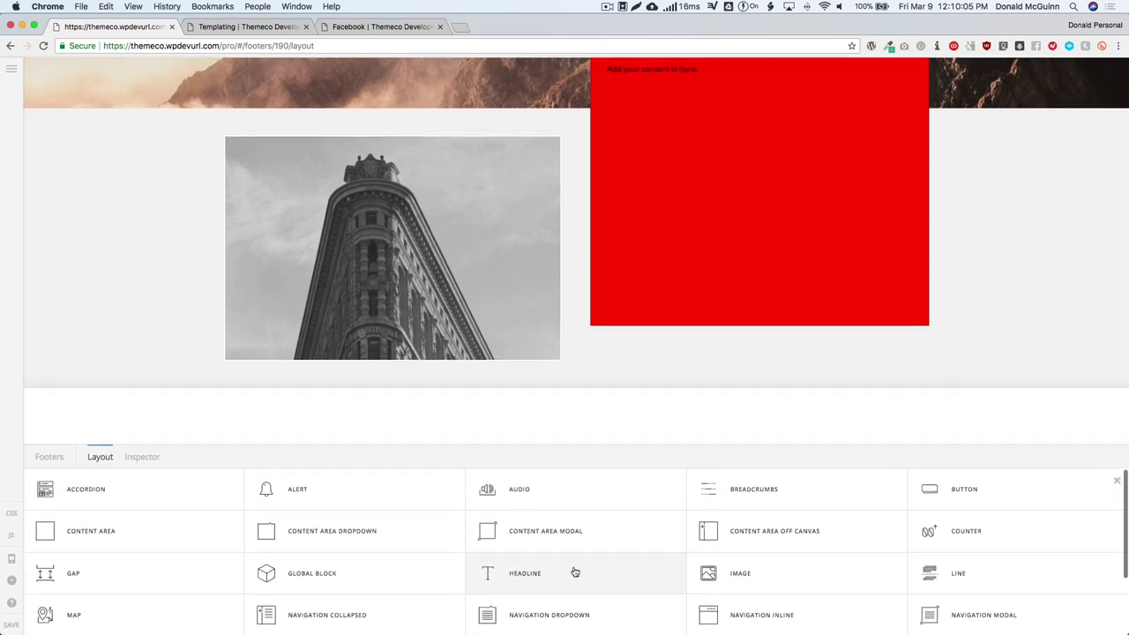
{"action": "left_click", "coordinate": [184, 527]}
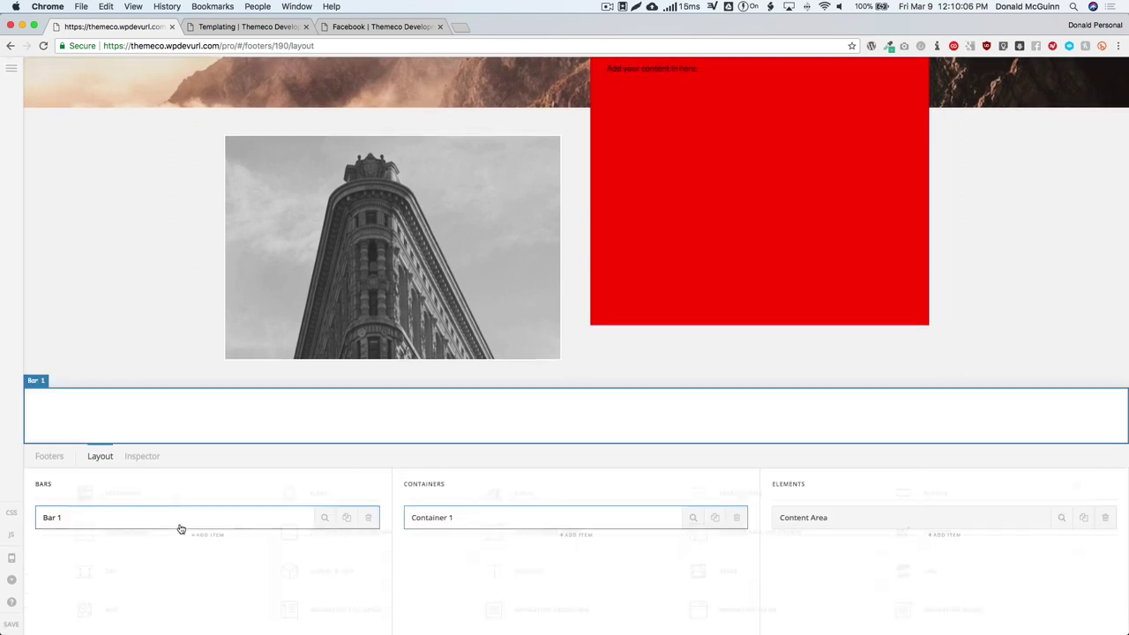
{"action": "left_click", "coordinate": [200, 416]}
{"action": "left_click", "coordinate": [257, 547]}
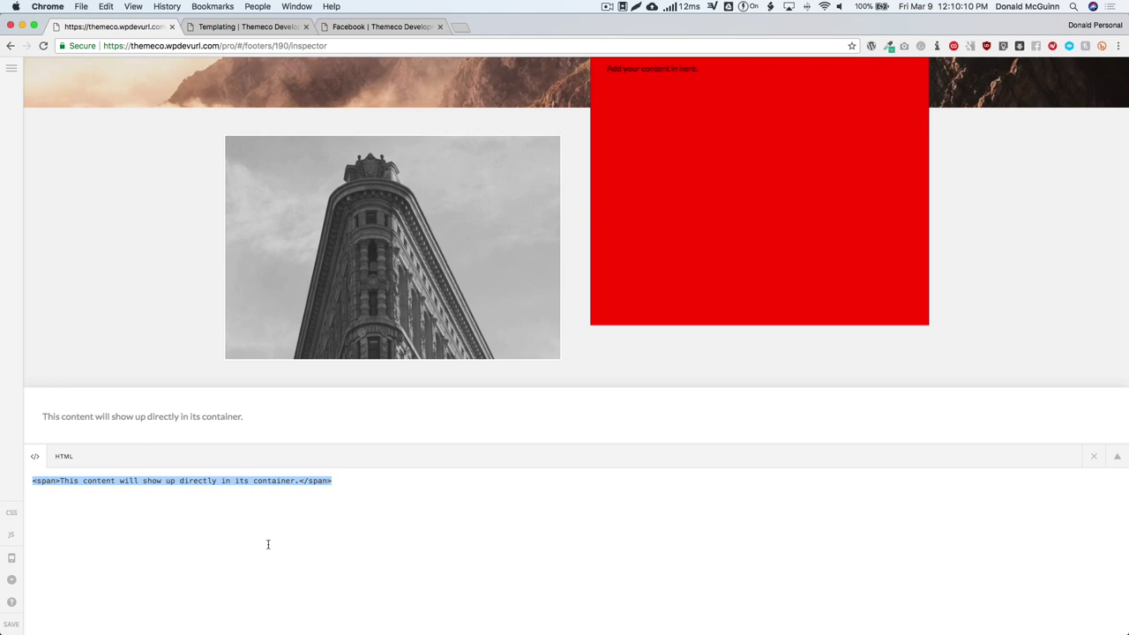
{"action": "key", "text": "super+v"}
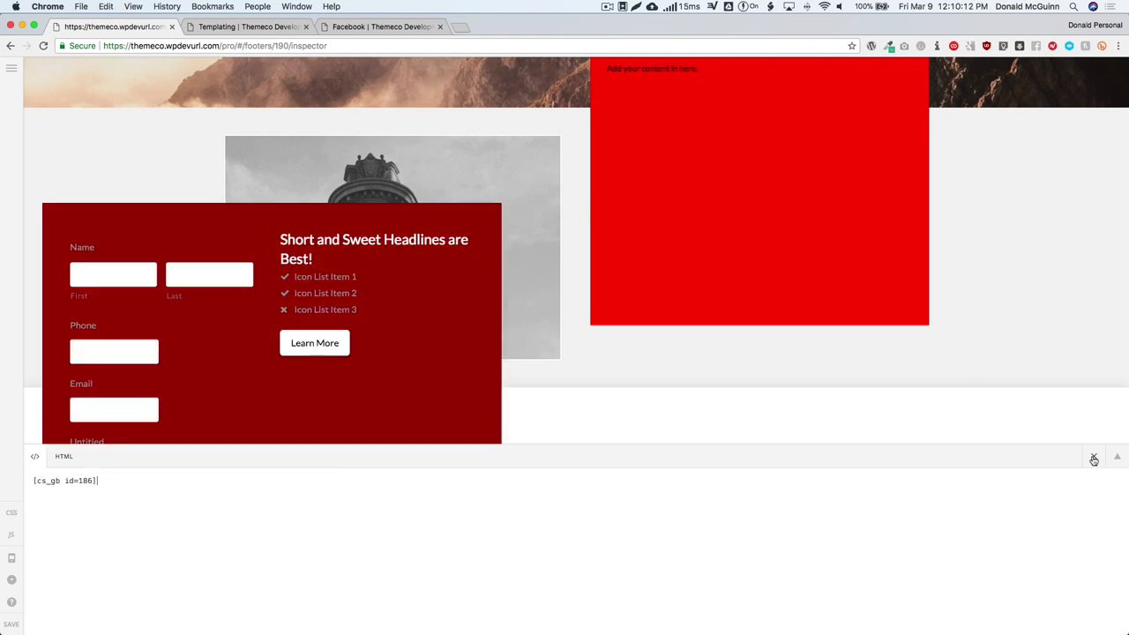
Step: Set the footer's Bar 1 height to auto
{"action": "left_click", "coordinate": [1094, 460]}
{"action": "scroll", "coordinate": [446, 351], "scroll_direction": "down", "scroll_amount": 5}
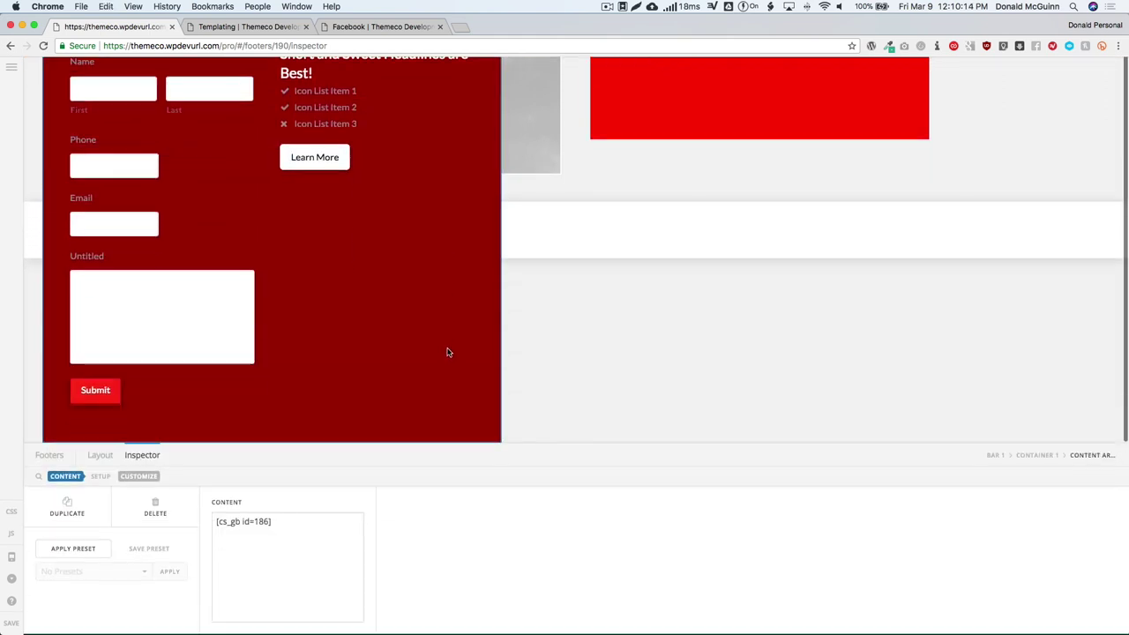
{"action": "scroll", "coordinate": [447, 352], "scroll_direction": "up", "scroll_amount": 2}
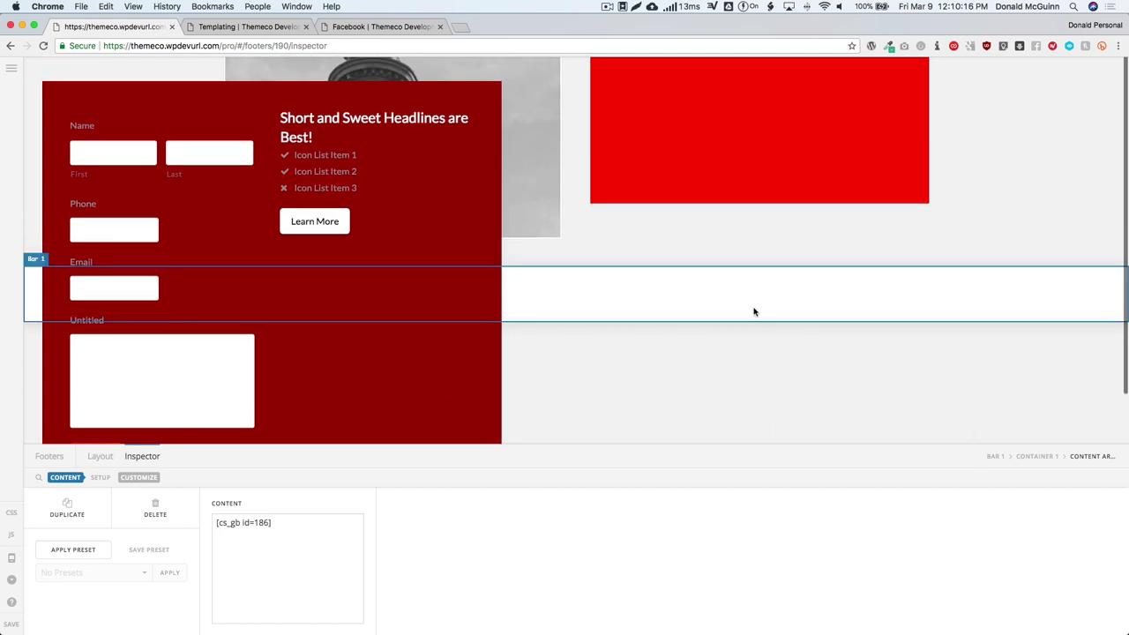
{"action": "left_click", "coordinate": [678, 305]}
{"action": "left_click", "coordinate": [513, 528]}
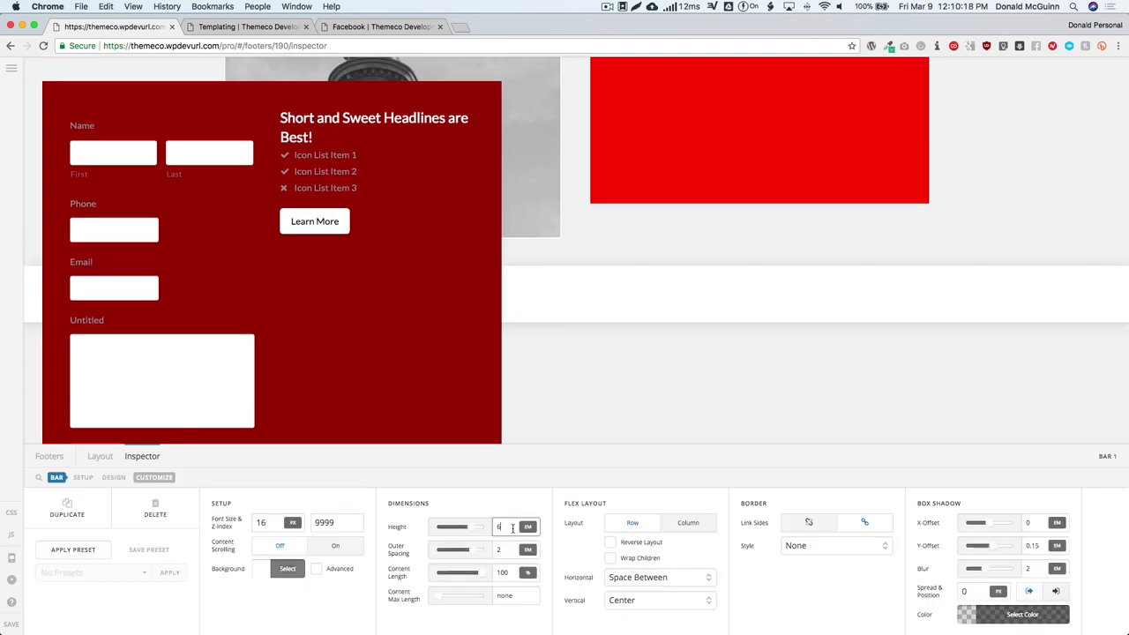
{"action": "key", "text": "BackSpace"}
{"action": "type", "text": "auto"}
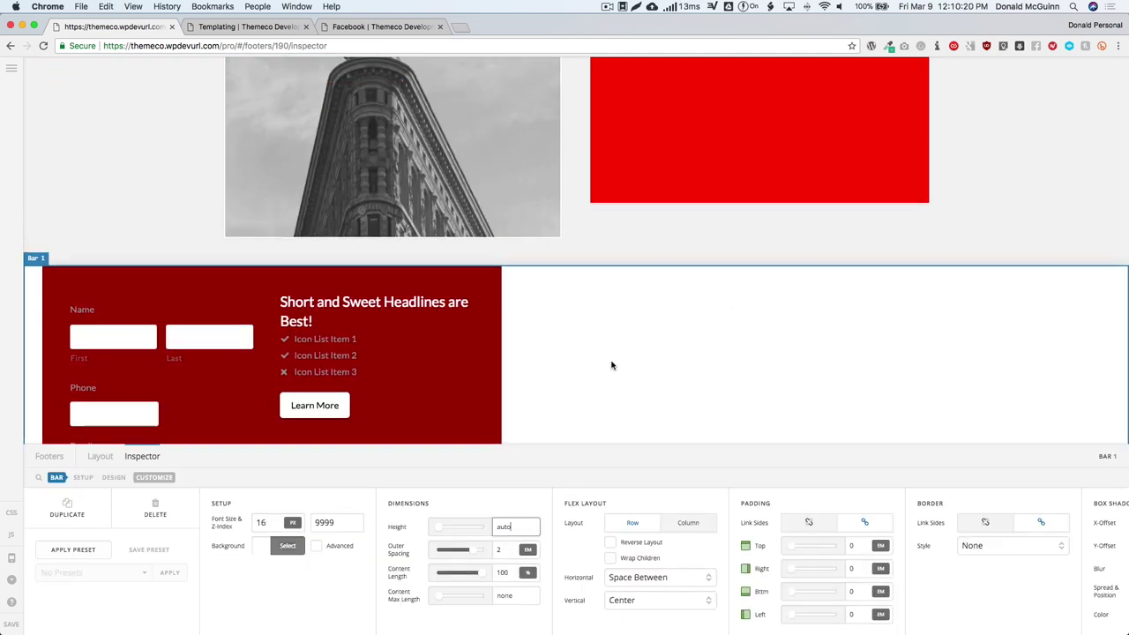
Step: Collapse and reopen the editing panel to preview the full contact form in the footer
{"action": "scroll", "coordinate": [609, 363], "scroll_direction": "down", "scroll_amount": 5}
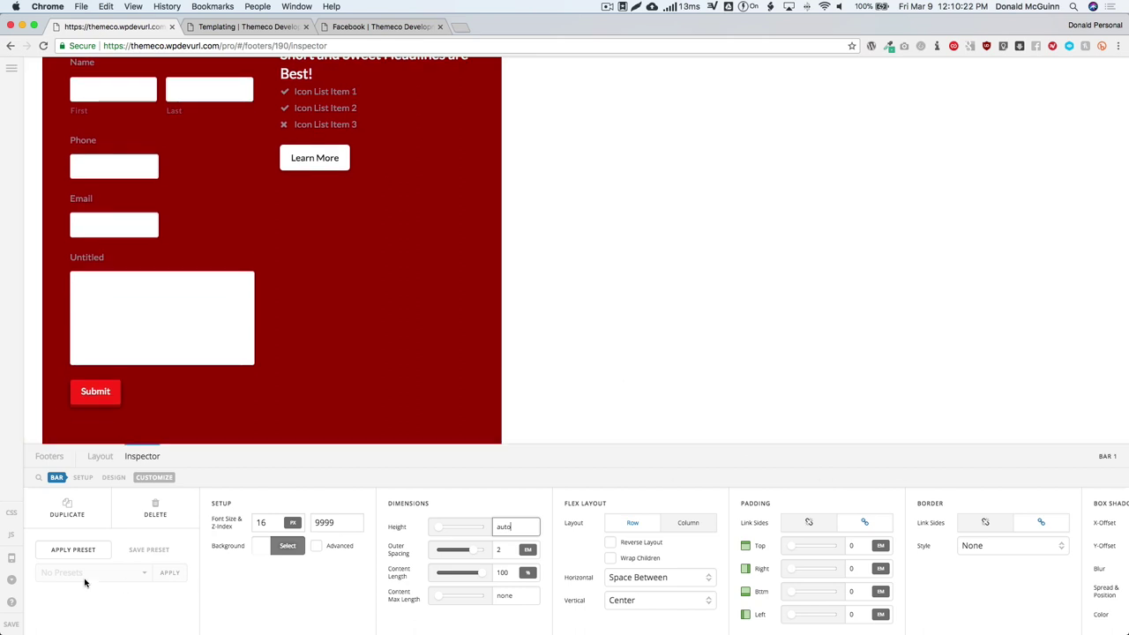
{"action": "left_click", "coordinate": [12, 579]}
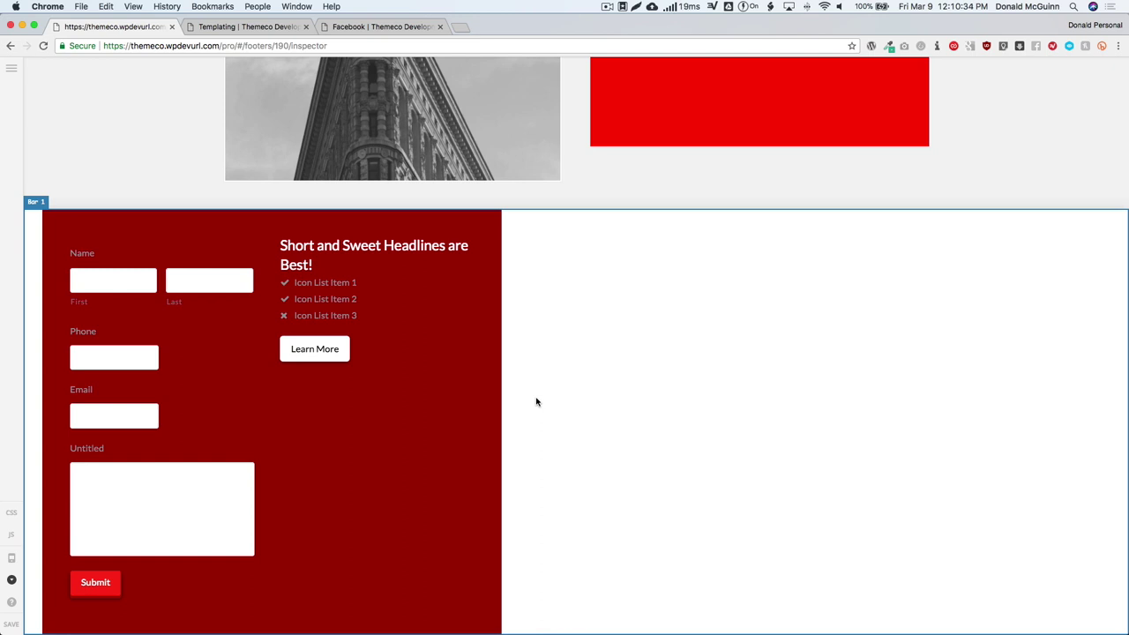
{"action": "left_click", "coordinate": [12, 582]}
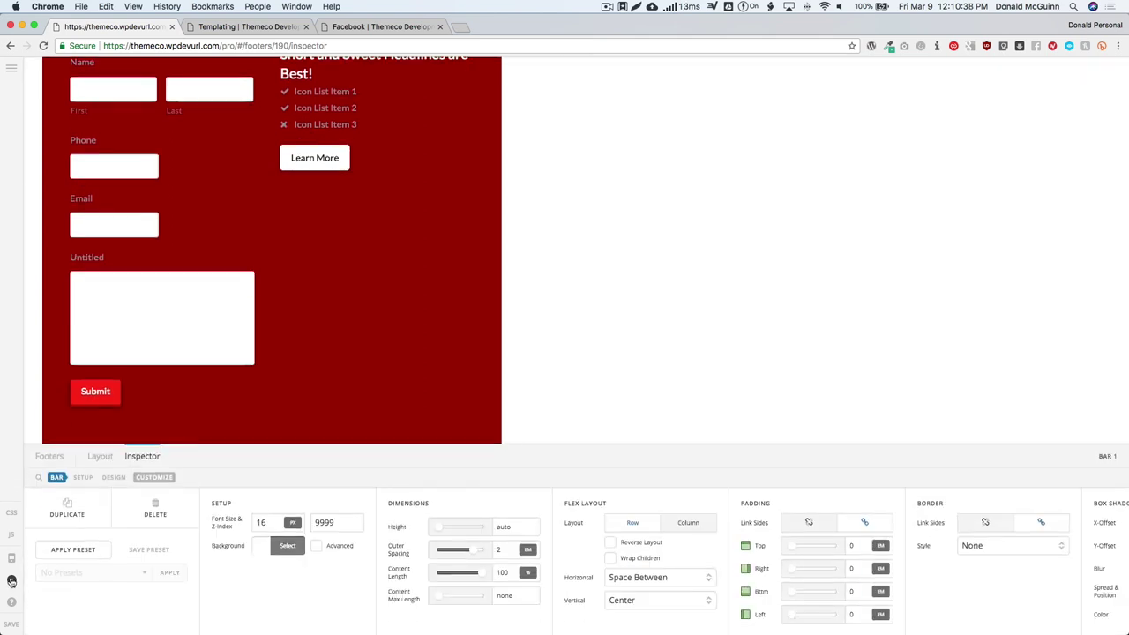
Step: Add a Global Block element to the footer container and delete the Content Area element
{"action": "left_click", "coordinate": [100, 457]}
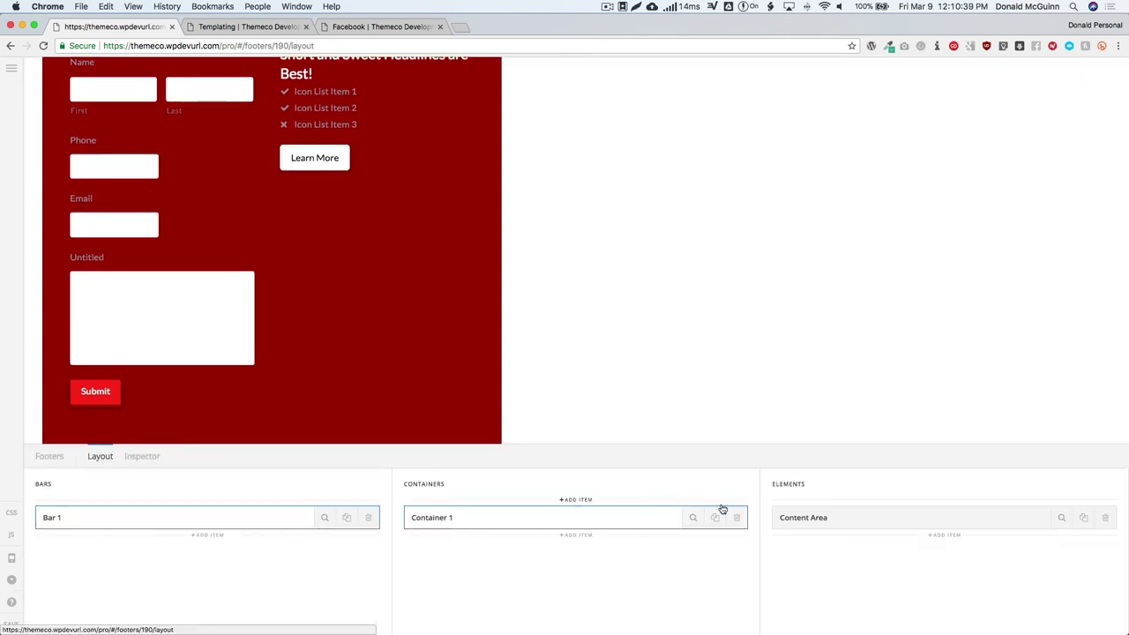
{"action": "left_click", "coordinate": [933, 537]}
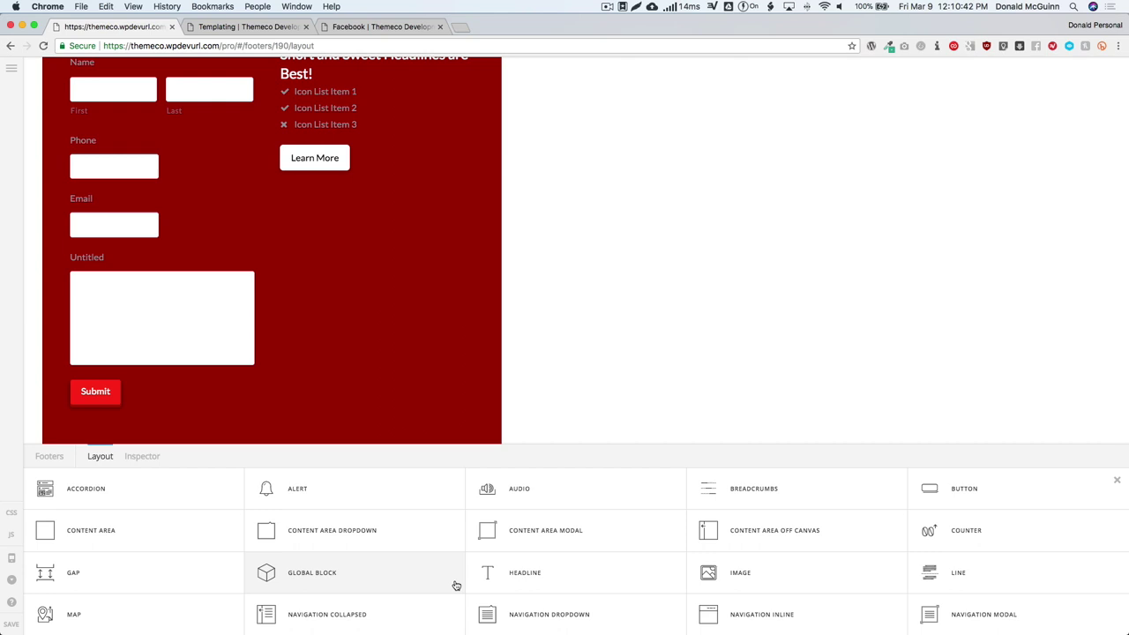
{"action": "left_click_drag", "start_coordinate": [315, 575], "coordinate": [547, 231]}
{"action": "left_click", "coordinate": [396, 573]}
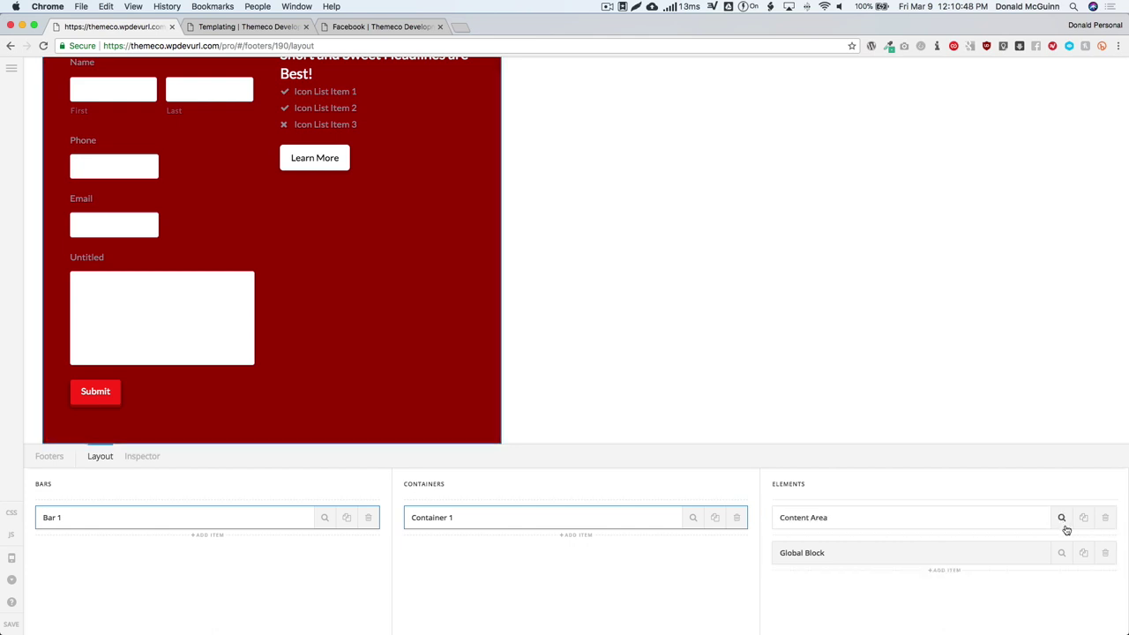
{"action": "left_click", "coordinate": [1103, 519]}
{"action": "left_click", "coordinate": [1103, 519]}
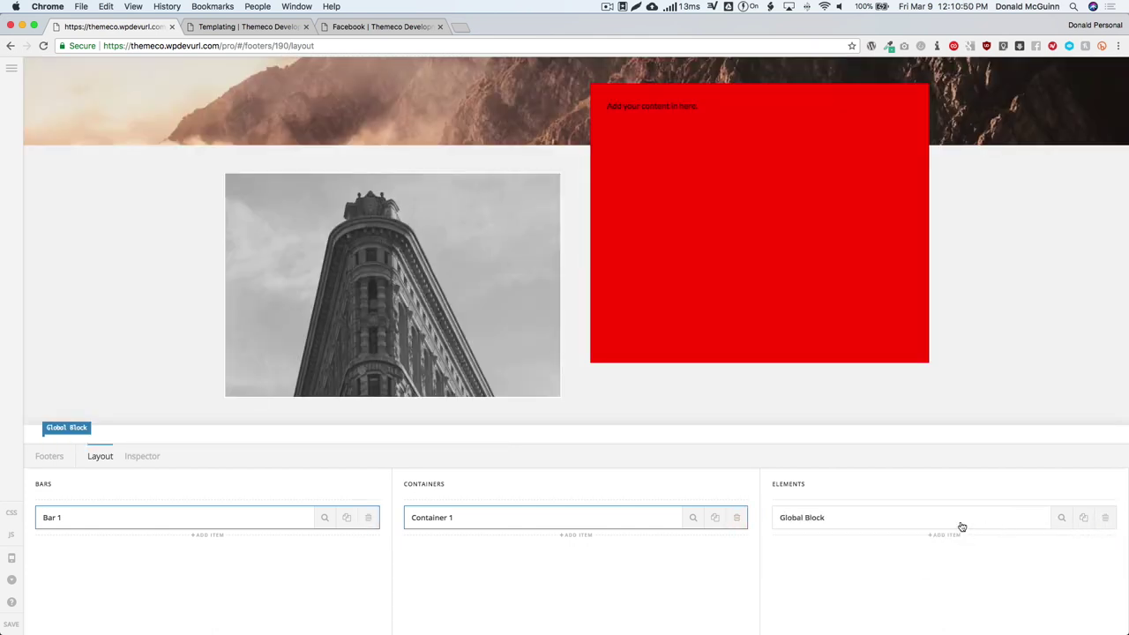
Step: Set the Global Block element to display the Contact Form global block
{"action": "left_click", "coordinate": [1063, 519]}
{"action": "left_click", "coordinate": [292, 527]}
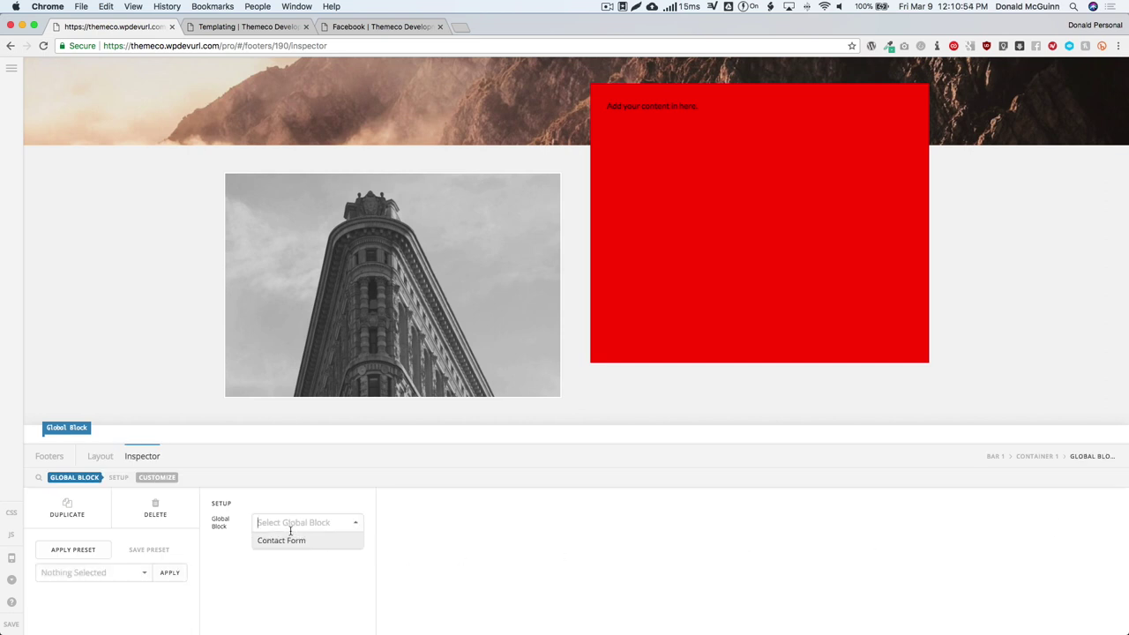
{"action": "left_click", "coordinate": [288, 539]}
{"action": "scroll", "coordinate": [259, 283], "scroll_direction": "down", "scroll_amount": 5}
{"action": "scroll", "coordinate": [228, 299], "scroll_direction": "up", "scroll_amount": 2}
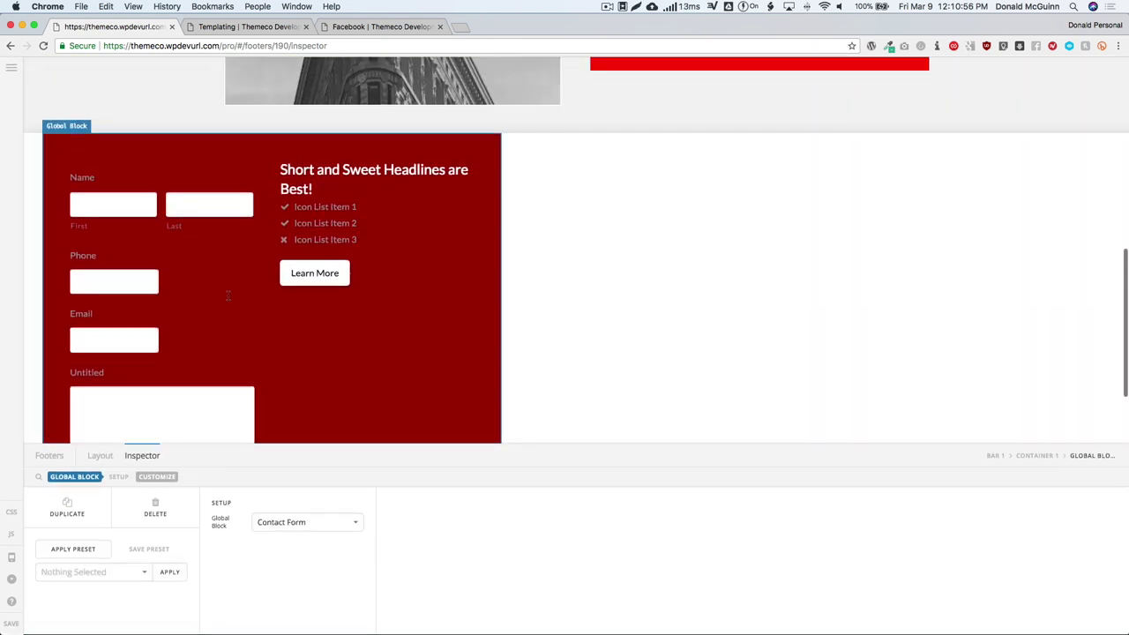
{"action": "scroll", "coordinate": [228, 299], "scroll_direction": "down", "scroll_amount": 3}
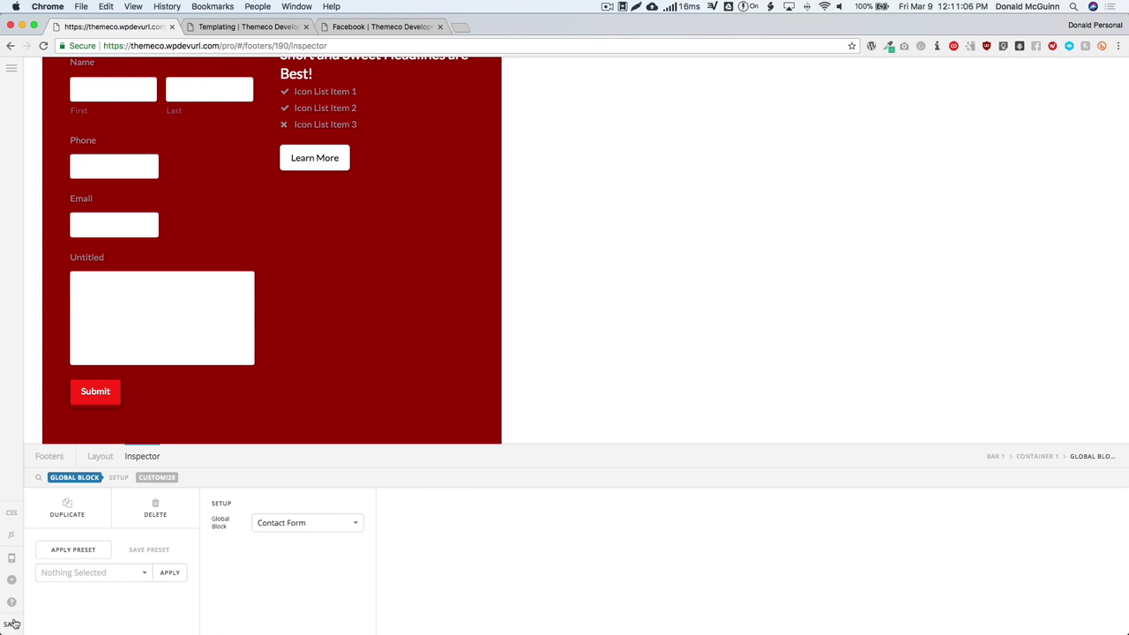
Step: Save the new footer and go to the Footer section of Theme Options
{"action": "left_click", "coordinate": [13, 624]}
{"action": "left_click", "coordinate": [12, 68]}
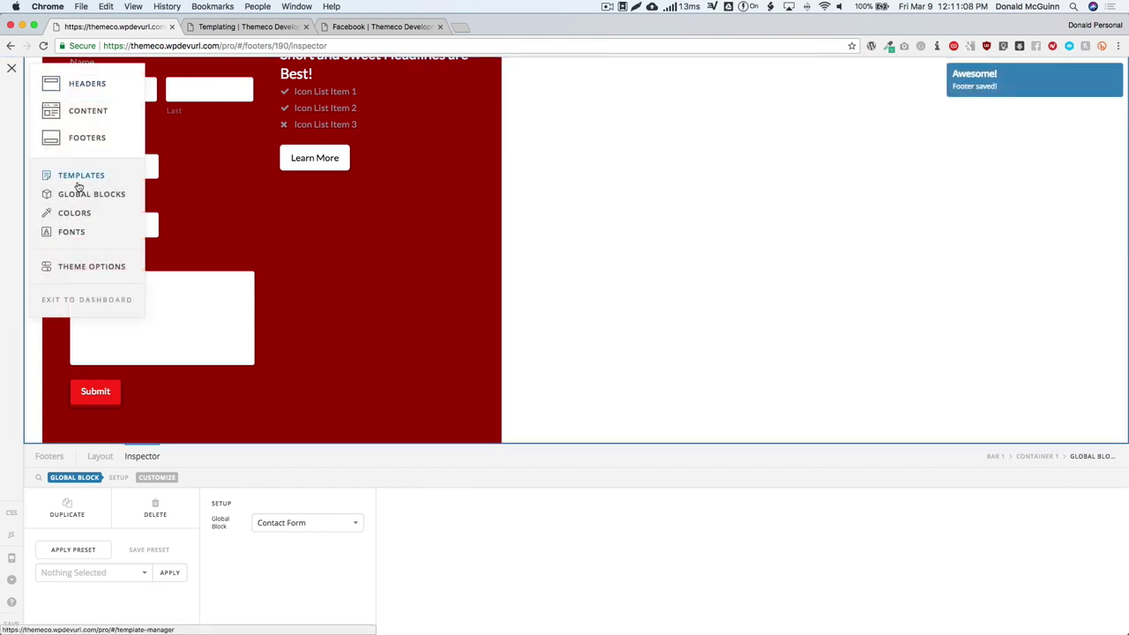
{"action": "left_click", "coordinate": [76, 266]}
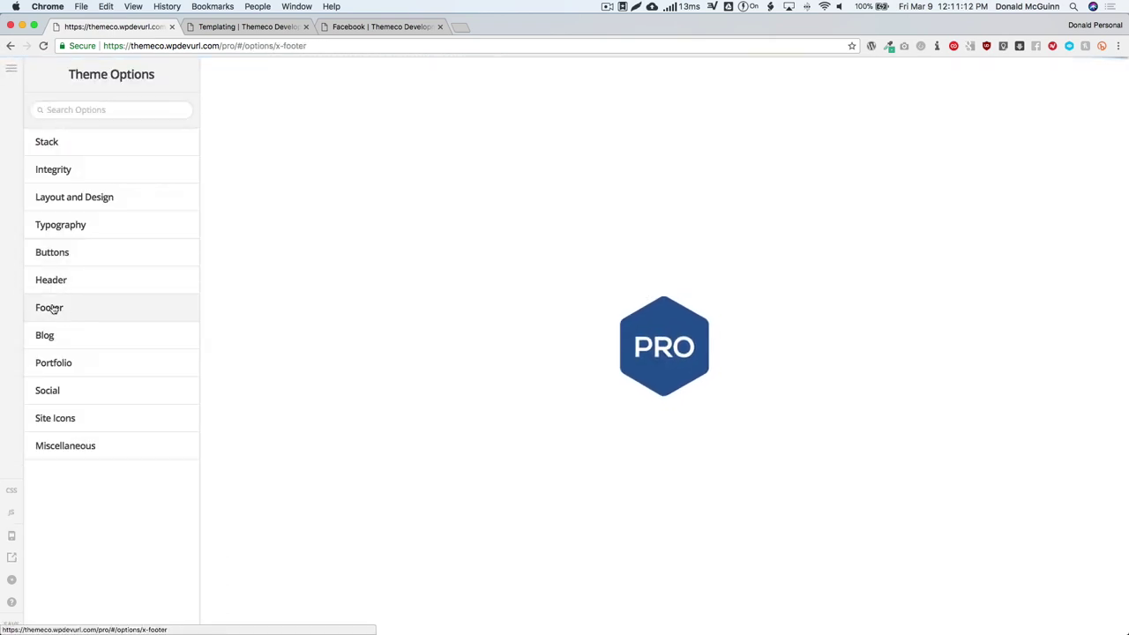
{"action": "left_click", "coordinate": [51, 308]}
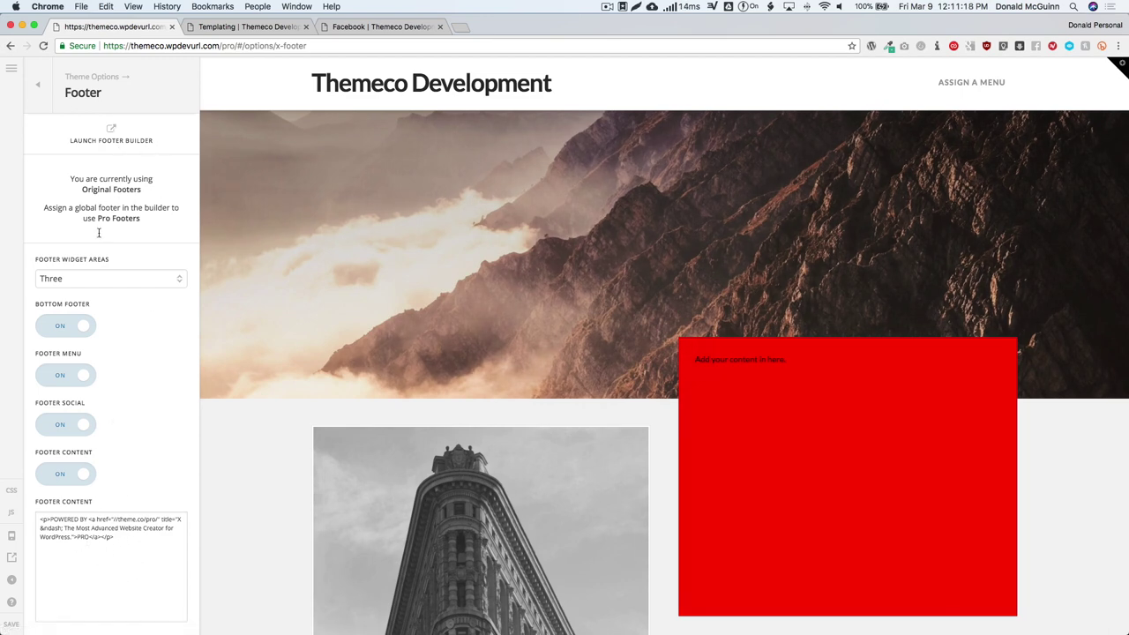
Step: Replace the Footer Content with the shortcode [cs_gb id=186]
{"action": "left_click", "coordinate": [11, 68]}
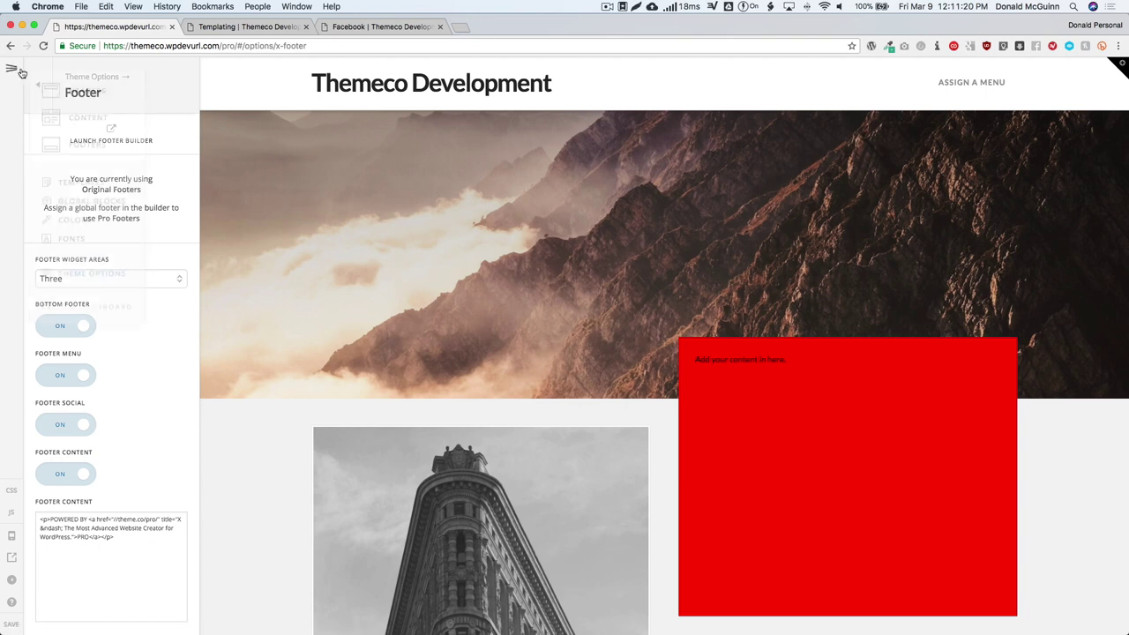
{"action": "scroll", "coordinate": [344, 305], "scroll_direction": "down", "scroll_amount": 5}
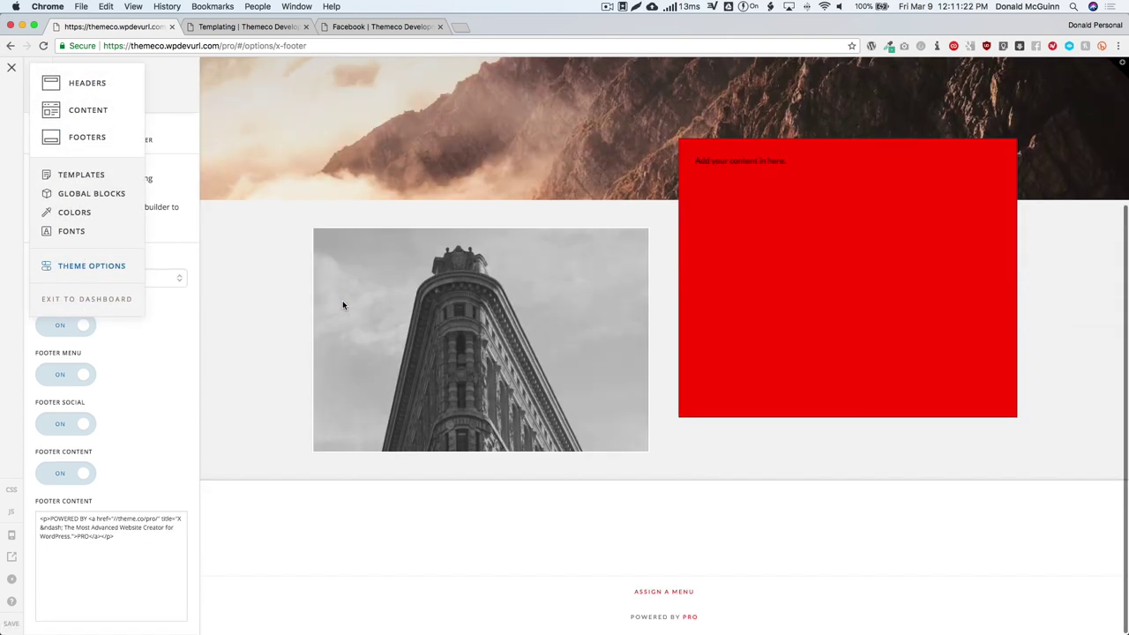
{"action": "left_click", "coordinate": [123, 538]}
{"action": "key", "text": "ctrl+a"}
{"action": "type", "text": "[cs_gb id=186]"}
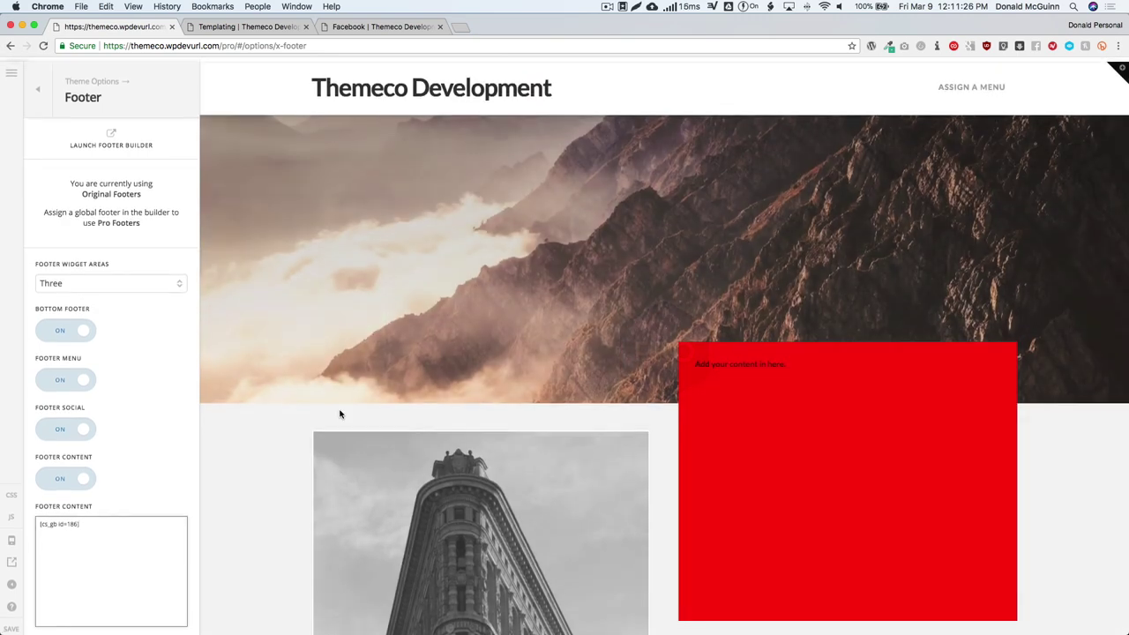
{"action": "scroll", "coordinate": [340, 414], "scroll_direction": "down", "scroll_amount": 7}
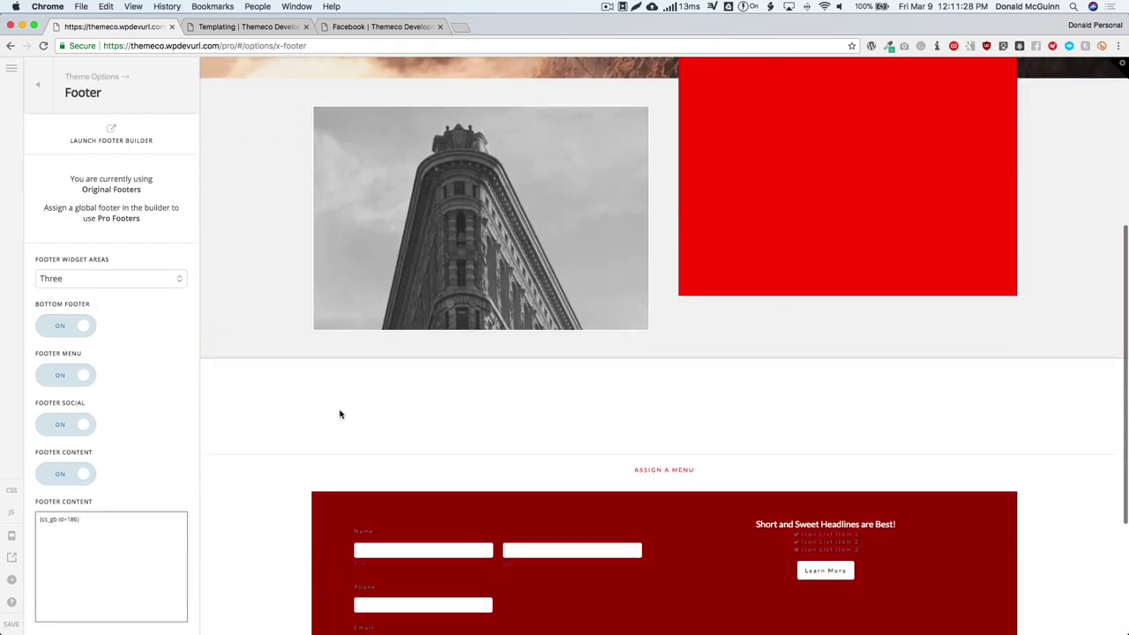
{"action": "scroll", "coordinate": [339, 414], "scroll_direction": "down", "scroll_amount": 3}
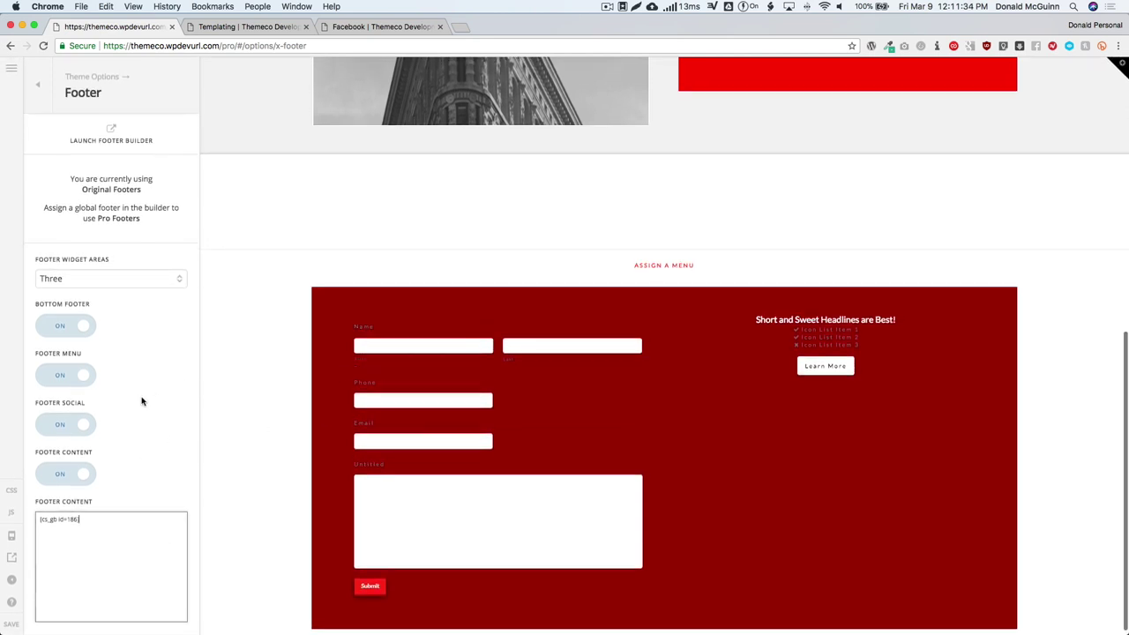
{"action": "left_click", "coordinate": [38, 89]}
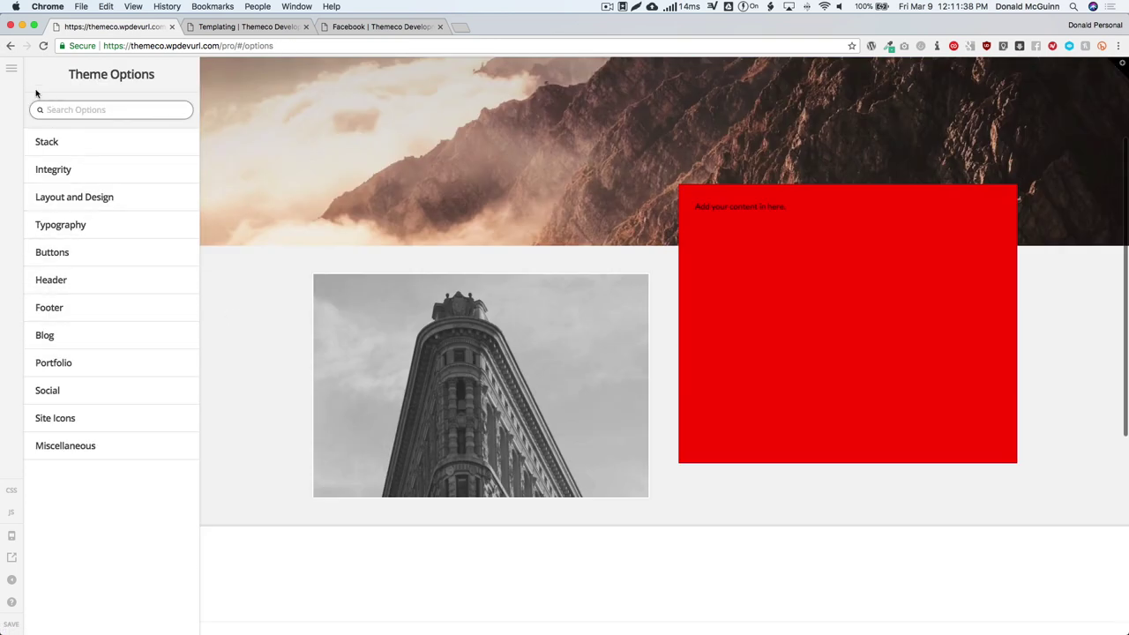
Step: Exit the builder to the WordPress dashboard without saving and view the live Templating page
{"action": "left_click", "coordinate": [12, 69]}
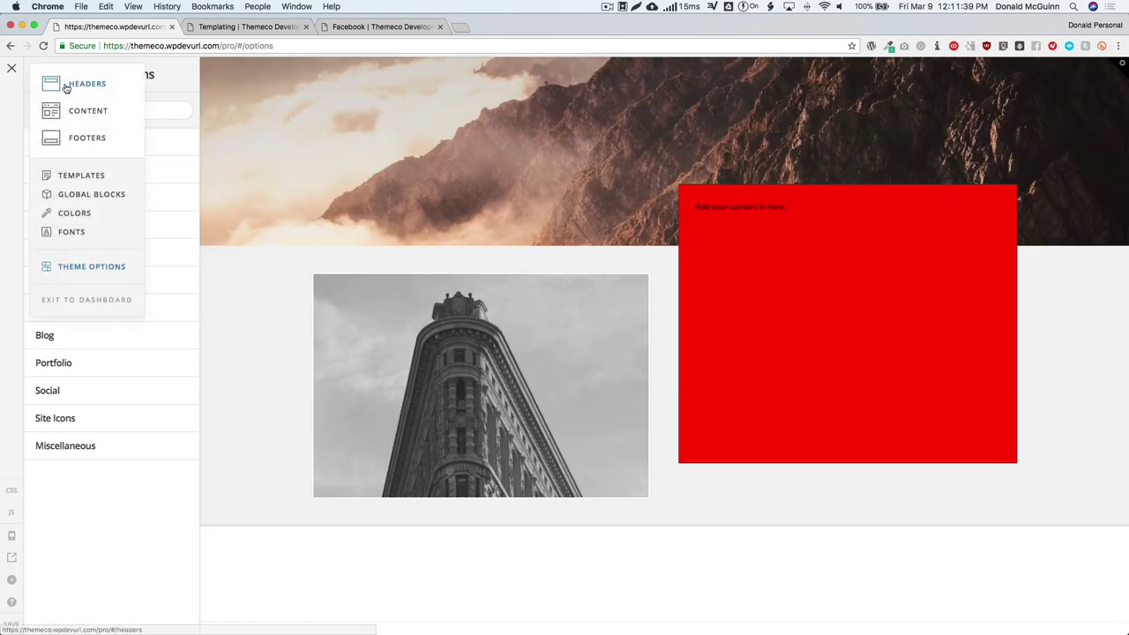
{"action": "left_click", "coordinate": [77, 301]}
{"action": "left_click", "coordinate": [509, 379]}
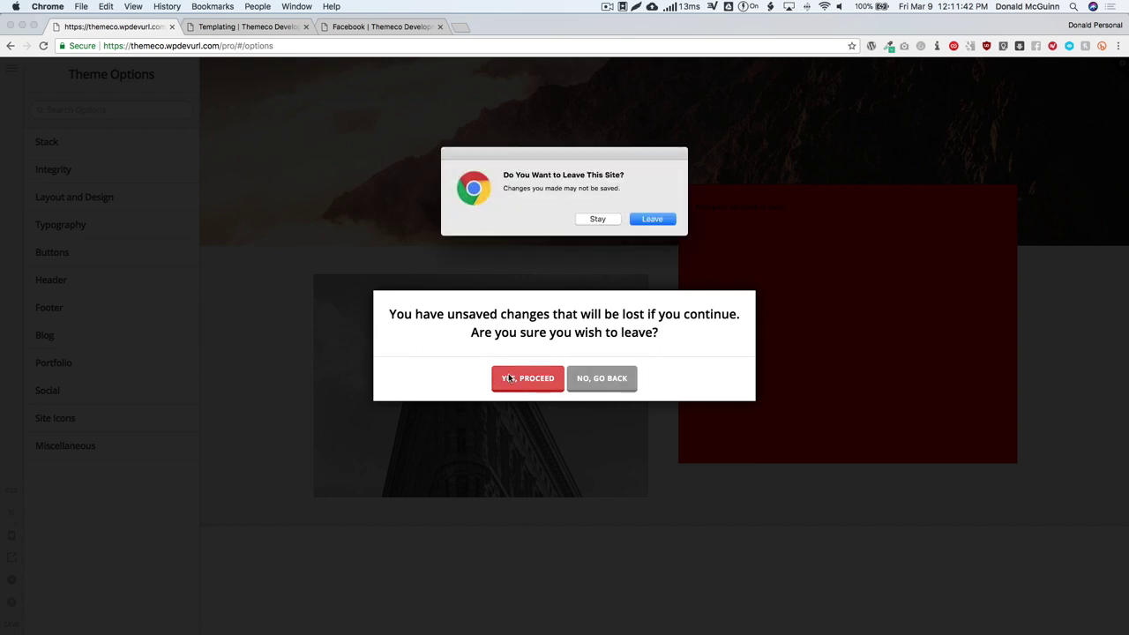
{"action": "left_click", "coordinate": [656, 220]}
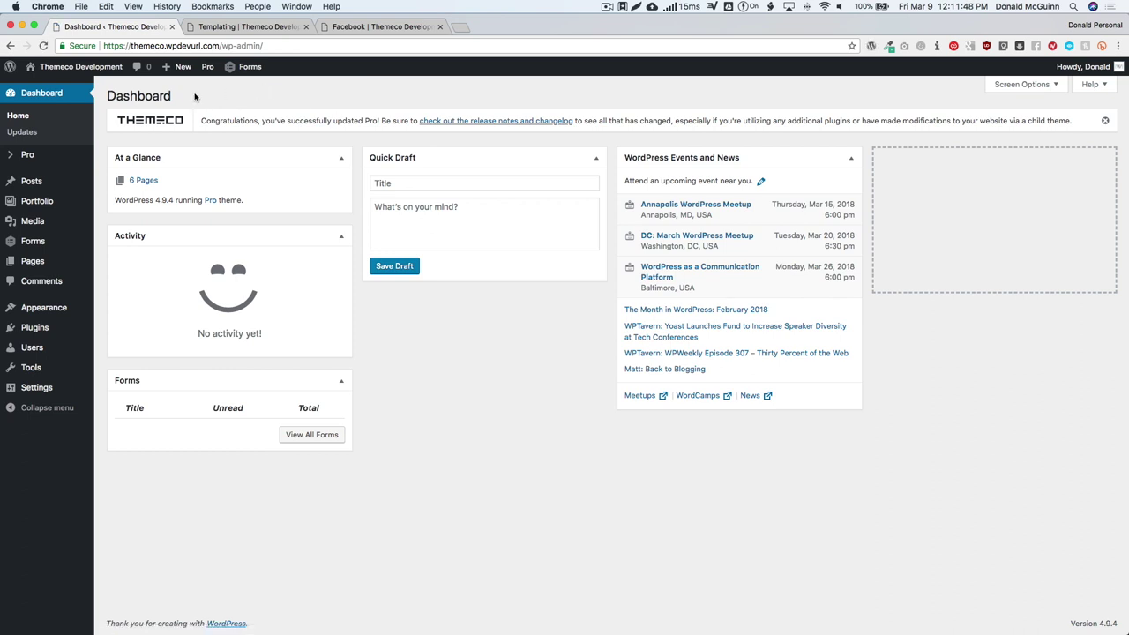
{"action": "left_click", "coordinate": [231, 28]}
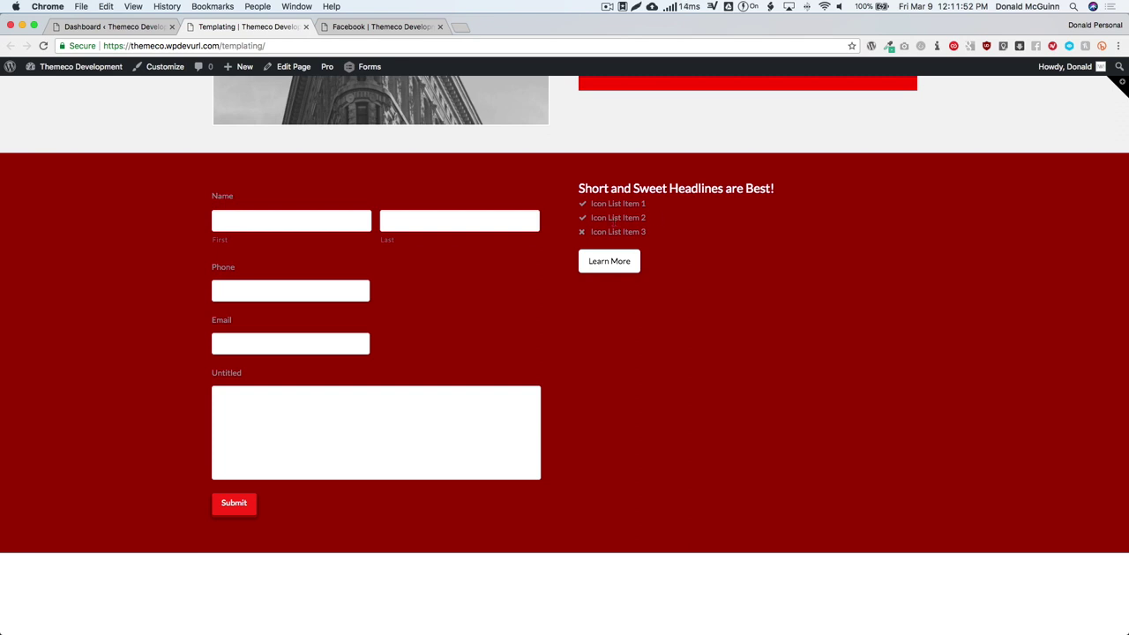
Step: Switch back to the WordPress Dashboard browser tab
{"action": "left_click", "coordinate": [129, 28]}
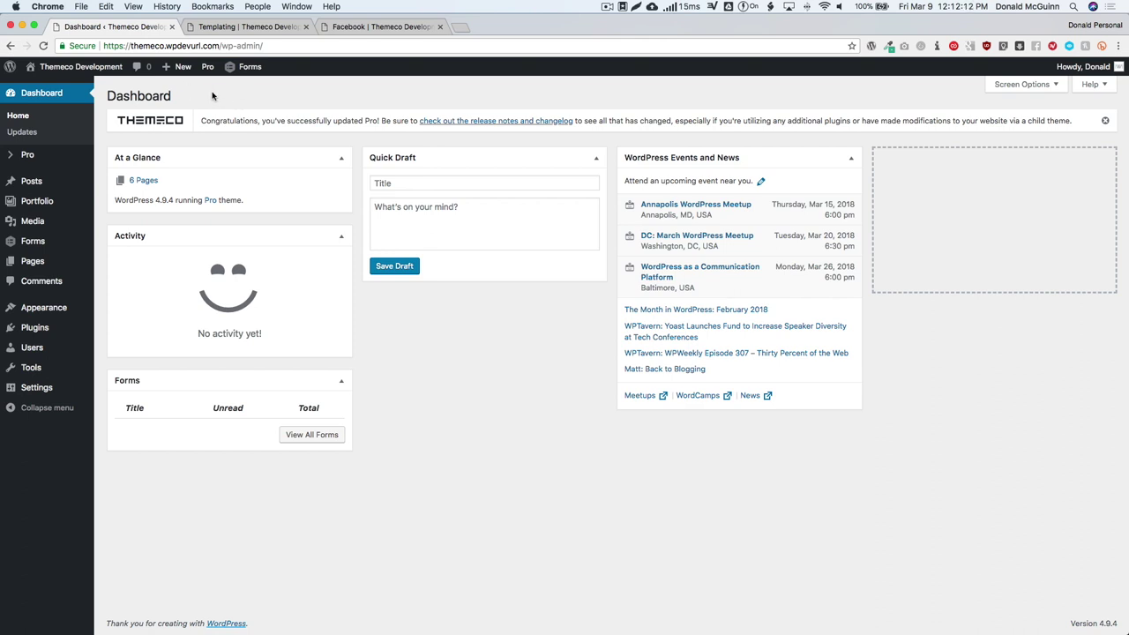
{"action": "left_click", "coordinate": [50, 94]}
{"action": "mouse_move", "coordinate": [206, 69]}
{"action": "left_click", "coordinate": [216, 156]}
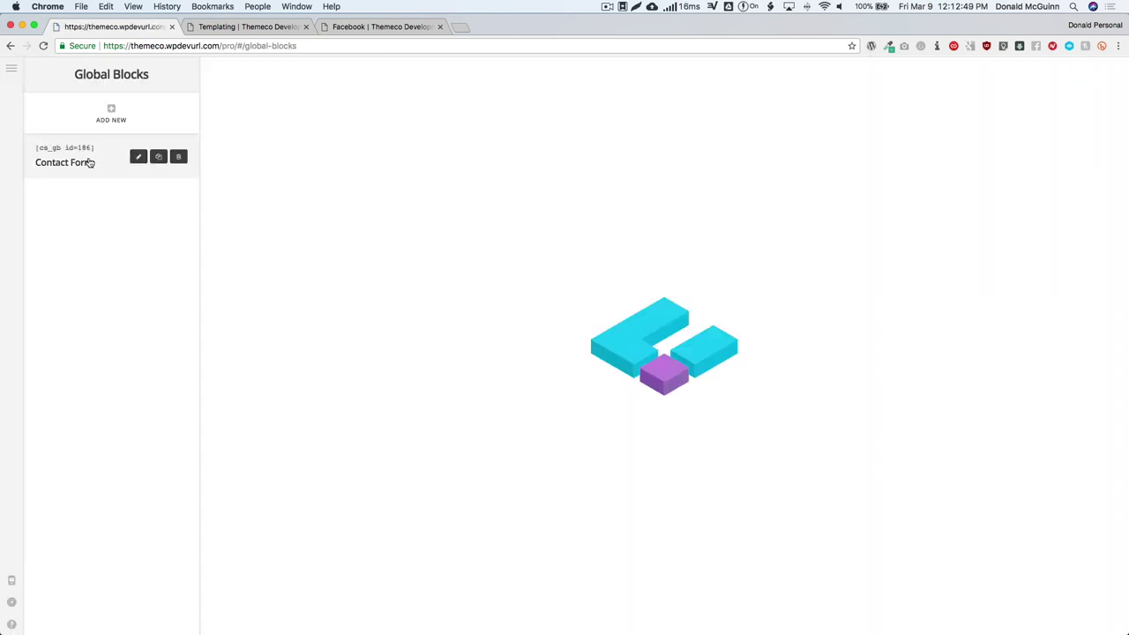
{"action": "mouse_move", "coordinate": [113, 159]}
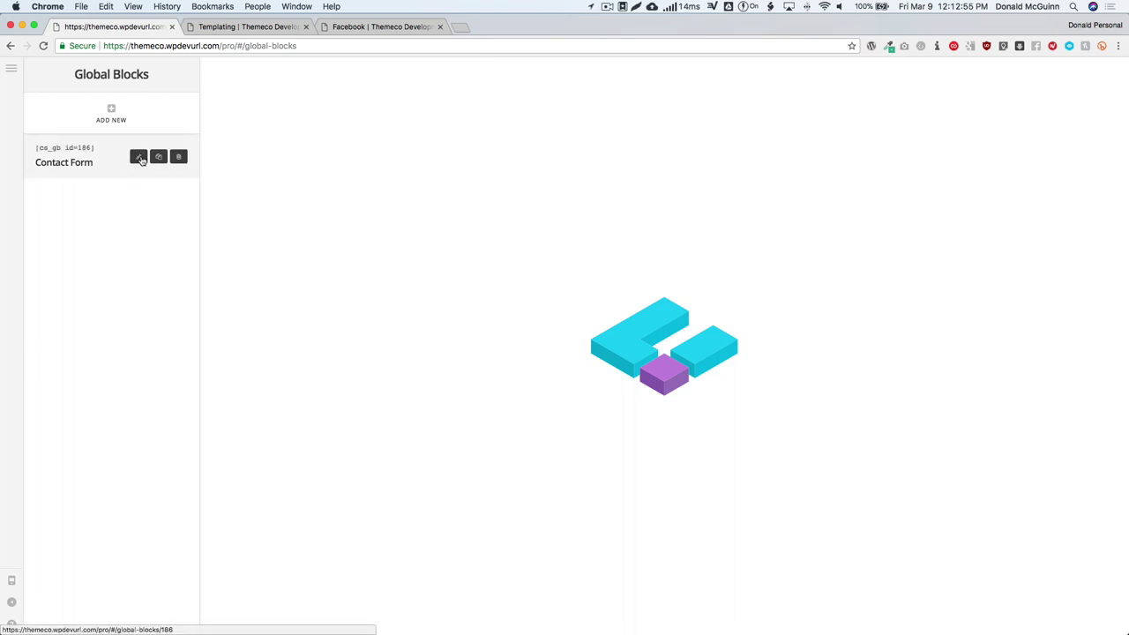
{"action": "left_click", "coordinate": [138, 159]}
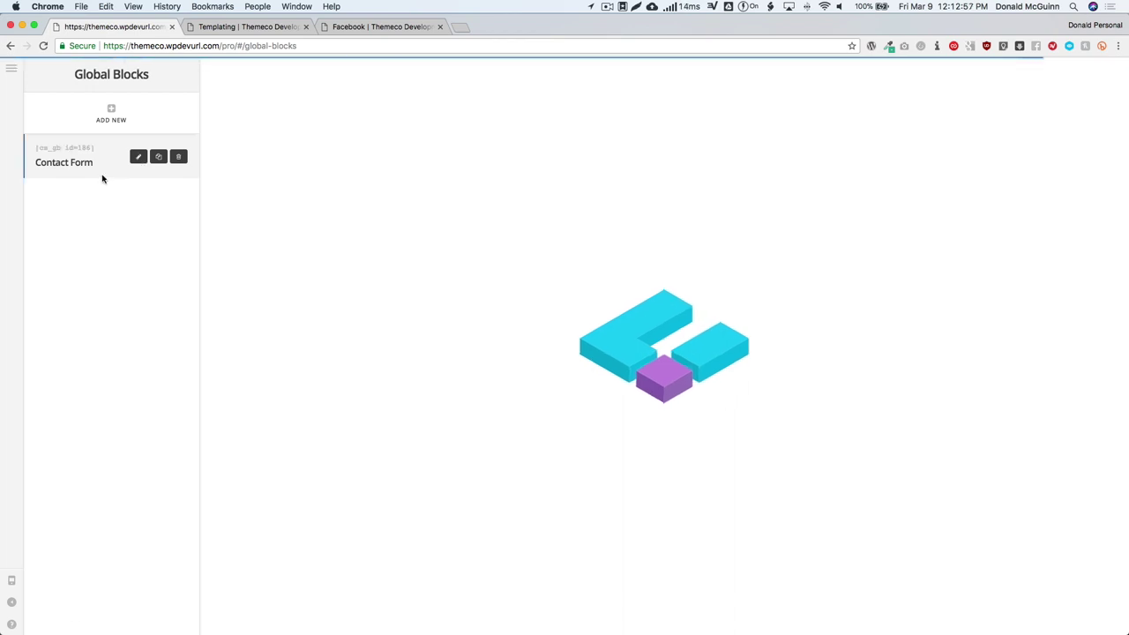